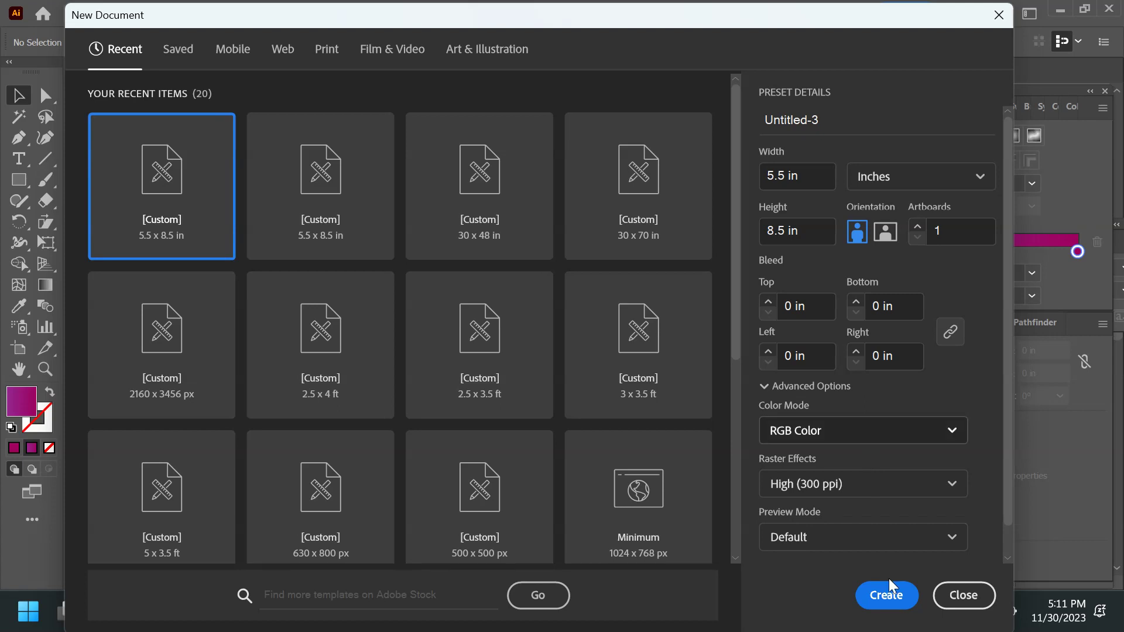
Create a new 5.5 x 8.5 in portrait document in RGB Color with 300 ppi raster effects
{"action": "left_click", "coordinate": [887, 599]}
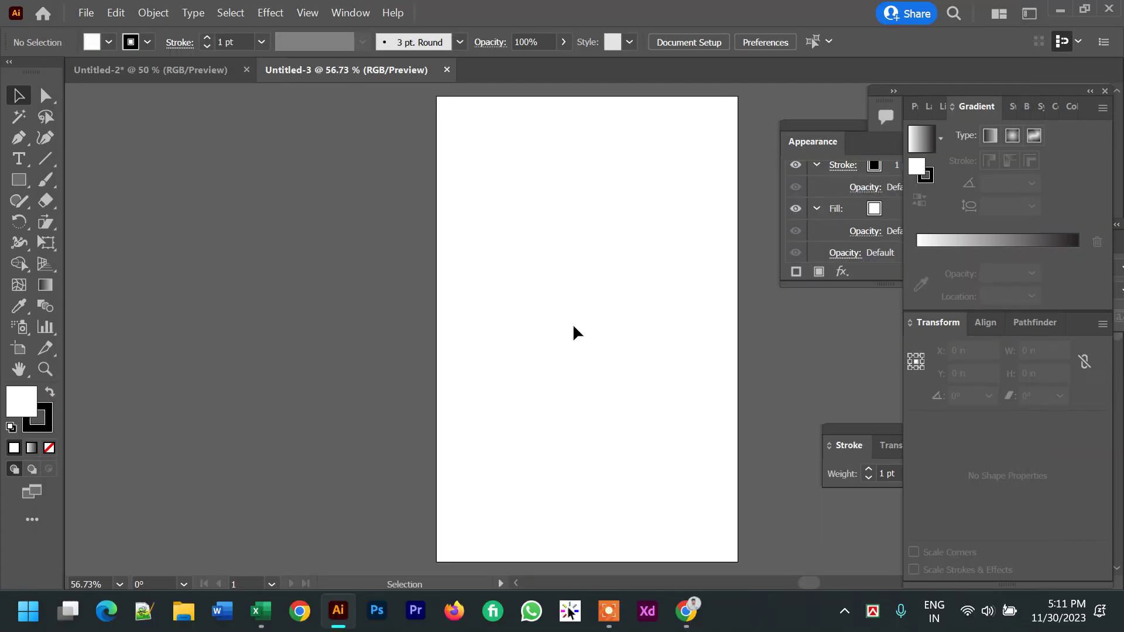
{"action": "left_click_drag", "start_coordinate": [577, 324], "coordinate": [517, 325]}
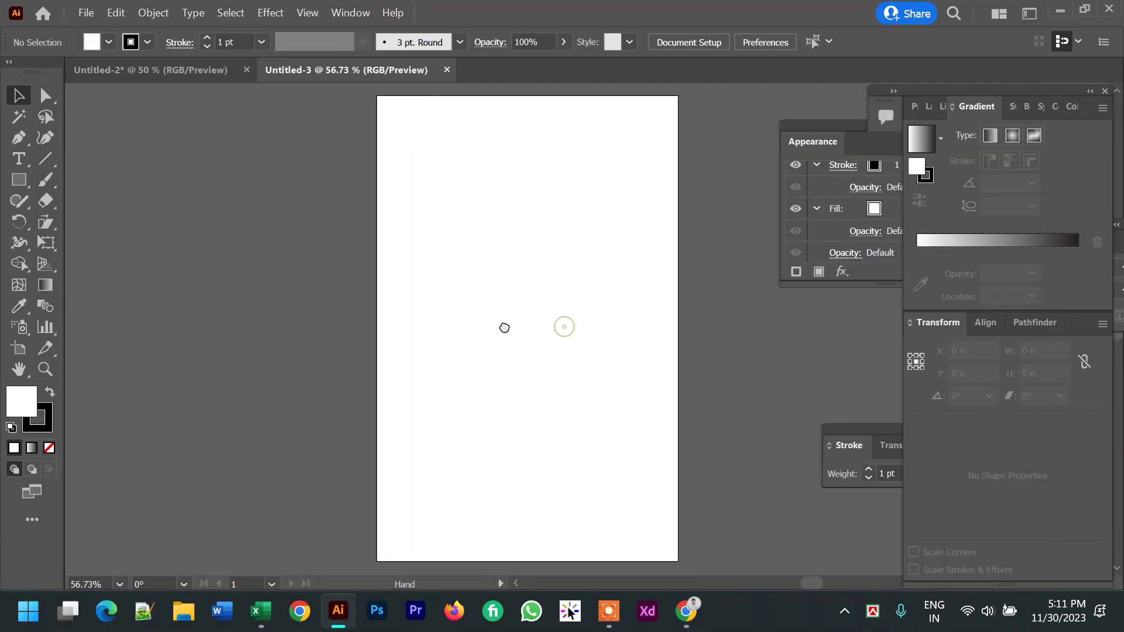
Draw a rectangle with a width of 5.5 in and a height of 8.5 in
{"action": "left_click", "coordinate": [18, 186]}
{"action": "left_click", "coordinate": [17, 192]}
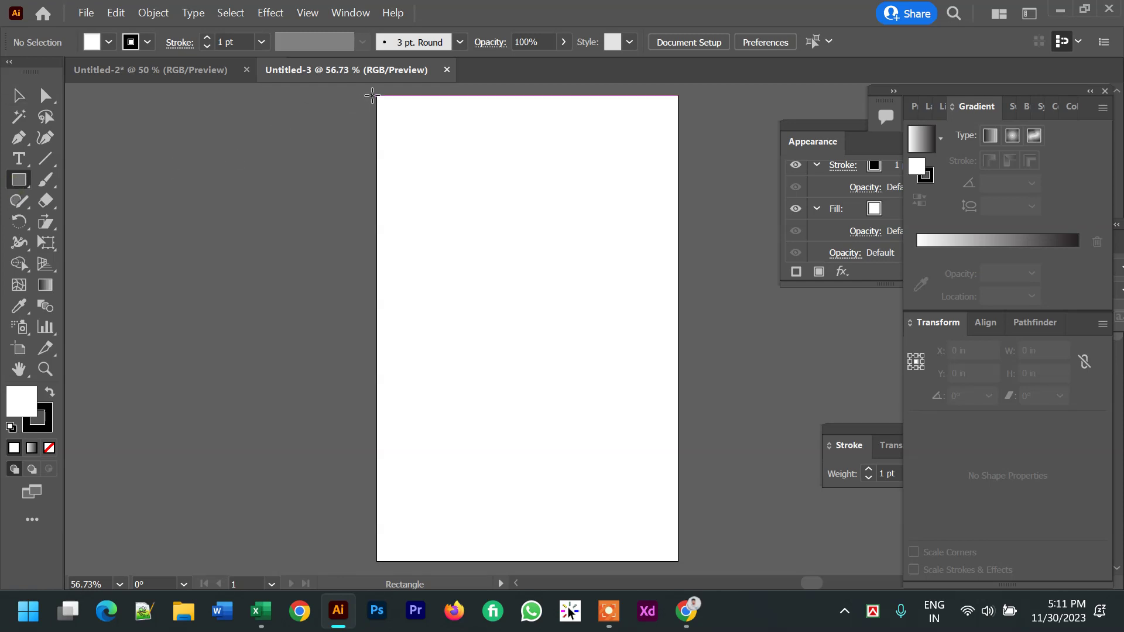
{"action": "left_click", "coordinate": [440, 199]}
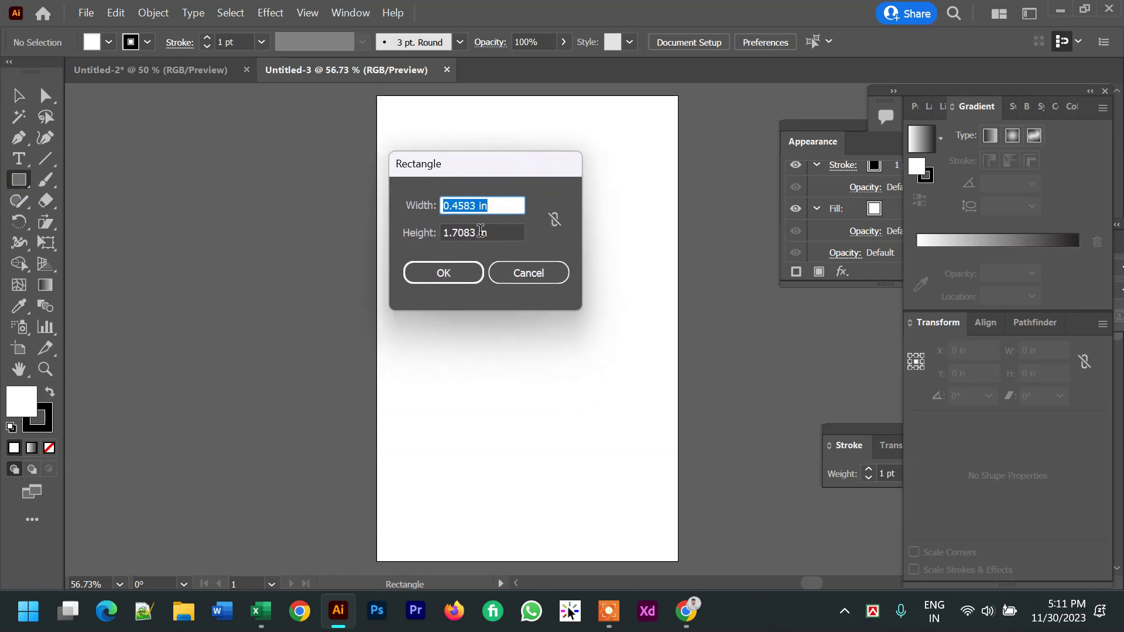
{"action": "left_click_drag", "start_coordinate": [489, 174], "coordinate": [505, 164]}
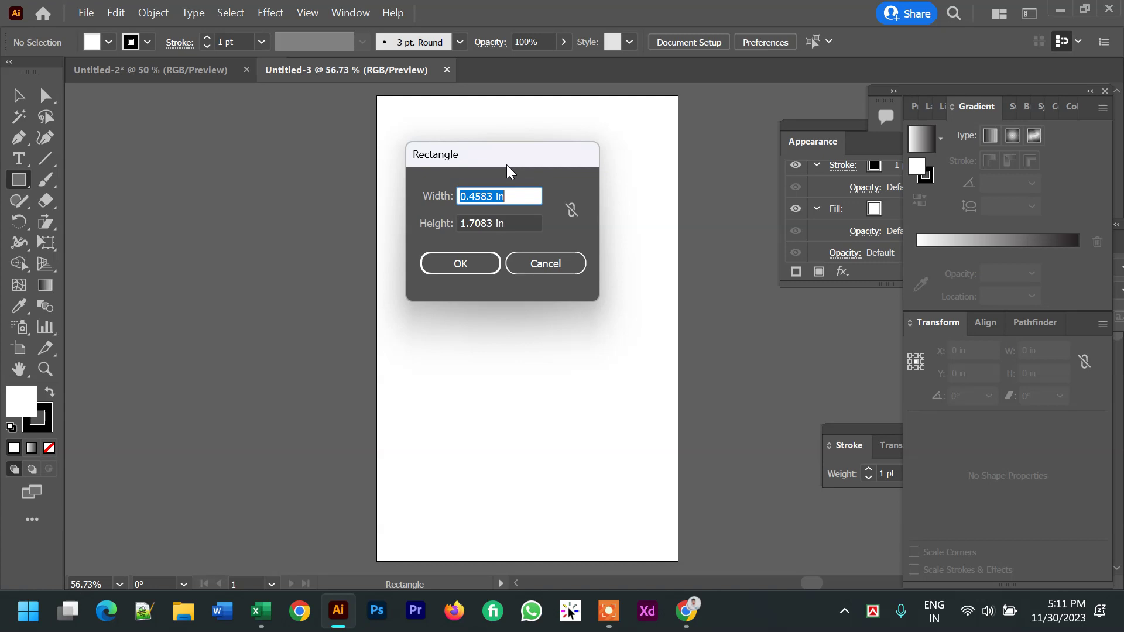
{"action": "type", "text": "5.5"}
{"action": "key", "text": "Tab"}
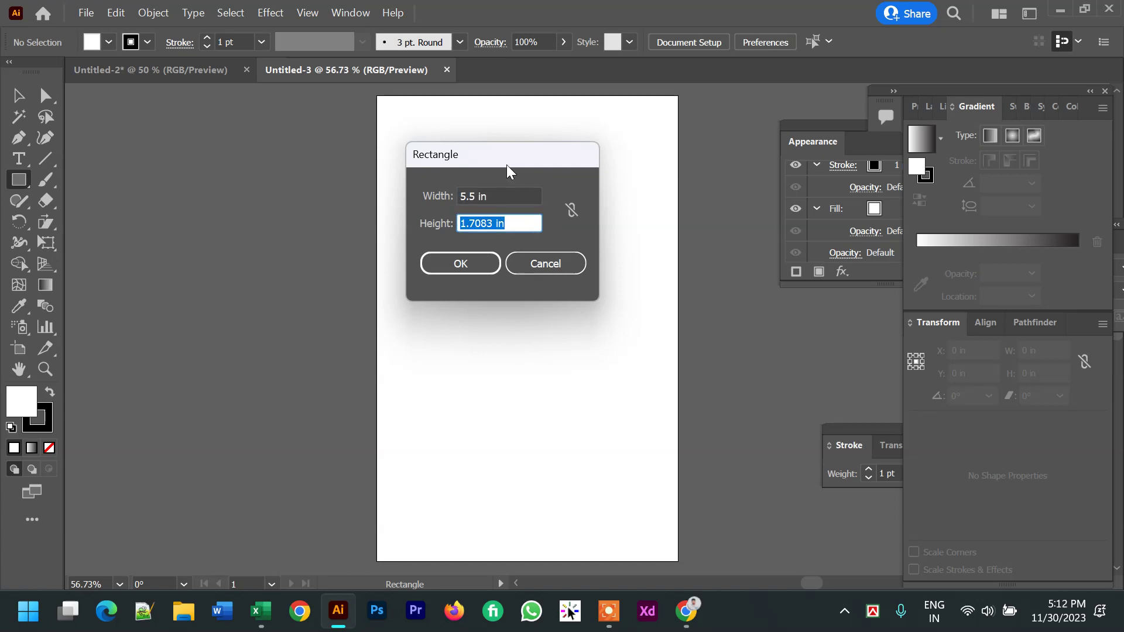
{"action": "type", "text": "8.5"}
{"action": "key", "text": "Return"}
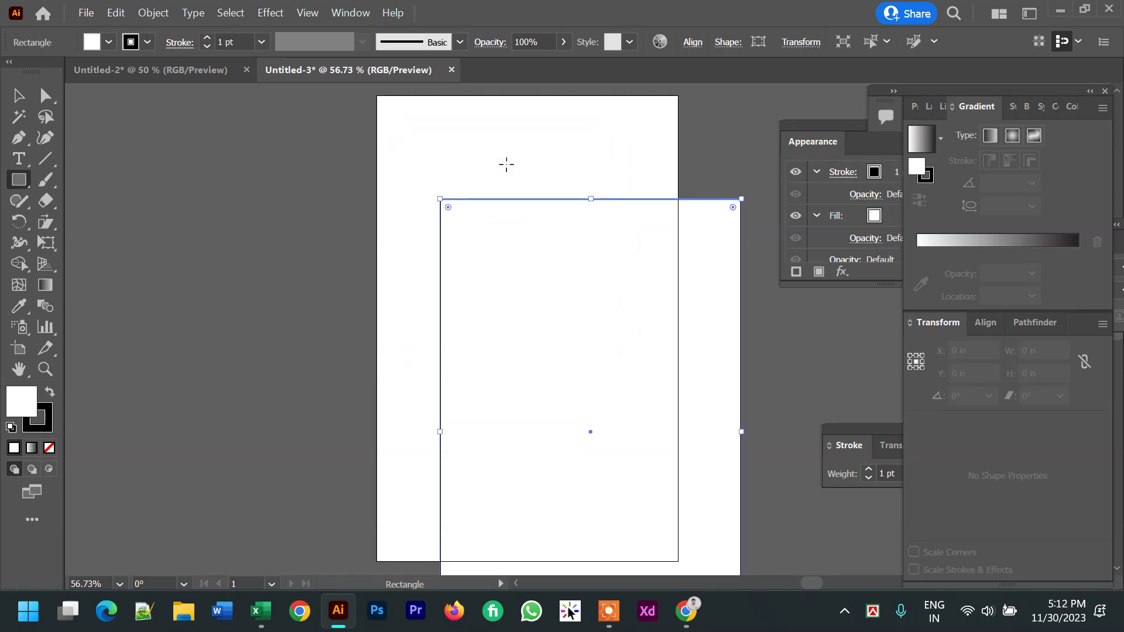
Center the rectangle horizontally and vertically on the artboard
{"action": "left_click", "coordinate": [690, 42]}
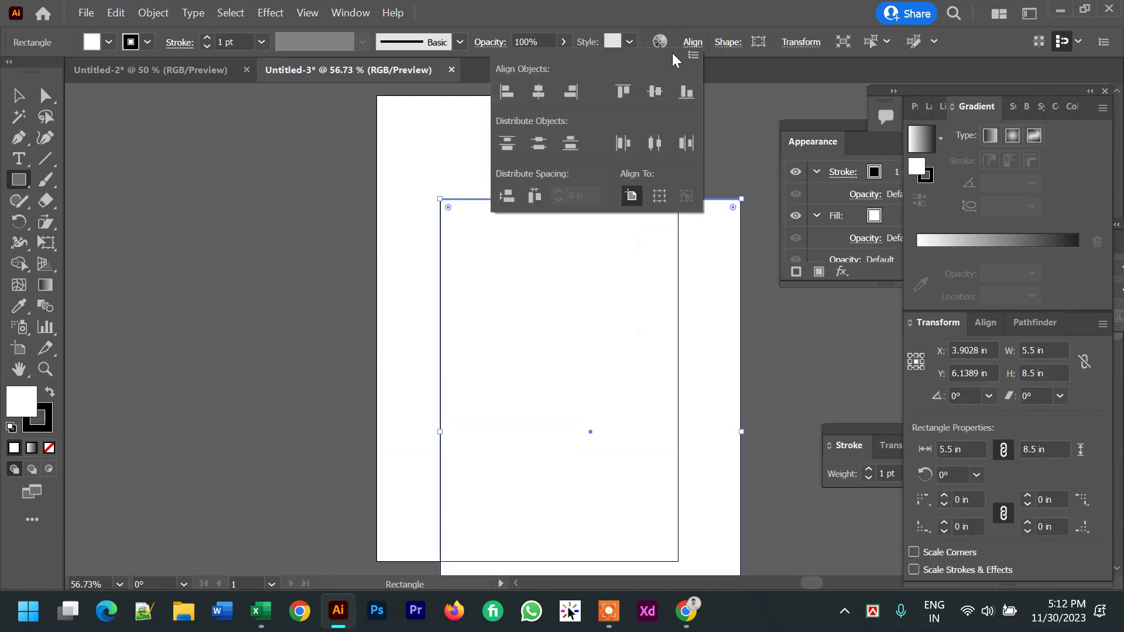
{"action": "left_click", "coordinate": [543, 91]}
{"action": "left_click", "coordinate": [662, 94]}
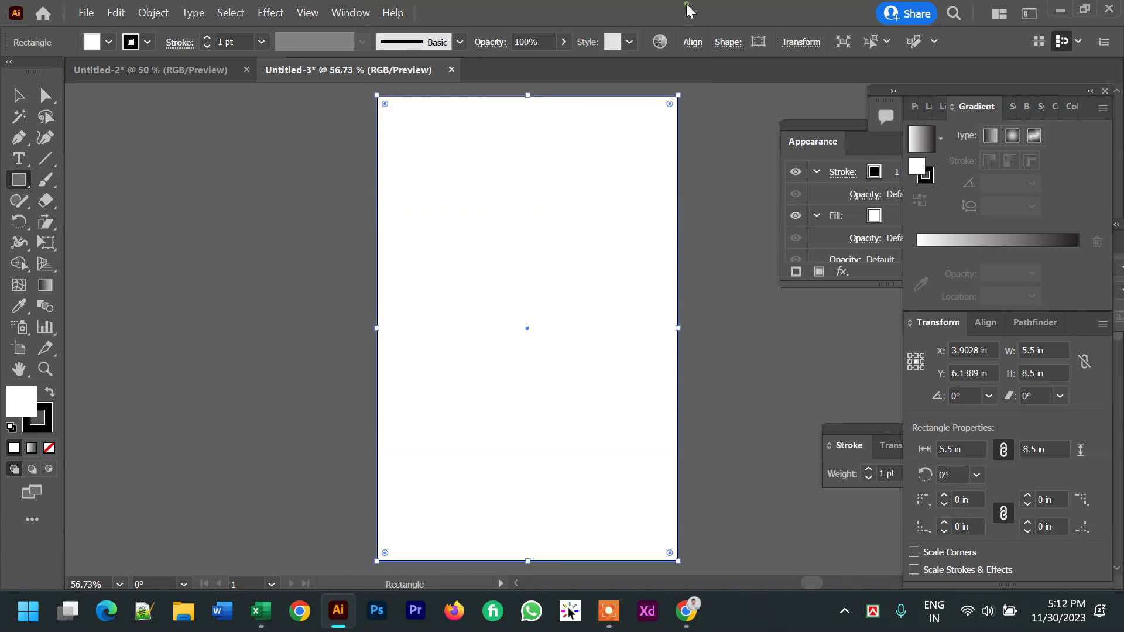
Offset the rectangle's path by -0.25 in with miter joins and convert the inner rectangle into margin guides
{"action": "left_click", "coordinate": [153, 13]}
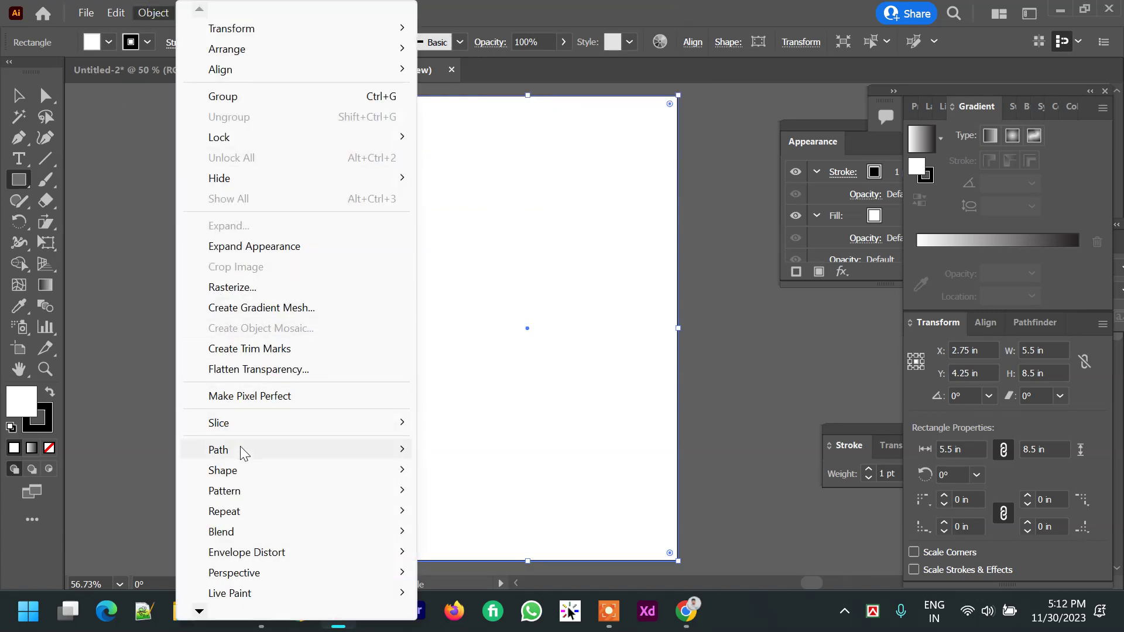
{"action": "mouse_move", "coordinate": [243, 450]}
{"action": "left_click", "coordinate": [487, 287]}
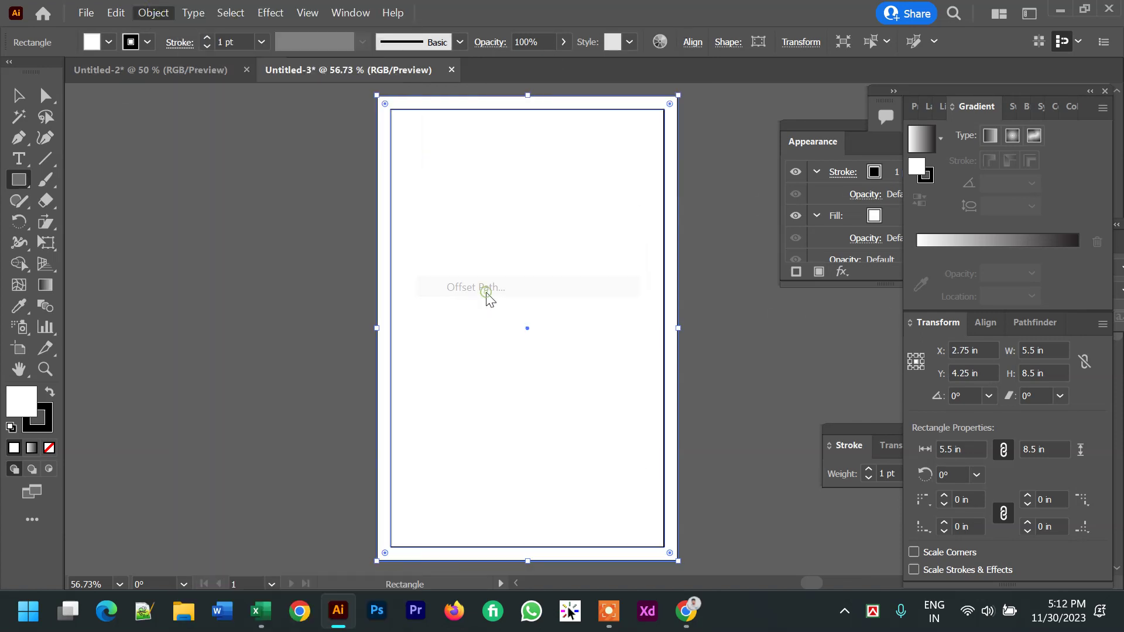
{"action": "left_click_drag", "start_coordinate": [819, 205], "coordinate": [818, 176]}
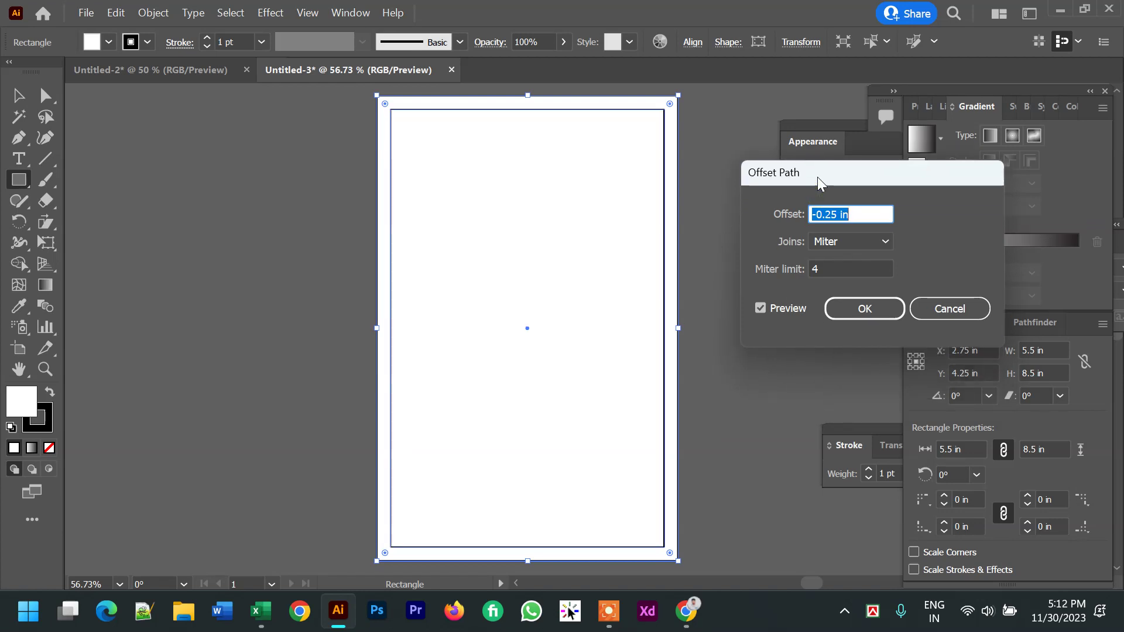
{"action": "key", "text": "Return"}
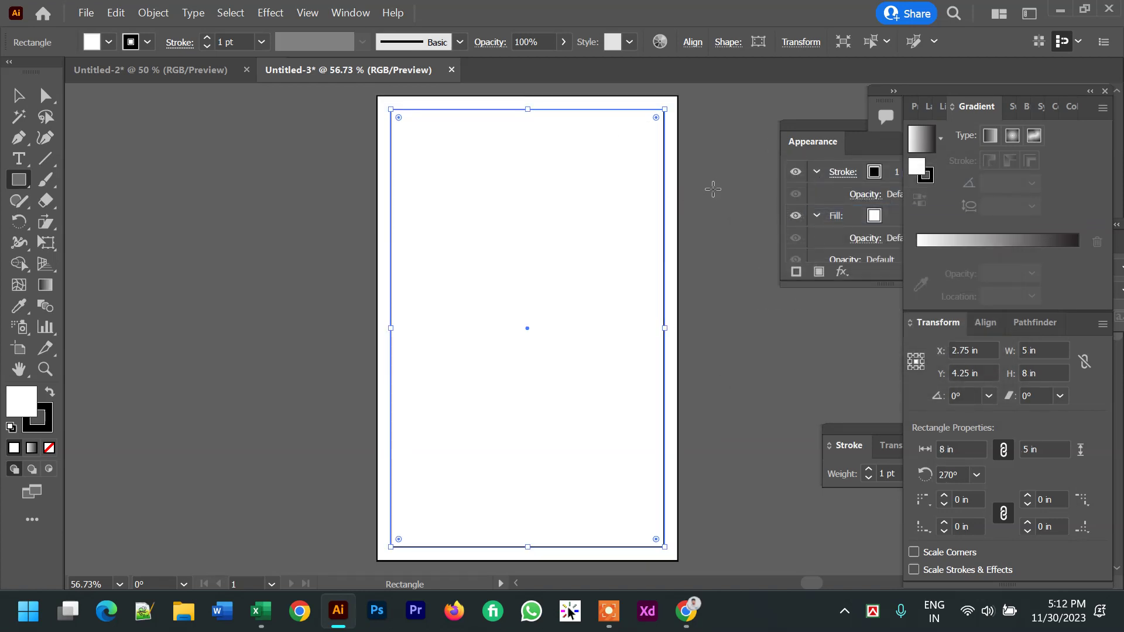
{"action": "right_click", "coordinate": [703, 155]}
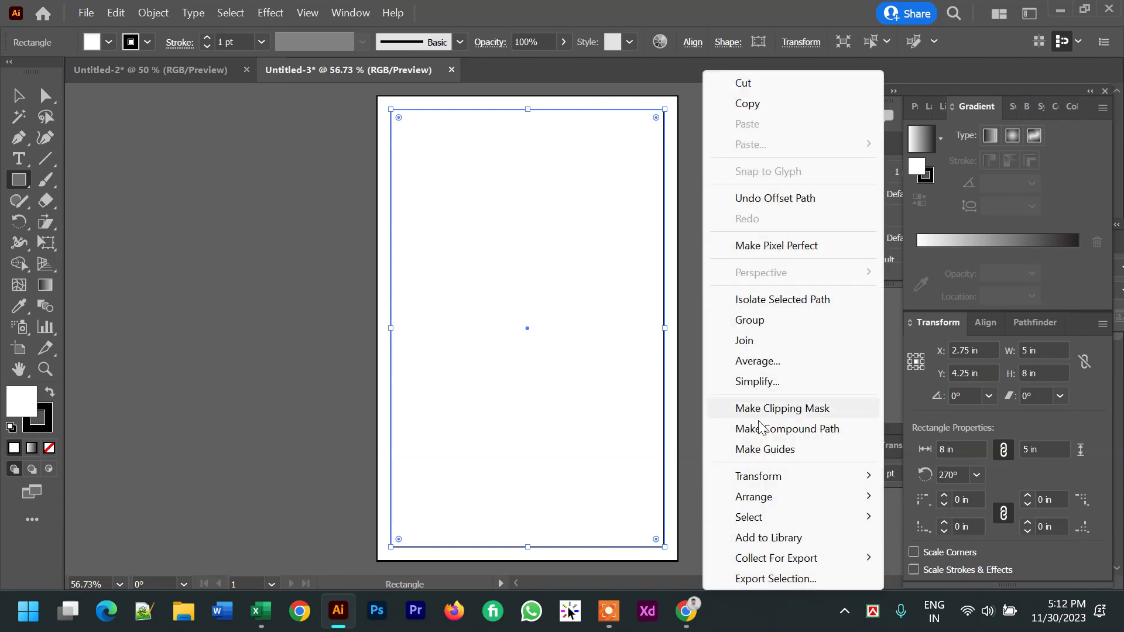
{"action": "left_click", "coordinate": [778, 454]}
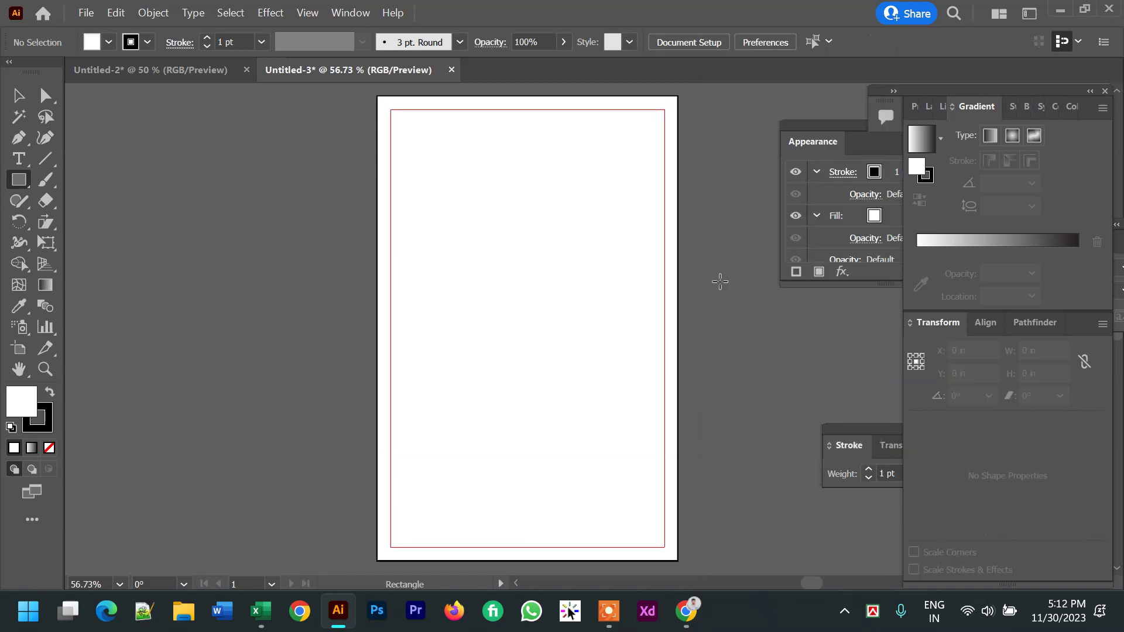
Remove the stroke from the outer page-sized rectangle
{"action": "left_click", "coordinate": [19, 95]}
{"action": "left_click", "coordinate": [377, 256]}
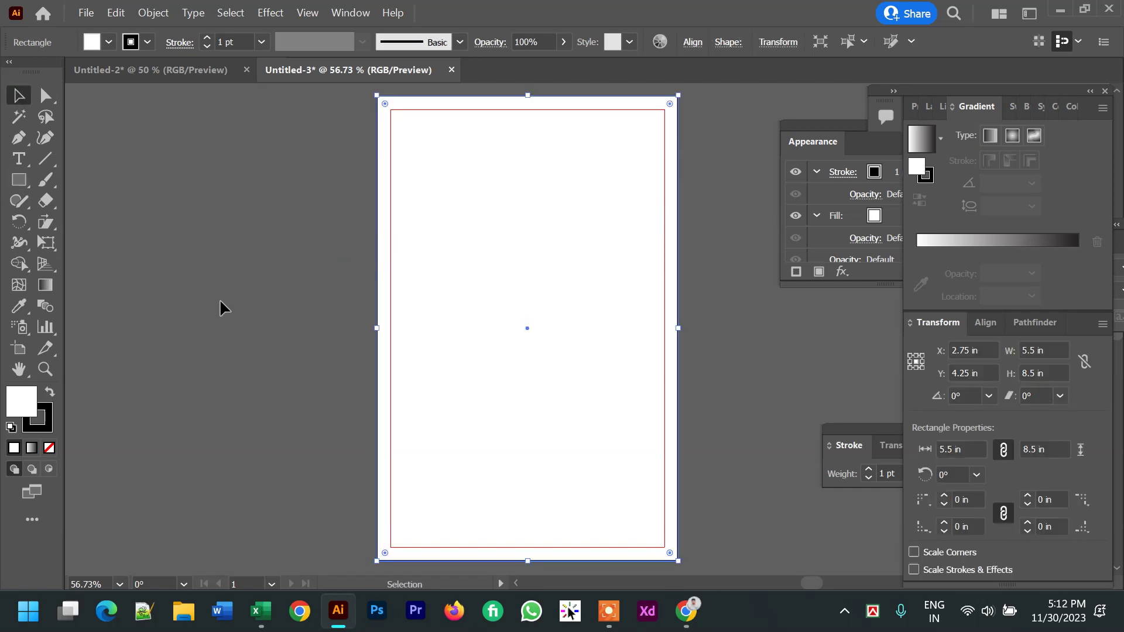
{"action": "left_click", "coordinate": [47, 419]}
{"action": "left_click", "coordinate": [49, 448]}
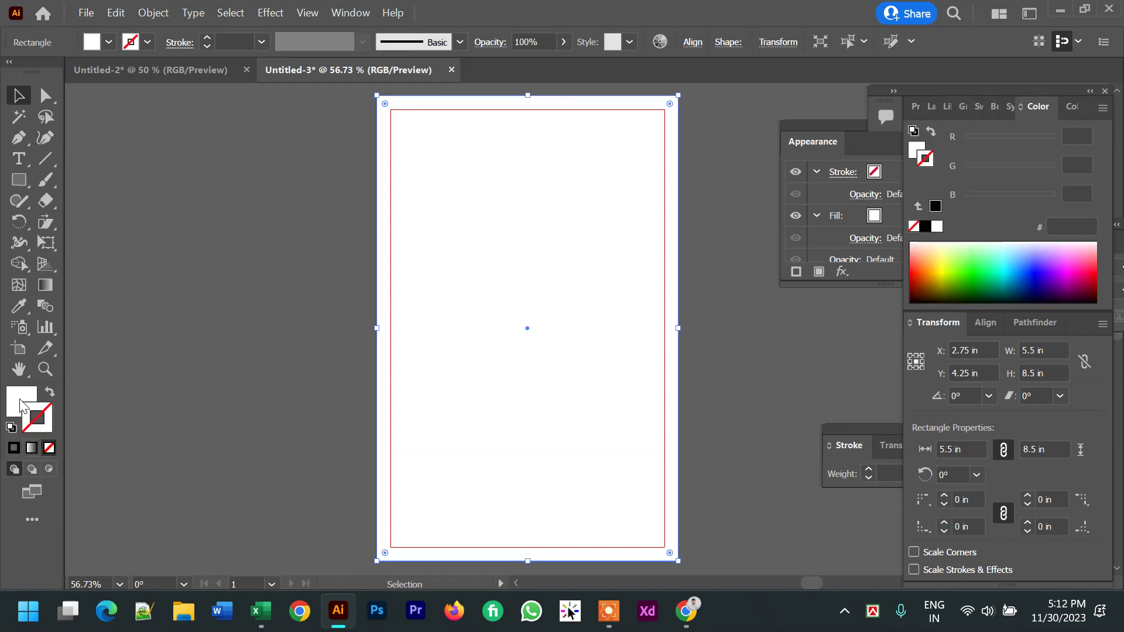
{"action": "left_click", "coordinate": [113, 356]}
Lock the white background rectangle
{"action": "scroll", "coordinate": [431, 299], "scroll_direction": "up", "scroll_amount": 1}
{"action": "left_click", "coordinate": [433, 303]}
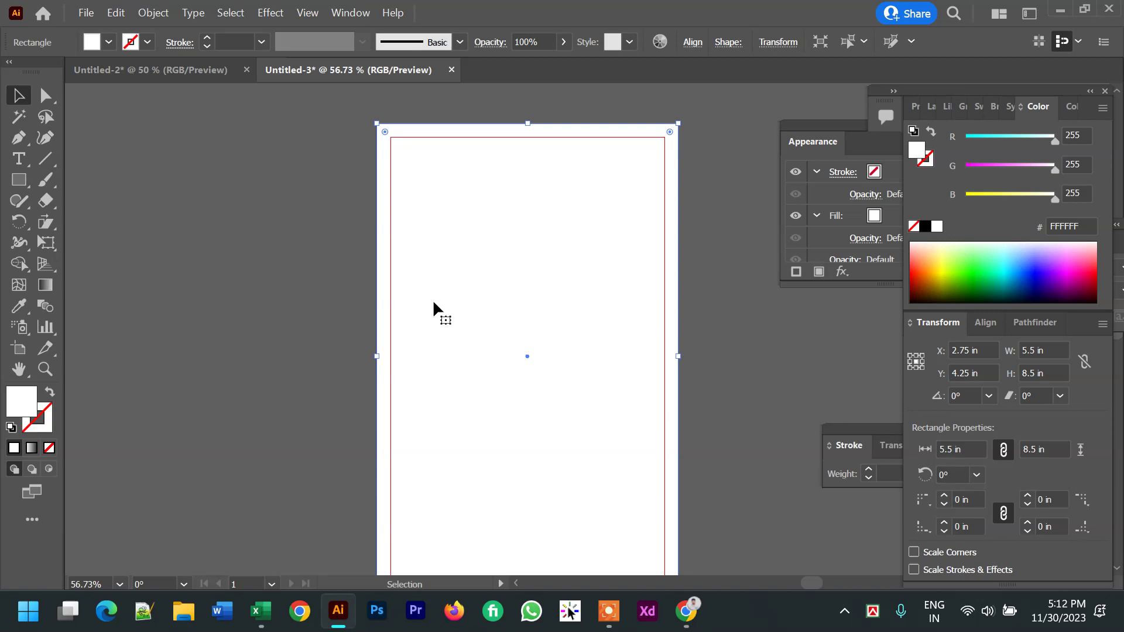
{"action": "key", "text": "a"}
{"action": "key", "text": "ctrl+2"}
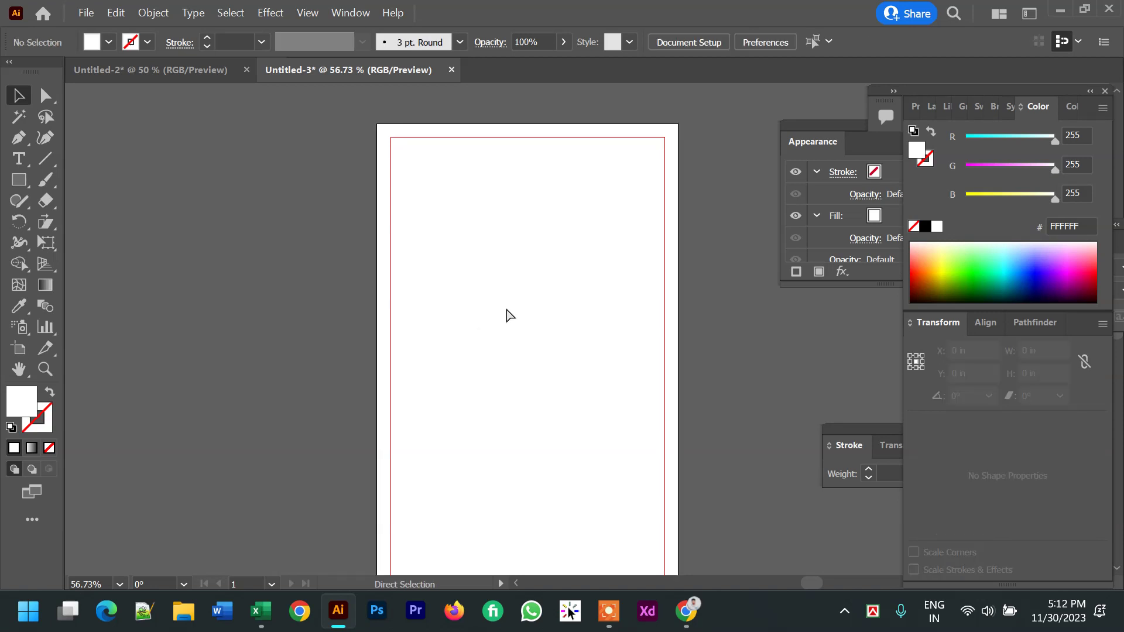
{"action": "left_click", "coordinate": [528, 256], "text": "ctrl"}
{"action": "left_click", "coordinate": [720, 298], "text": "ctrl"}
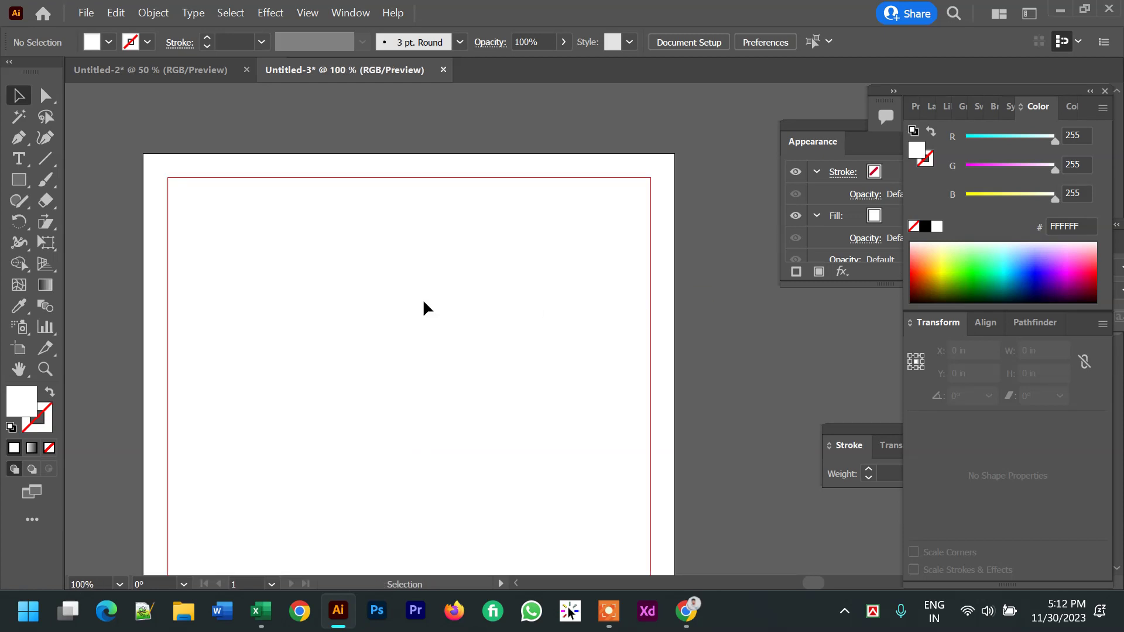
Add the text "Future computer training institute" in the upper part of the page
{"action": "scroll", "coordinate": [424, 309], "scroll_direction": "down", "scroll_amount": 1}
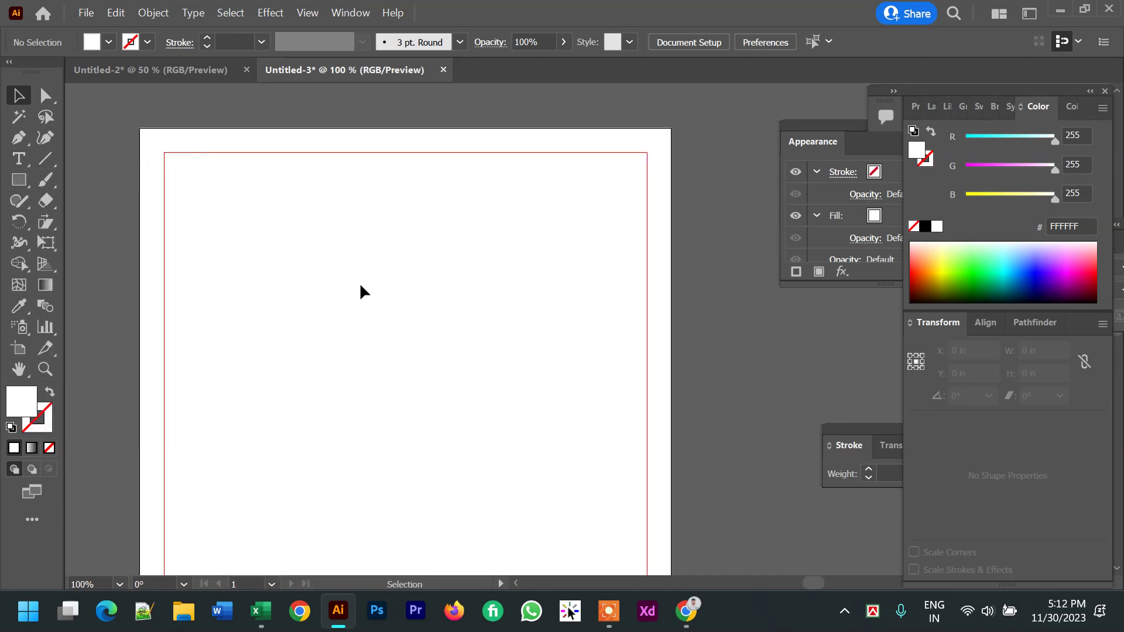
{"action": "left_click", "coordinate": [23, 165]}
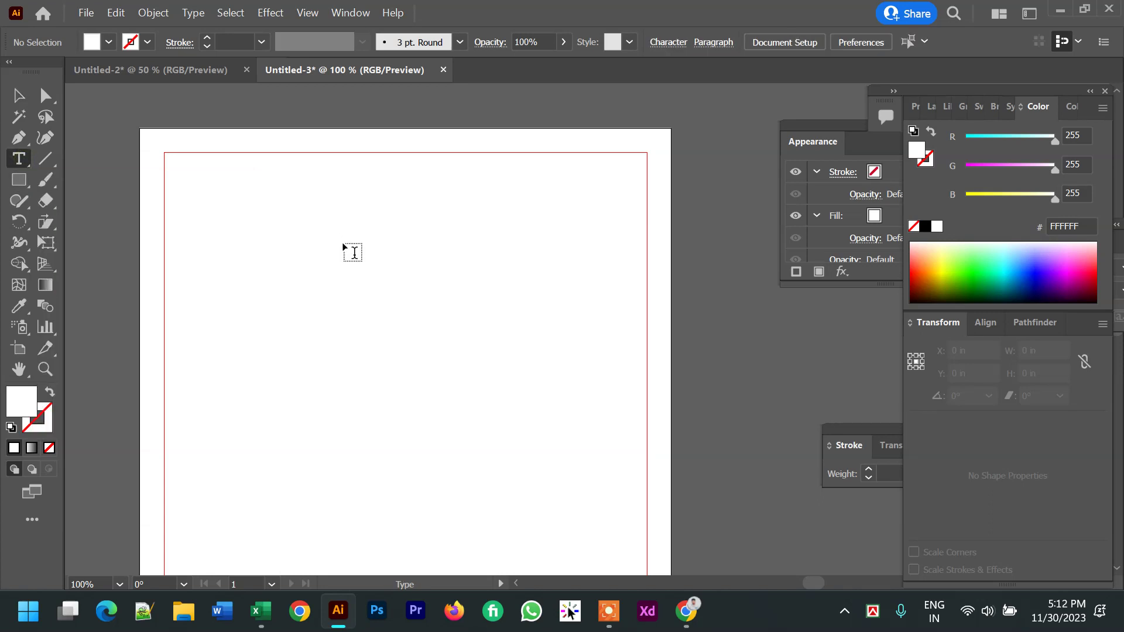
{"action": "left_click", "coordinate": [343, 245]}
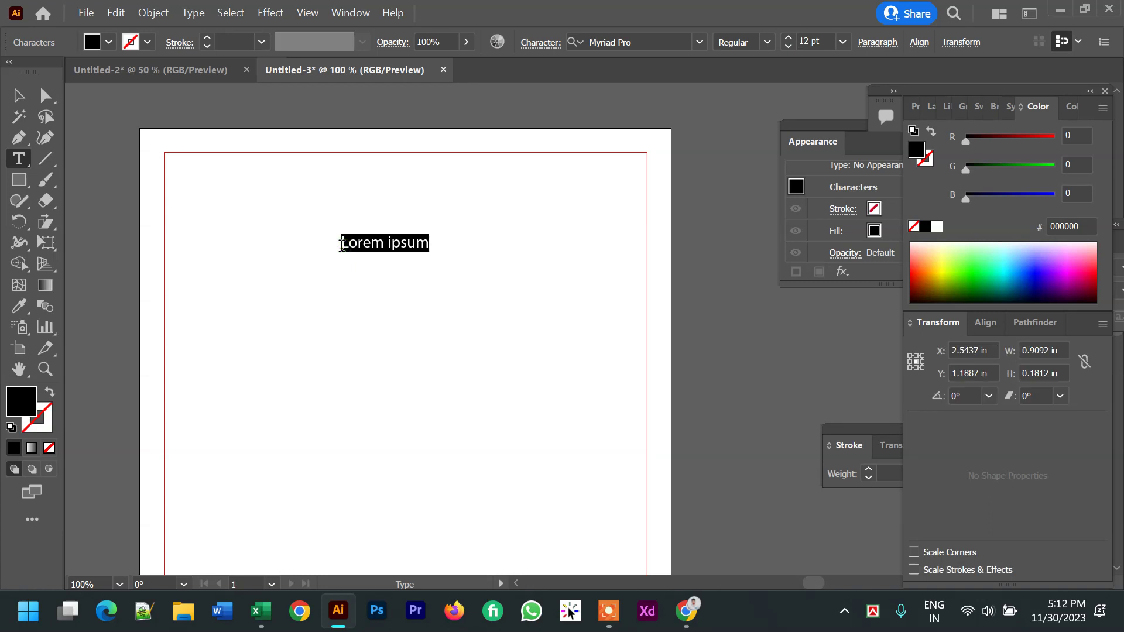
{"action": "type", "text": "Fu"}
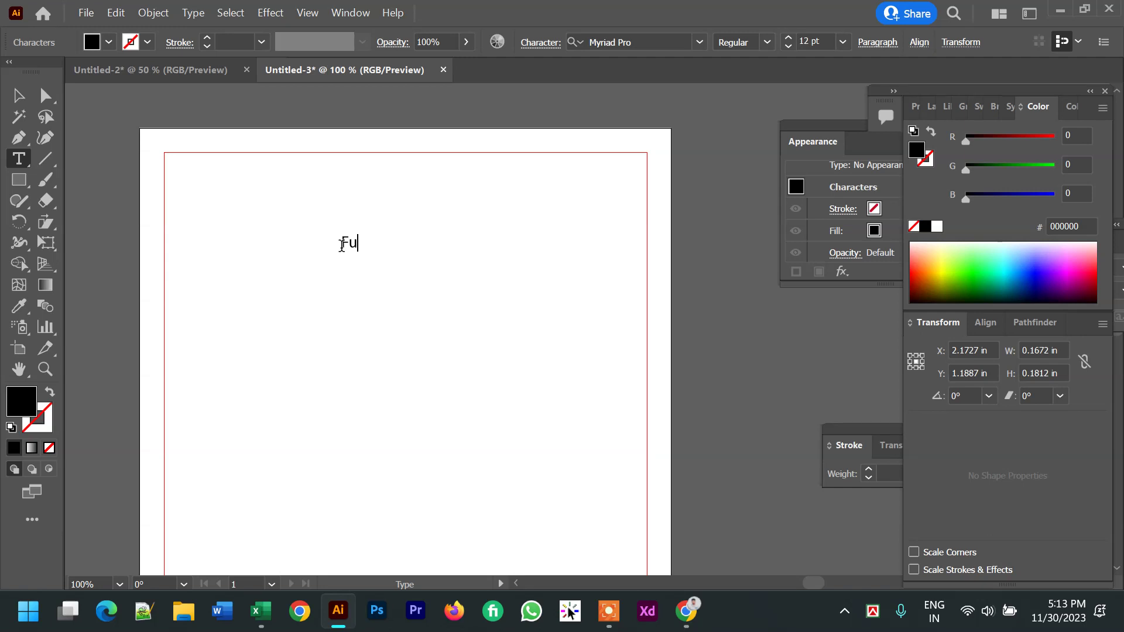
{"action": "type", "text": "ture comp"}
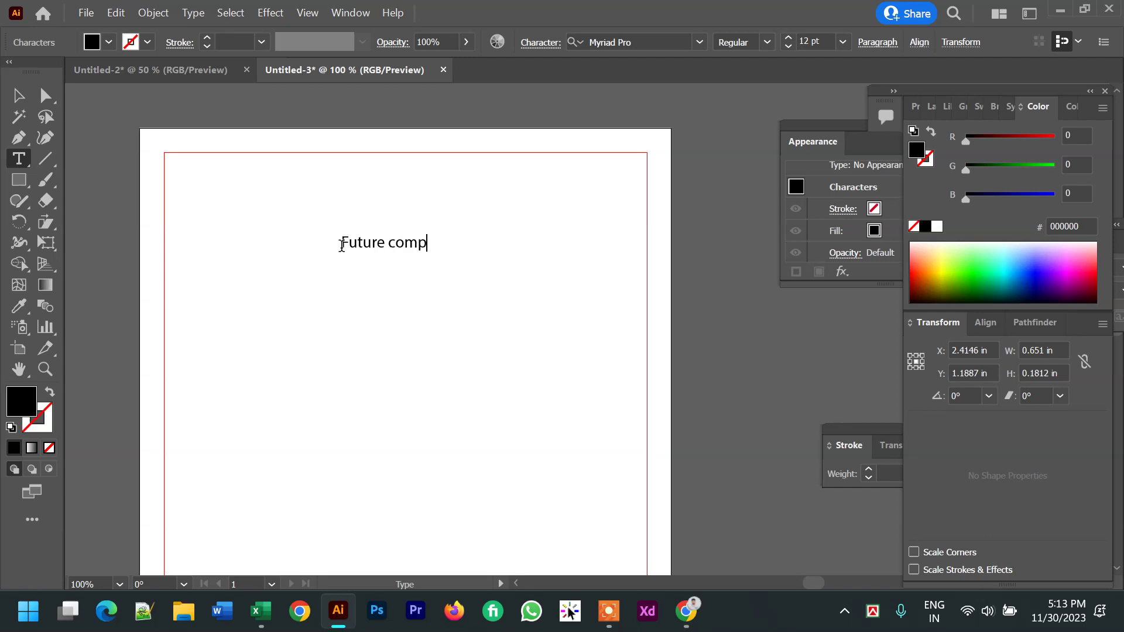
{"action": "type", "text": "uter training in"}
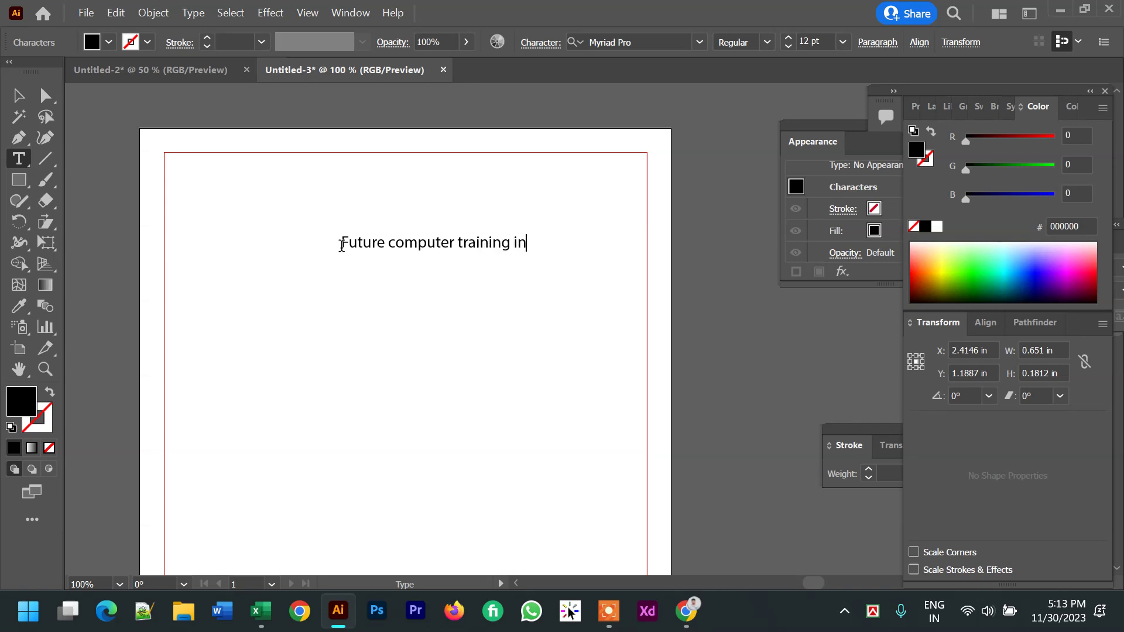
{"action": "type", "text": "stitute"}
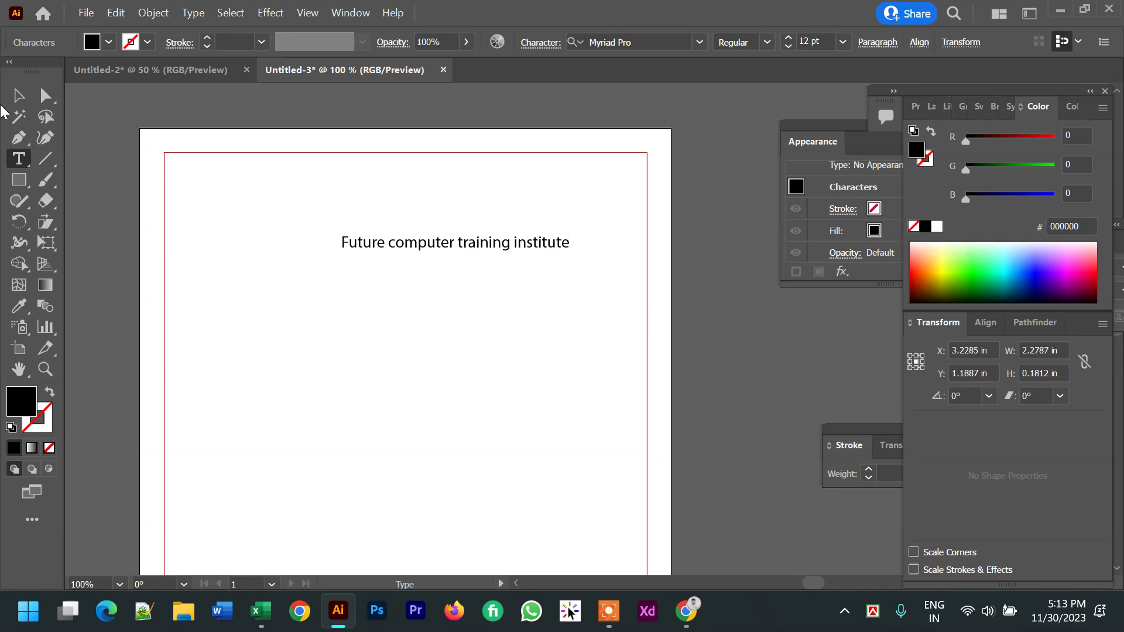
Set the heading's font to Arial Rounded MT Bold and enlarge it to about 3.99 in wide just below the upper margin guide
{"action": "left_click", "coordinate": [18, 96]}
{"action": "left_click", "coordinate": [699, 42]}
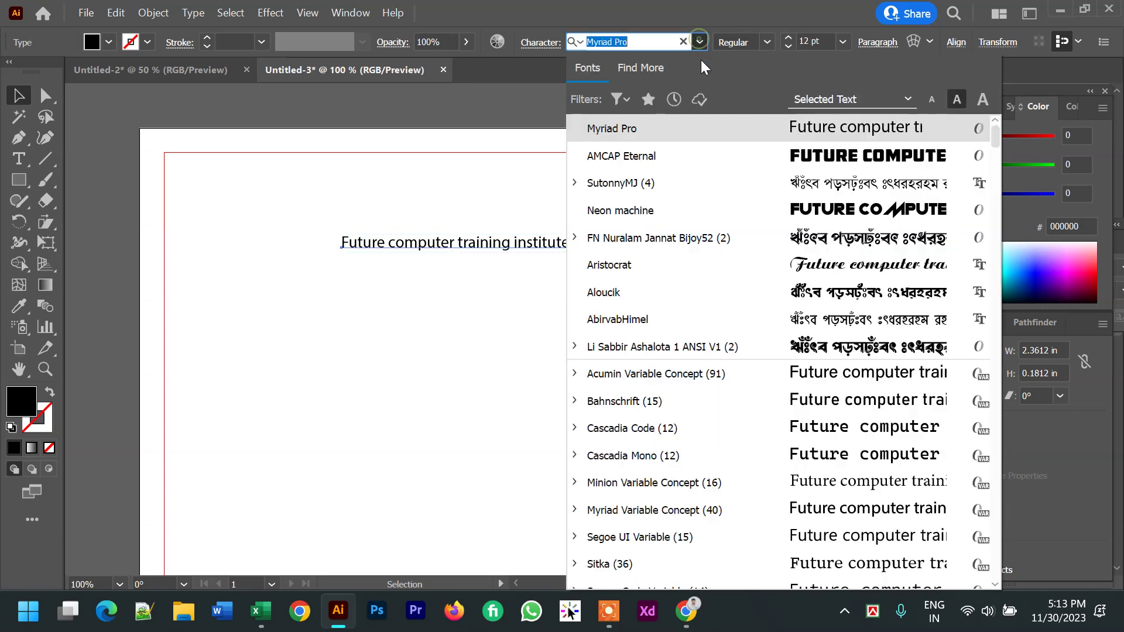
{"action": "scroll", "coordinate": [785, 489], "scroll_direction": "down", "scroll_amount": 12}
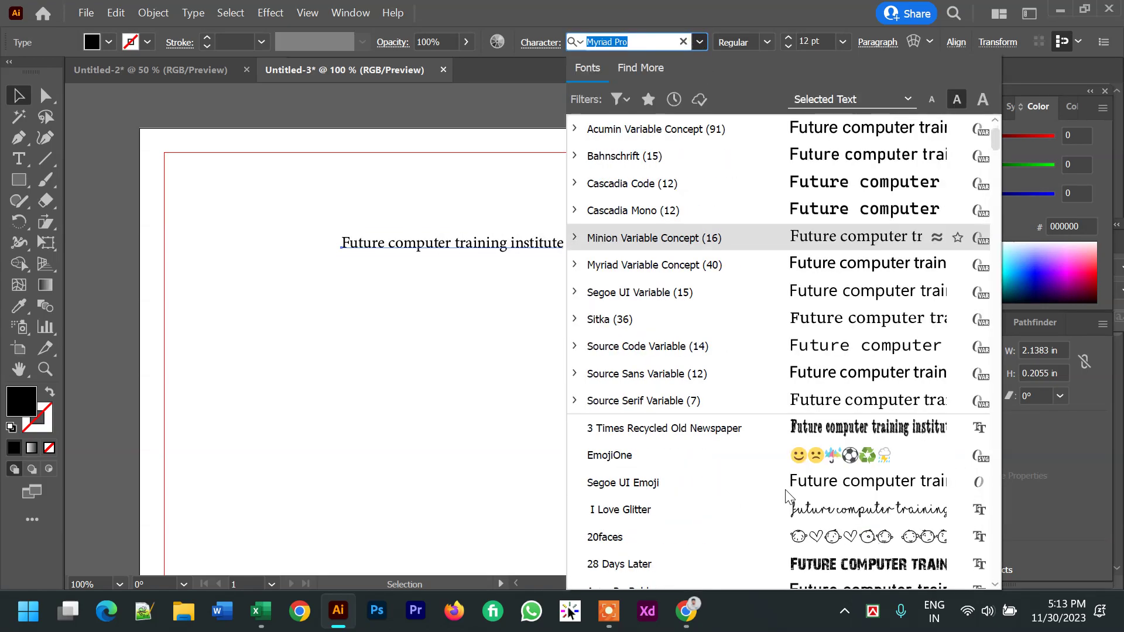
{"action": "scroll", "coordinate": [785, 504], "scroll_direction": "down", "scroll_amount": 20}
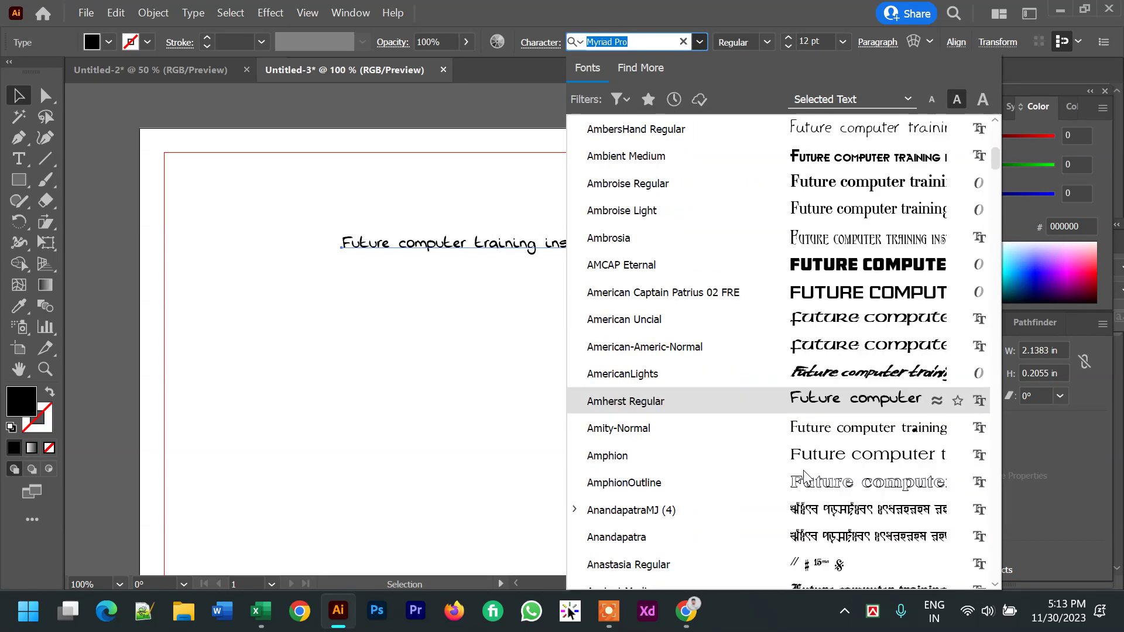
{"action": "scroll", "coordinate": [803, 457], "scroll_direction": "up", "scroll_amount": 5}
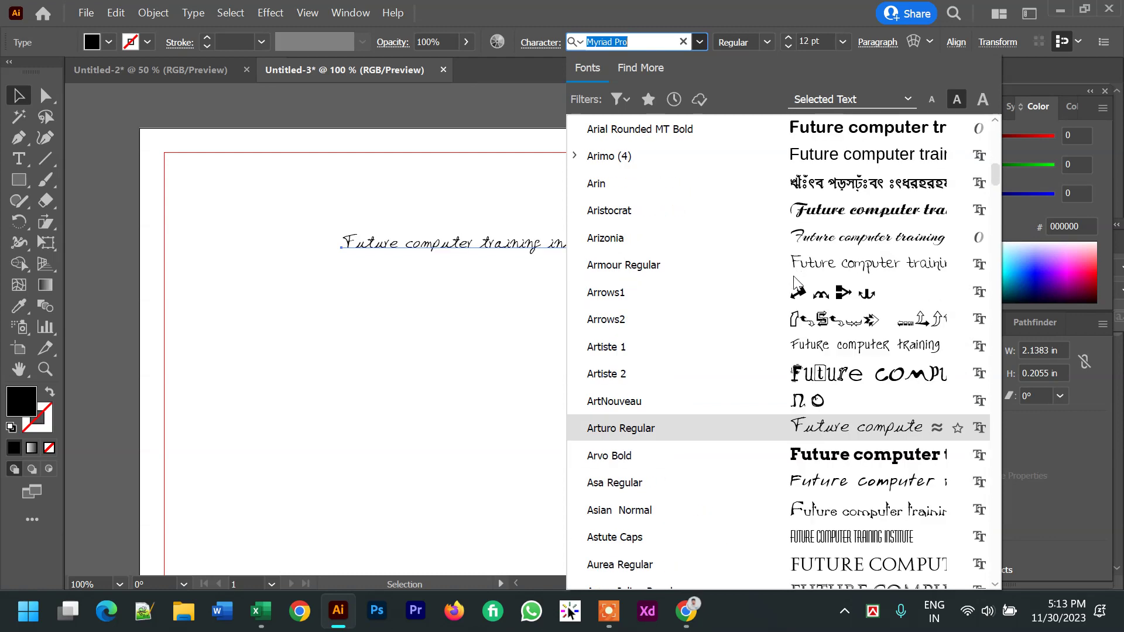
{"action": "left_click", "coordinate": [794, 210]}
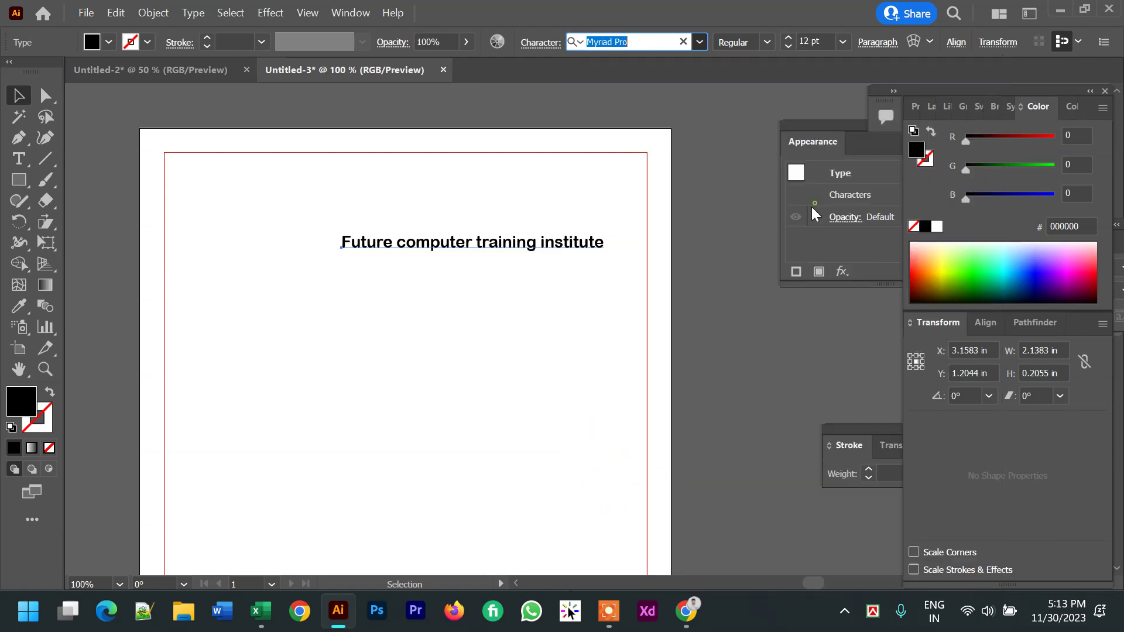
{"action": "left_click_drag", "start_coordinate": [607, 255], "coordinate": [519, 197]}
{"action": "left_click_drag", "start_coordinate": [601, 205], "coordinate": [636, 232]}
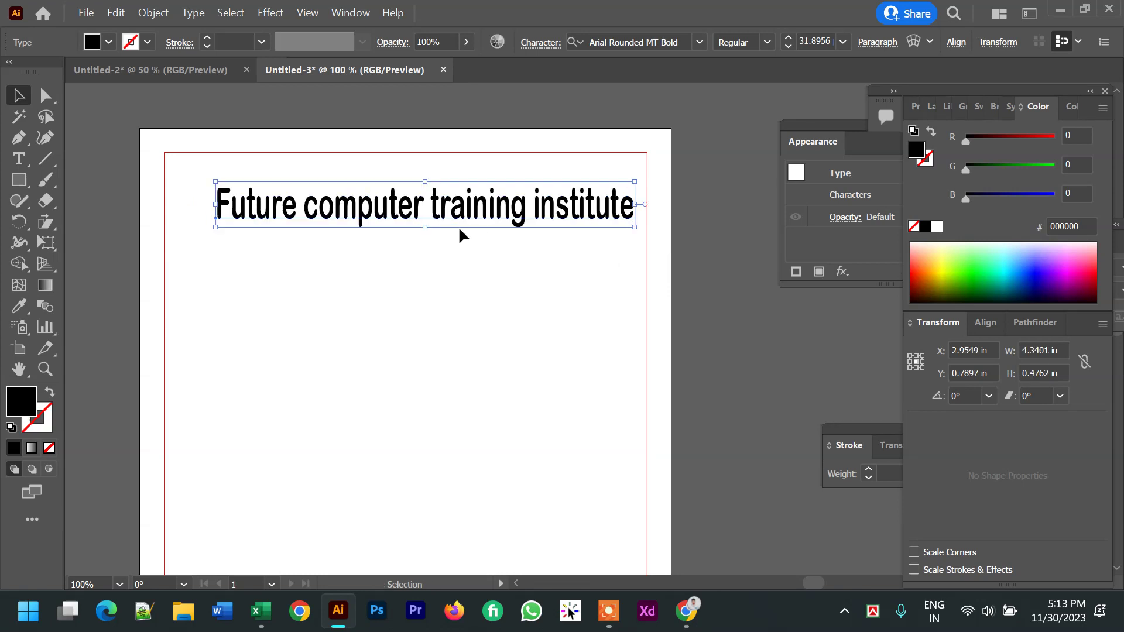
{"action": "mouse_move", "coordinate": [427, 224]}
{"action": "left_mouse_down"}
{"action": "mouse_move", "coordinate": [434, 248]}
{"action": "mouse_move", "coordinate": [434, 223]}
{"action": "left_mouse_up"}
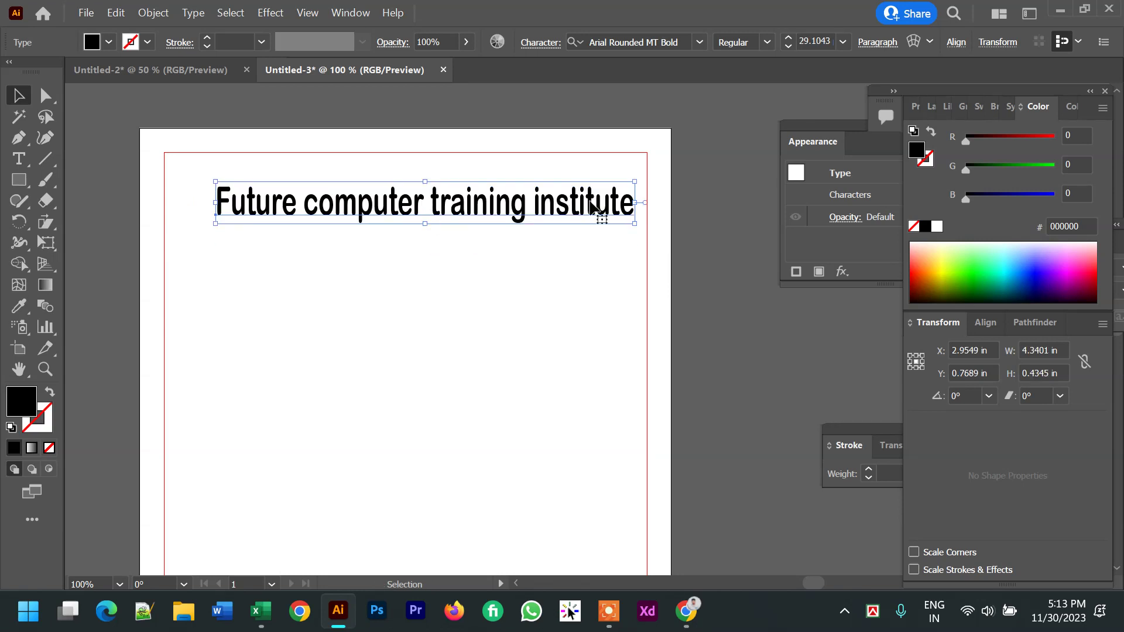
{"action": "left_click", "coordinate": [457, 207]}
{"action": "key", "text": "ctrl+z"}
{"action": "key", "text": "ctrl+z"}
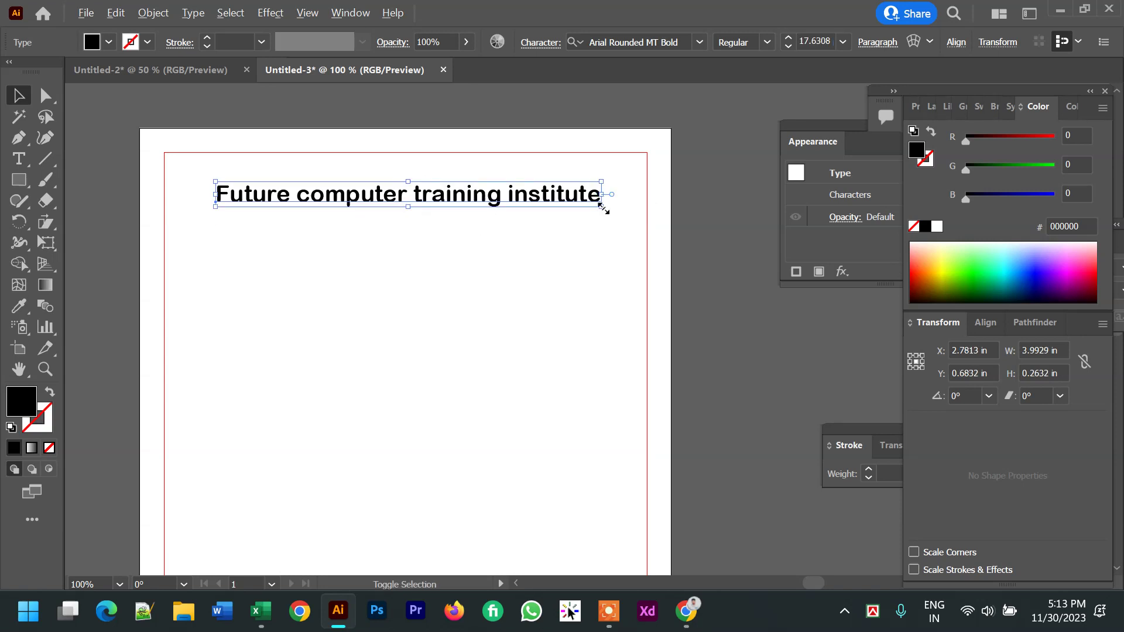
Enlarge the heading to about 4.94 in wide just below the upper margin guide and centre it horizontally on the page
{"action": "left_click_drag", "start_coordinate": [604, 209], "coordinate": [641, 233]}
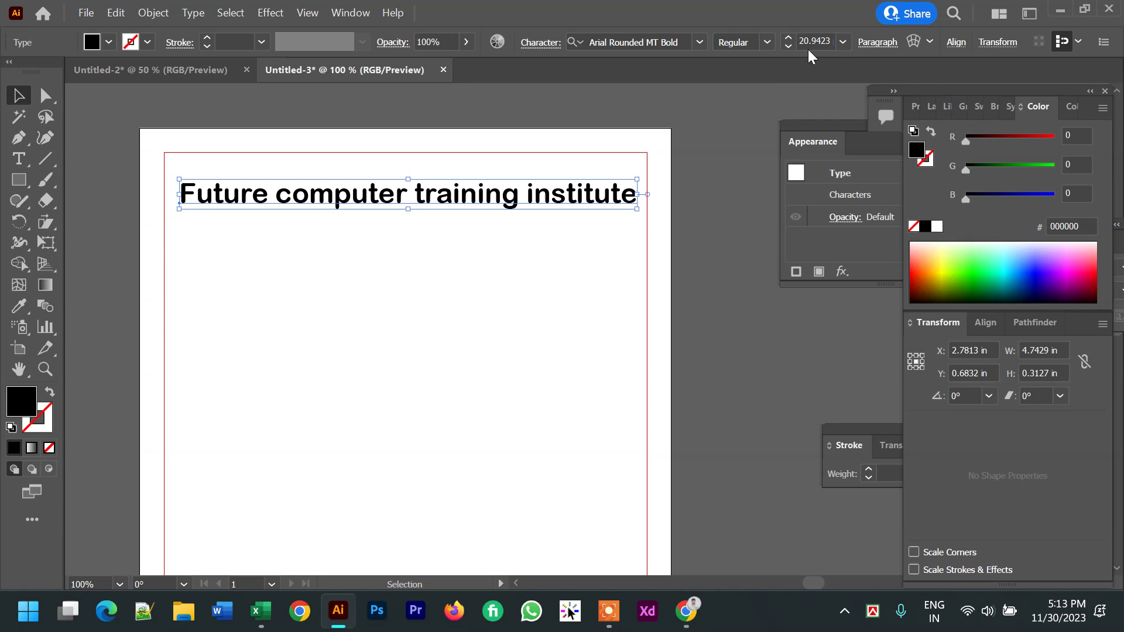
{"action": "left_click", "coordinate": [843, 42]}
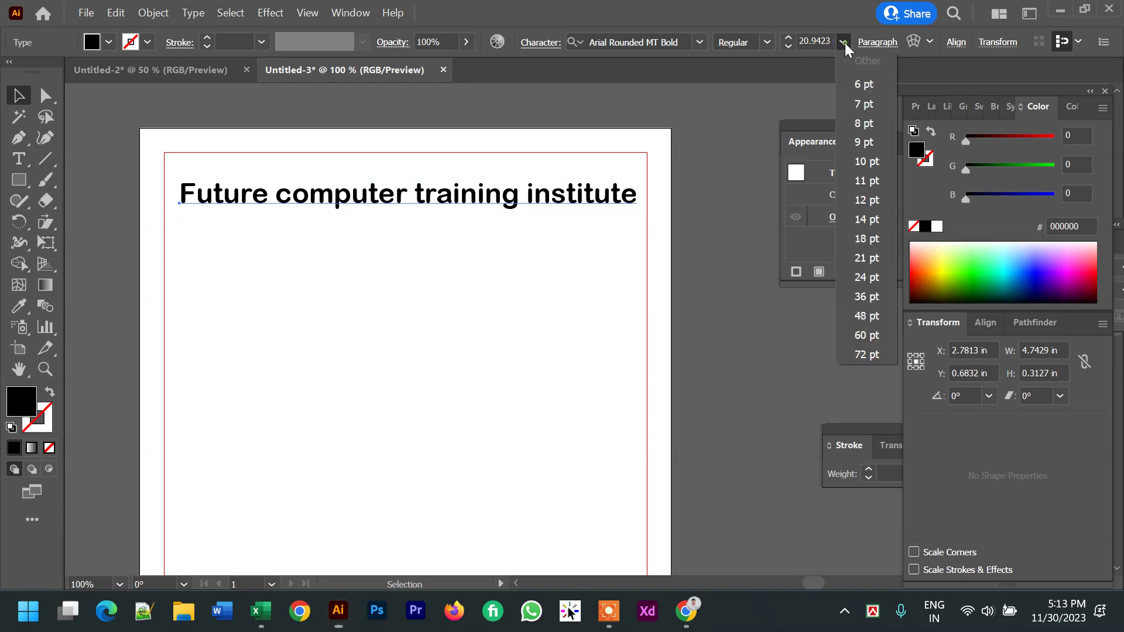
{"action": "left_click", "coordinate": [849, 4]}
{"action": "left_click_drag", "start_coordinate": [638, 212], "coordinate": [584, 178]}
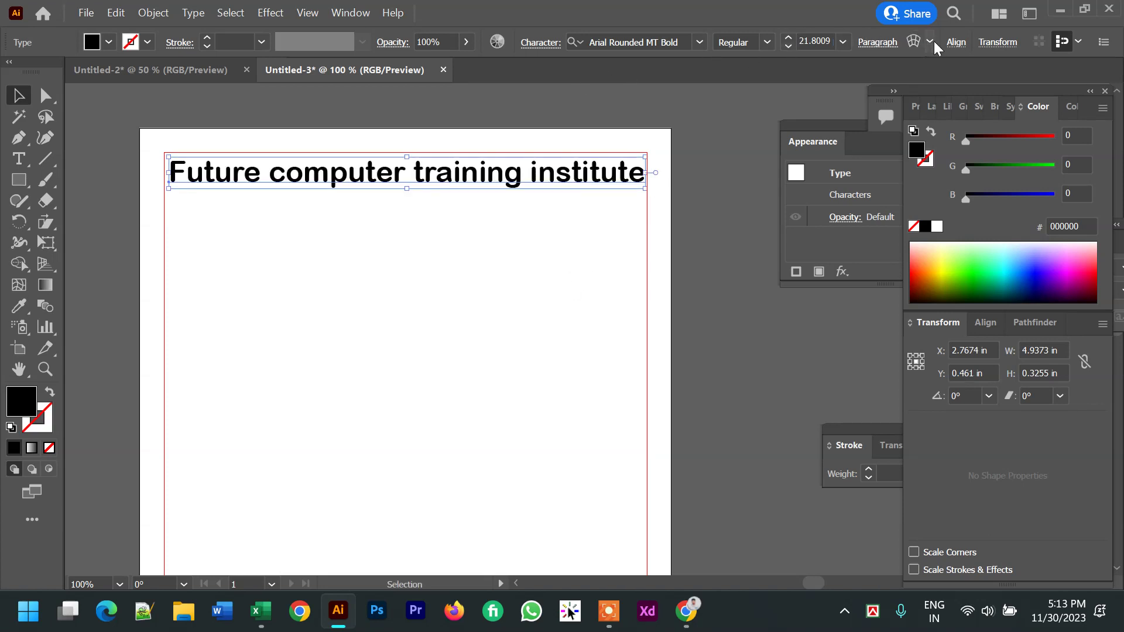
{"action": "left_click", "coordinate": [954, 42]}
{"action": "left_click", "coordinate": [801, 91]}
{"action": "left_click", "coordinate": [442, 253]}
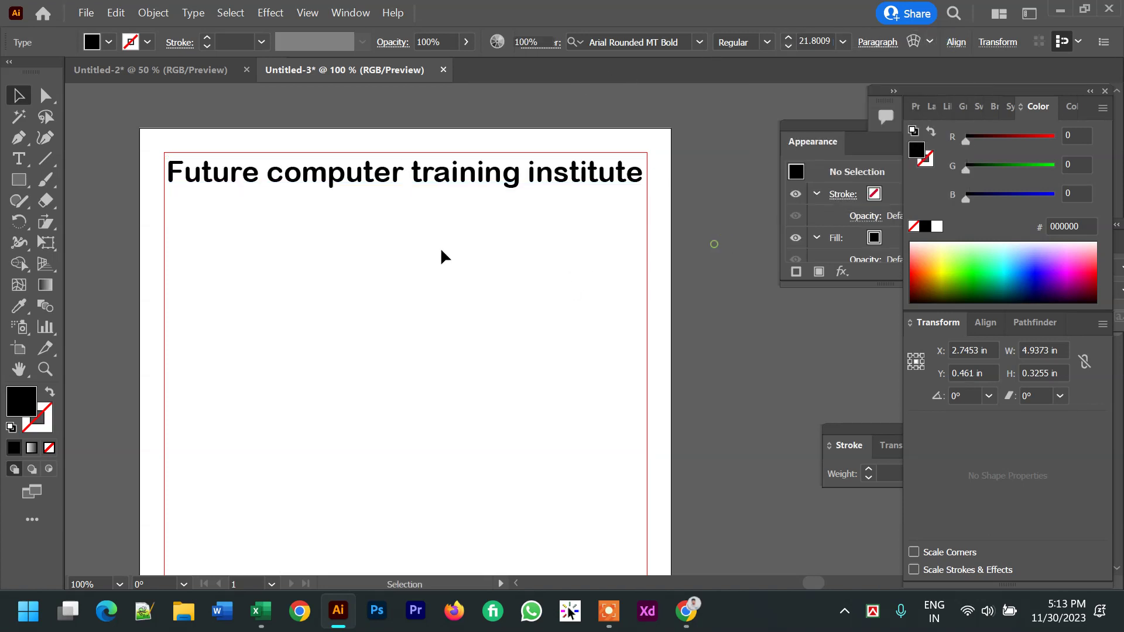
{"action": "left_click", "coordinate": [363, 190]}
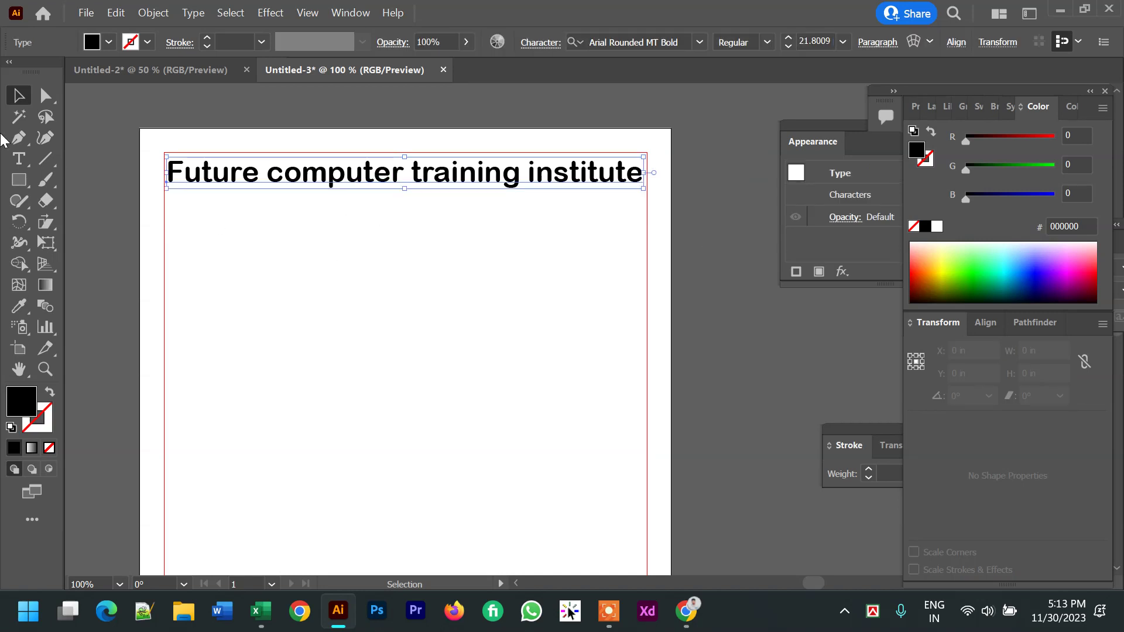
{"action": "left_click", "coordinate": [364, 266]}
Add a text line with the institute's postal address below the heading
{"action": "left_click", "coordinate": [19, 158]}
{"action": "left_click", "coordinate": [281, 225]}
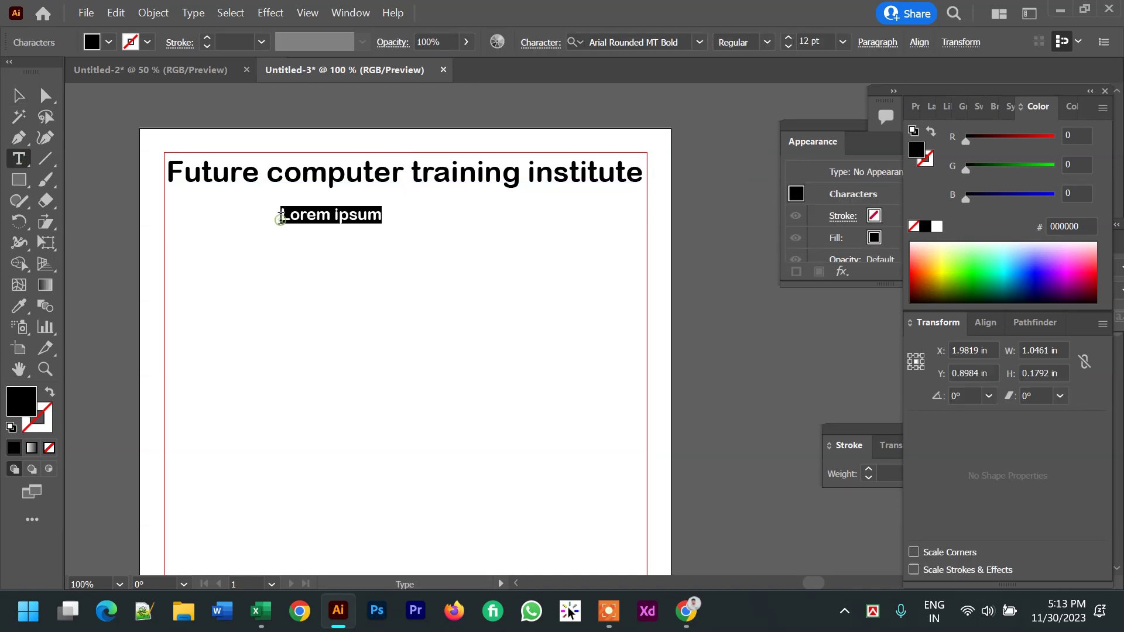
{"action": "type", "text": "Ol"}
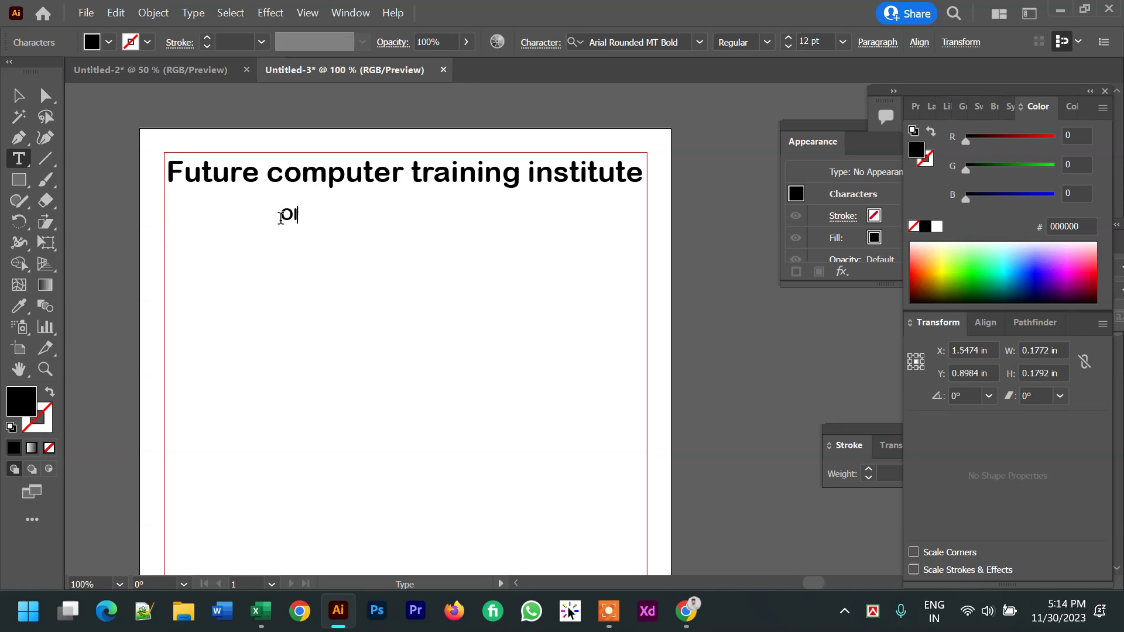
{"action": "type", "text": "d Bus-Sta"}
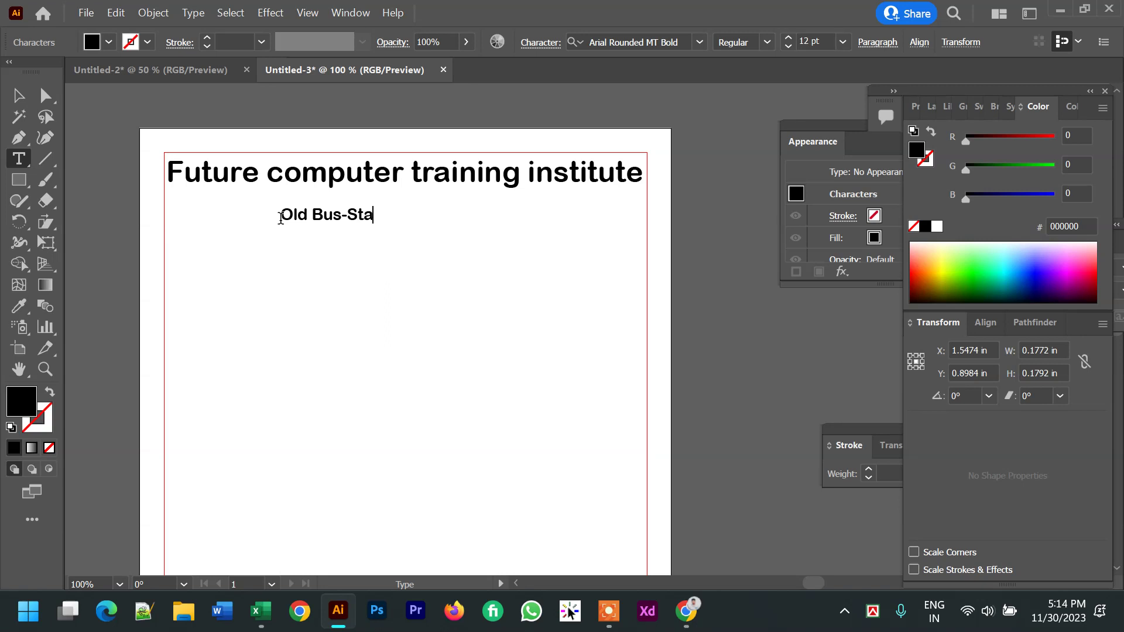
{"action": "key", "text": "BackSpace"}
{"action": "type", "text": "and Mada"}
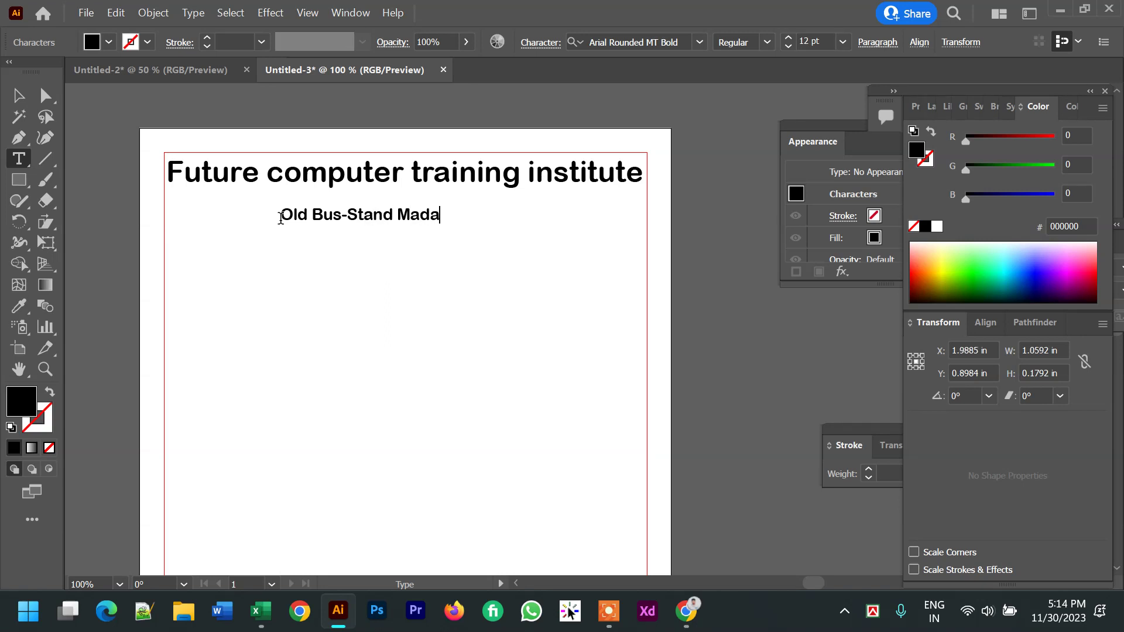
{"action": "type", "text": "rup"}
{"action": "key", "text": "BackSpace"}
{"action": "key", "text": "BackSpace"}
{"action": "type", "text": "iput"}
{"action": "key", "text": "BackSpace"}
{"action": "key", "text": "BackSpace"}
{"action": "type", "text": "r sadat"}
{"action": "key", "text": "BackSpace"}
{"action": "key", "text": "BackSpace"}
{"action": "key", "text": "BackSpace"}
{"action": "key", "text": "BackSpace"}
{"action": "key", "text": "BackSpace"}
{"action": "key", "text": "BackSpace"}
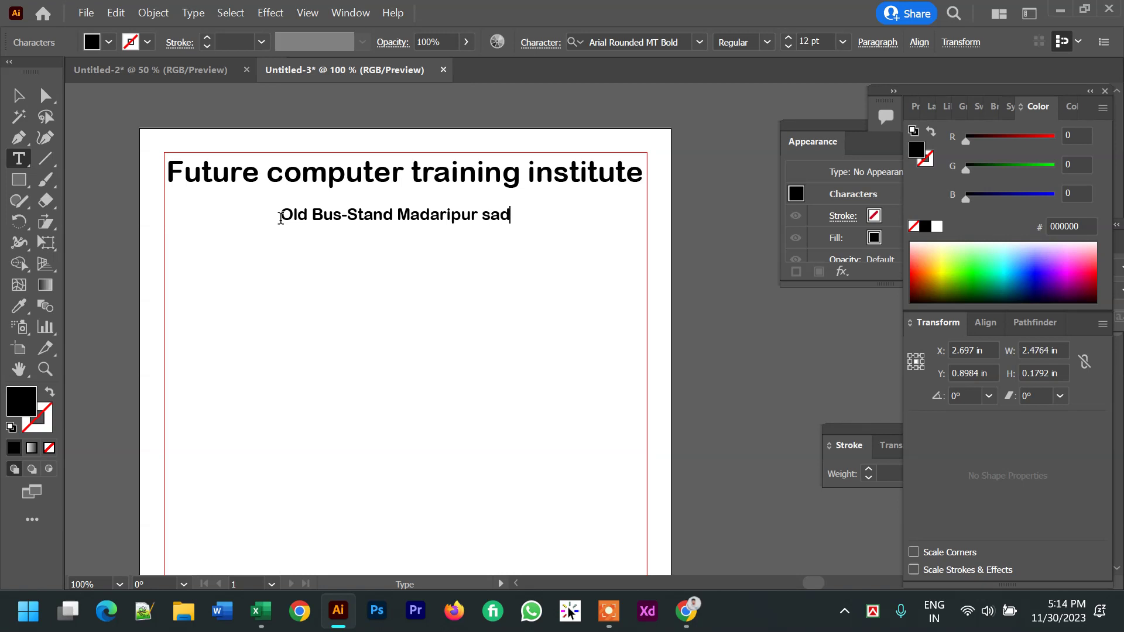
{"action": "type", "text": "=-"}
{"action": "key", "text": "BackSpace"}
{"action": "key", "text": "BackSpace"}
{"action": "type", "text": "-7900"}
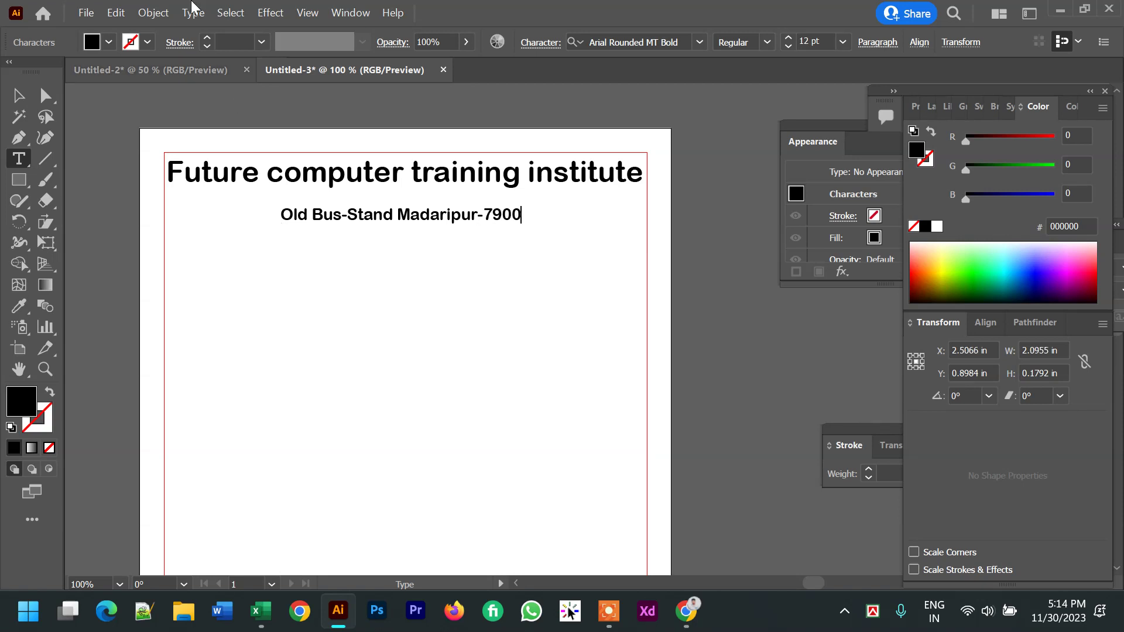
{"action": "key", "text": "Escape"}
Set the address line's font to Myriad Pro
{"action": "left_click", "coordinate": [673, 42]}
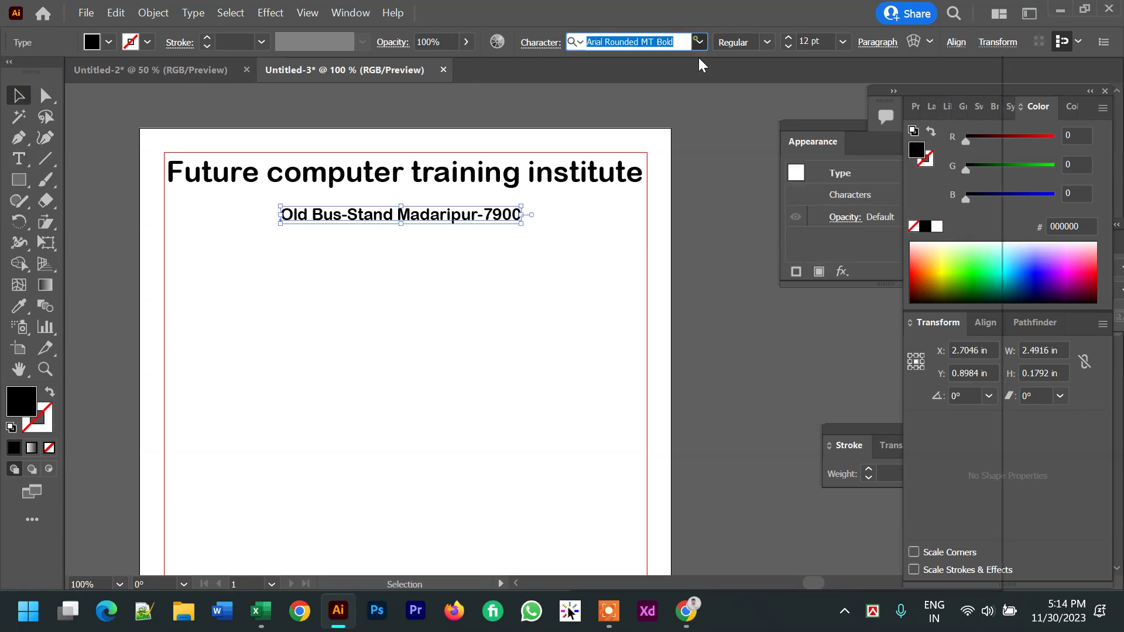
{"action": "left_click", "coordinate": [699, 42]}
{"action": "key", "text": "Escape"}
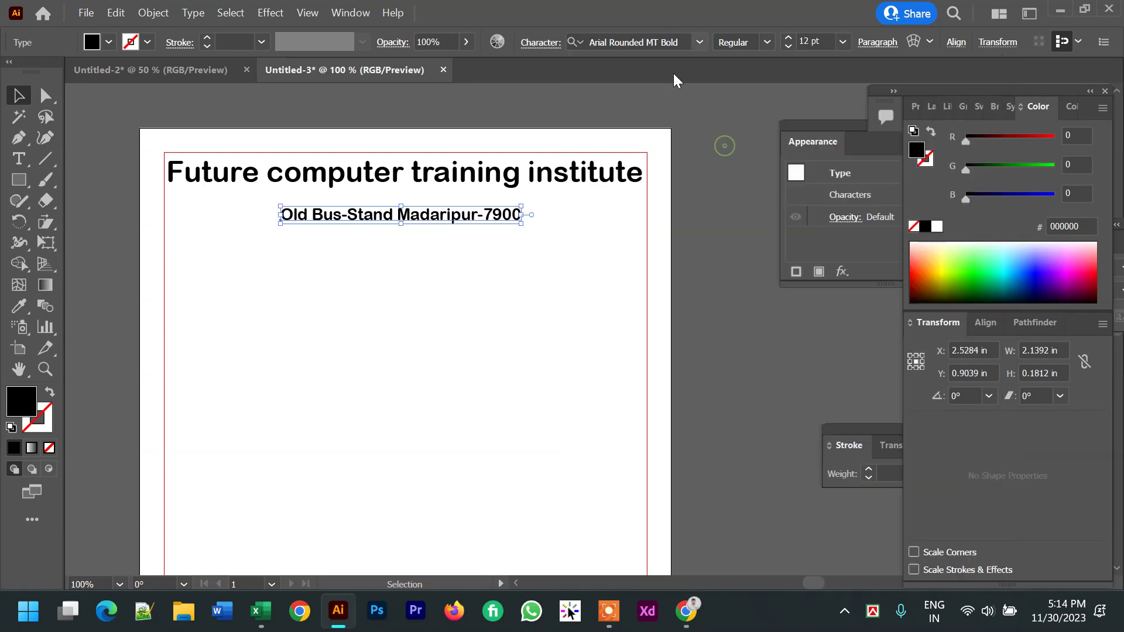
{"action": "left_click", "coordinate": [699, 43]}
{"action": "key", "text": "Escape"}
{"action": "left_click", "coordinate": [699, 42]}
{"action": "left_click", "coordinate": [635, 180]}
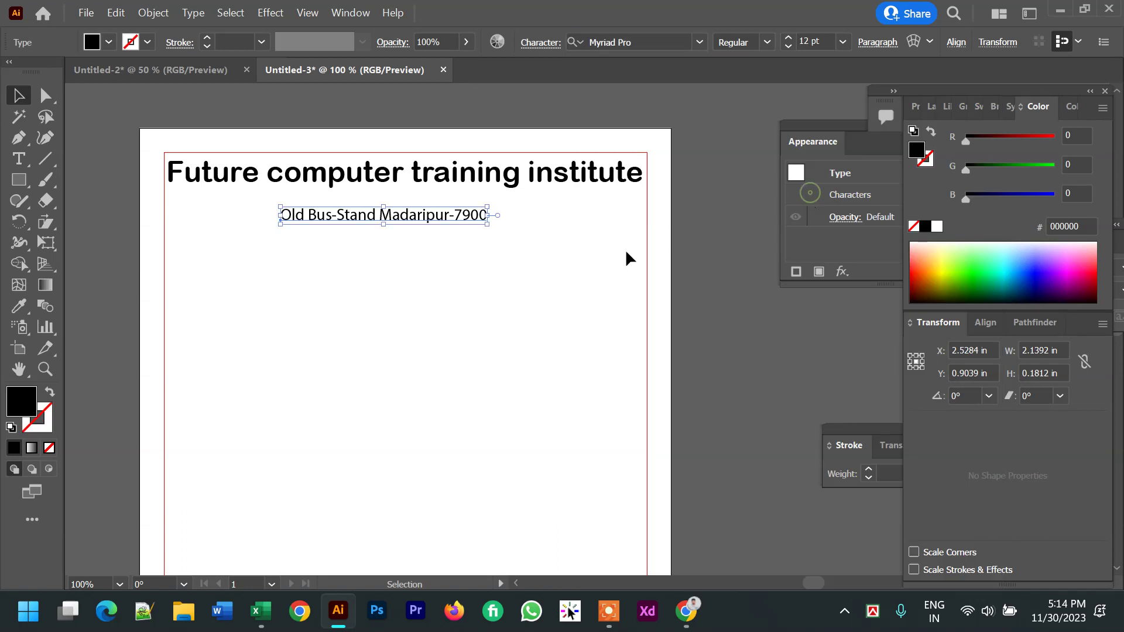
Centre the address line horizontally on the page and nudge it up to sit close below the heading
{"action": "left_click", "coordinate": [954, 42]}
{"action": "left_click", "coordinate": [791, 93]}
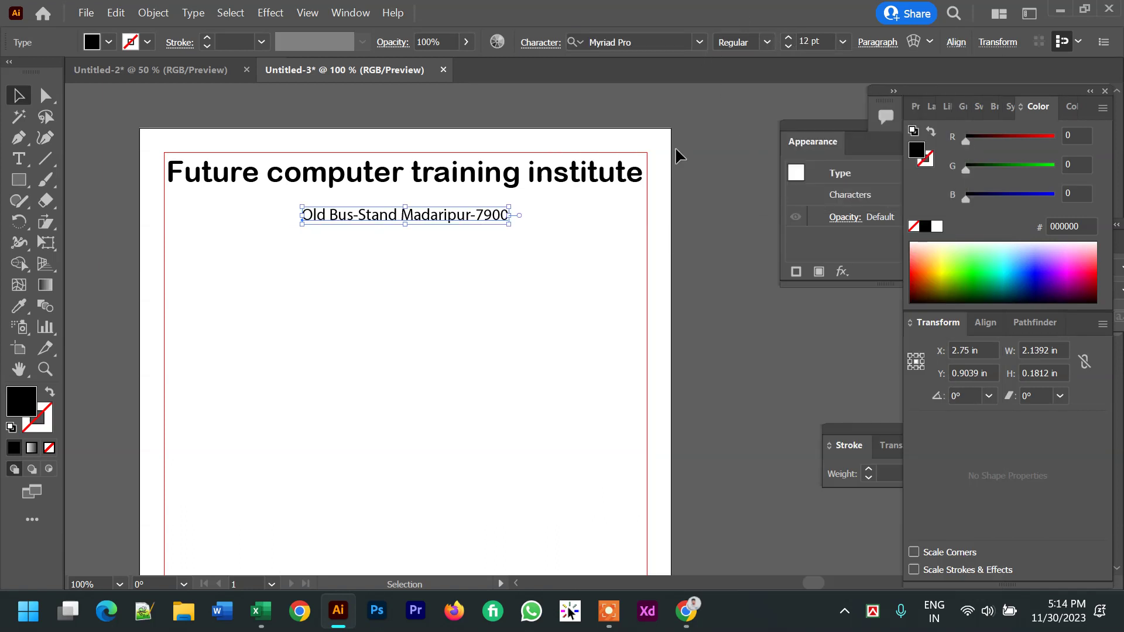
{"action": "key", "text": "Up"}
{"action": "key", "text": "Up"}
{"action": "key", "text": "Up"}
{"action": "key", "text": "Up"}
{"action": "key", "text": "Up"}
{"action": "key", "text": "Up"}
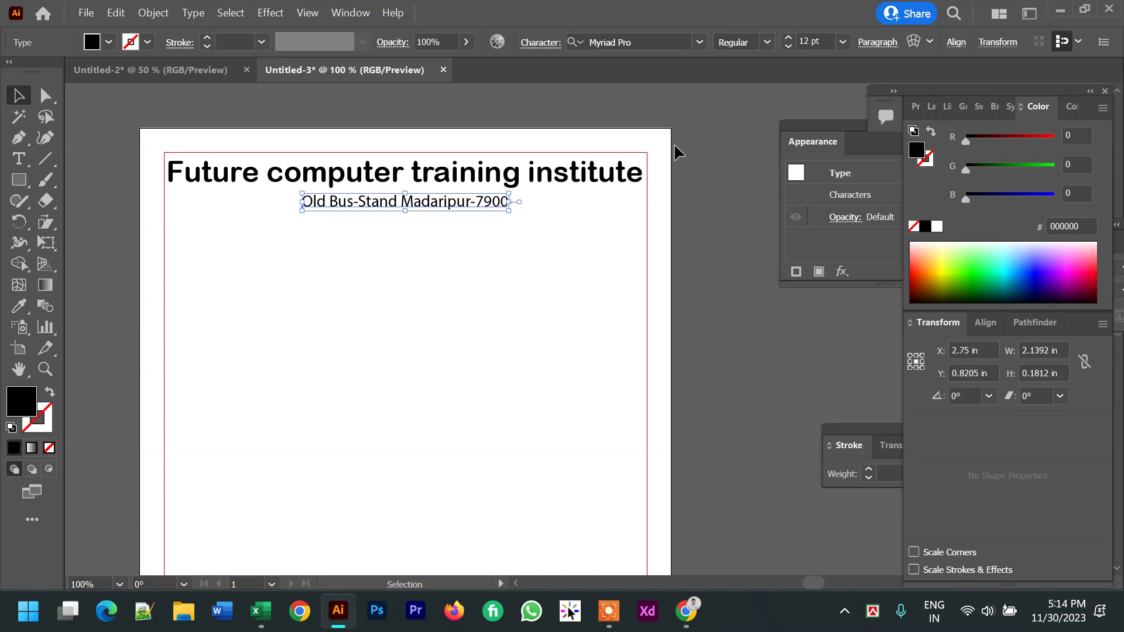
{"action": "key", "text": "Up"}
{"action": "key", "text": "Up"}
{"action": "key", "text": "Up"}
{"action": "key", "text": "Up"}
{"action": "key", "text": "Up"}
{"action": "left_click", "coordinate": [682, 176]}
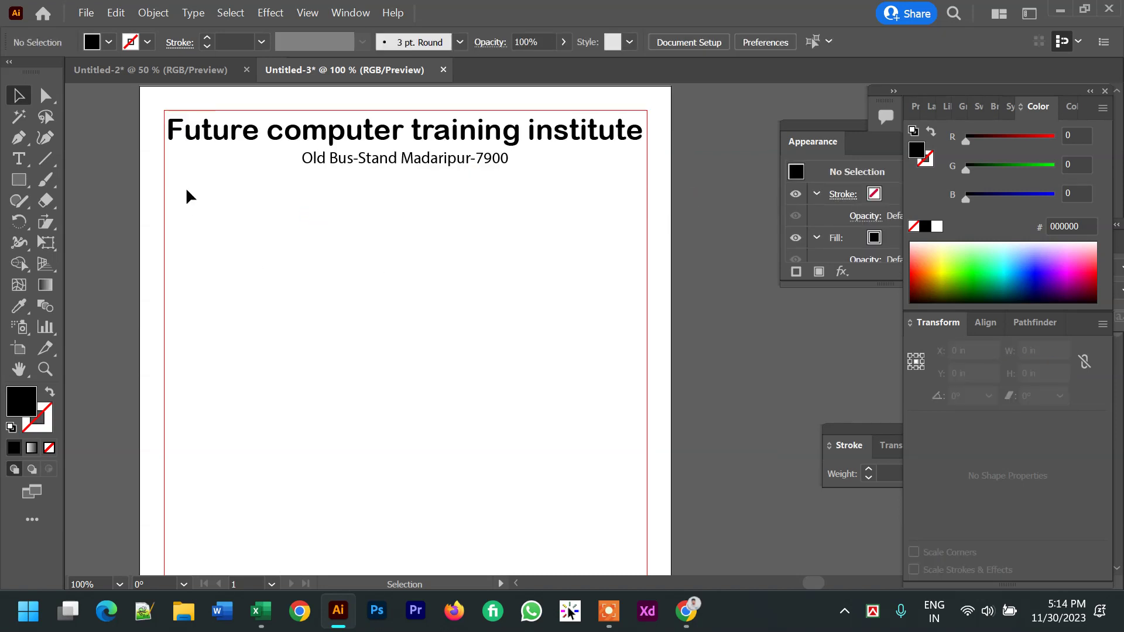
Add the text "Invoice no : 440" in the left part of the page below the address line
{"action": "left_click_drag", "start_coordinate": [183, 189], "coordinate": [296, 215]}
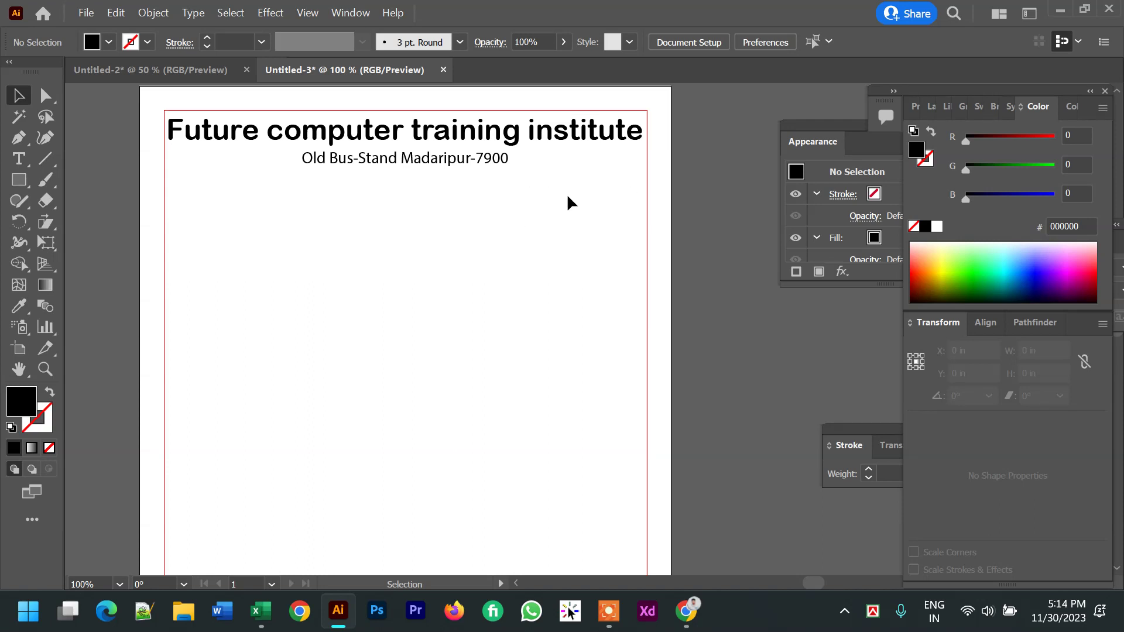
{"action": "left_click_drag", "start_coordinate": [634, 221], "coordinate": [634, 221]}
{"action": "left_click", "coordinate": [19, 161]}
{"action": "left_click", "coordinate": [218, 233]}
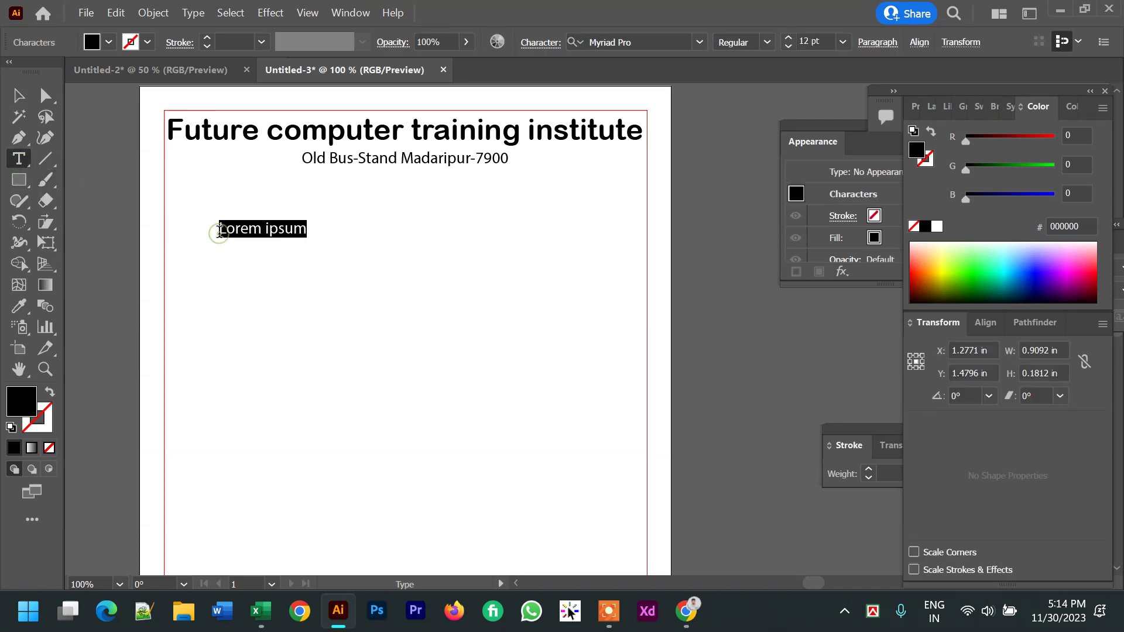
{"action": "type", "text": "in"}
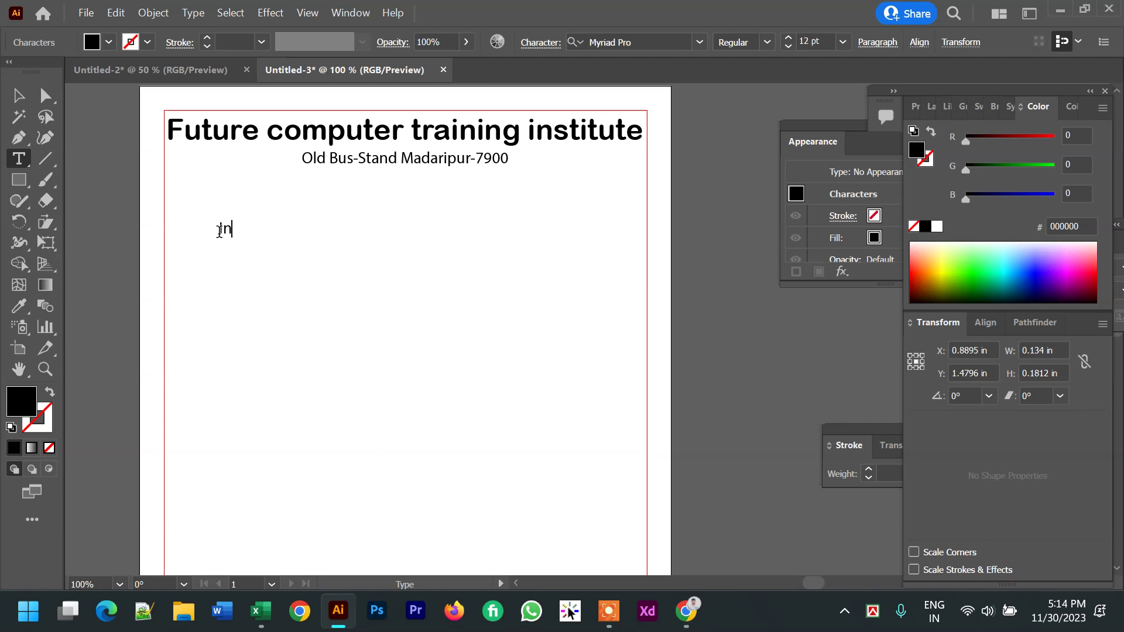
{"action": "type", "text": "voise"}
{"action": "key", "text": "BackSpace"}
{"action": "key", "text": "BackSpace"}
{"action": "key", "text": "BackSpace"}
{"action": "type", "text": "ce no :"}
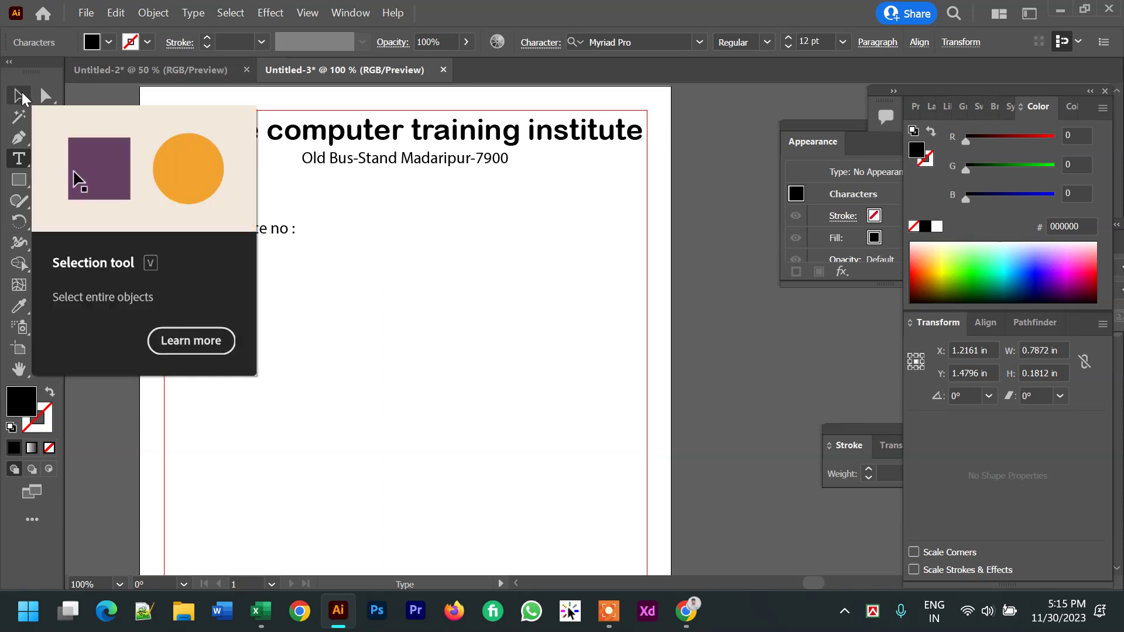
{"action": "type", "text": "440"}
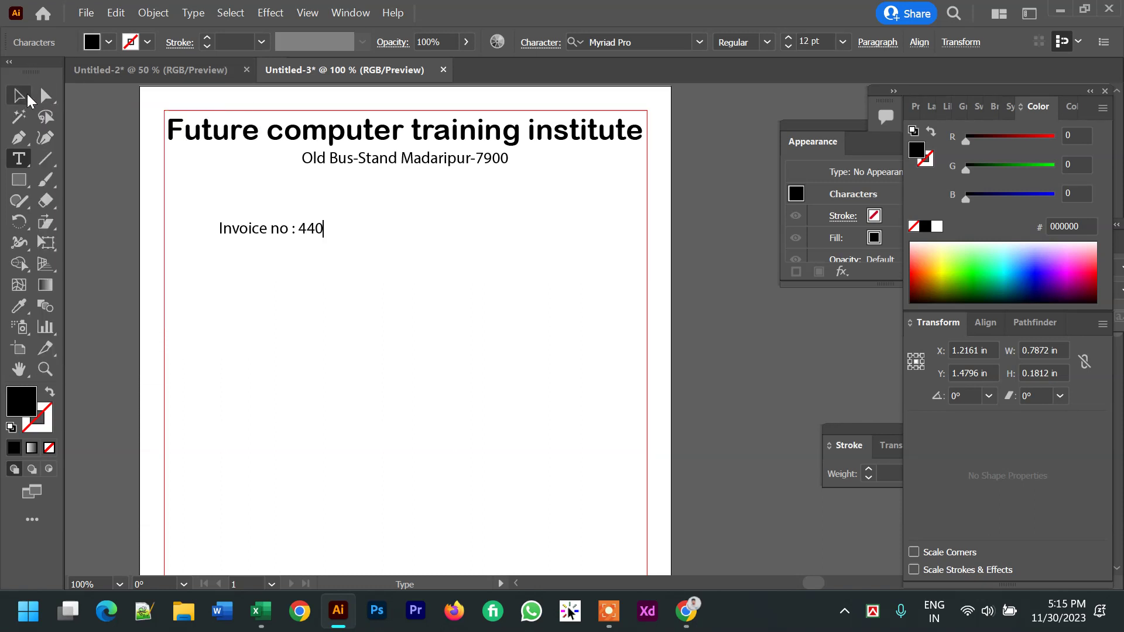
Move the invoice number text up near the left margin guide and duplicate it near the right margin guide at the same height
{"action": "left_click", "coordinate": [28, 98]}
{"action": "left_click_drag", "start_coordinate": [216, 221], "coordinate": [553, 210]}
{"action": "left_click", "coordinate": [223, 243]}
{"action": "left_click", "coordinate": [216, 209]}
Delete the duplicate invoice number text near the right margin guide
{"action": "left_click", "coordinate": [18, 137]}
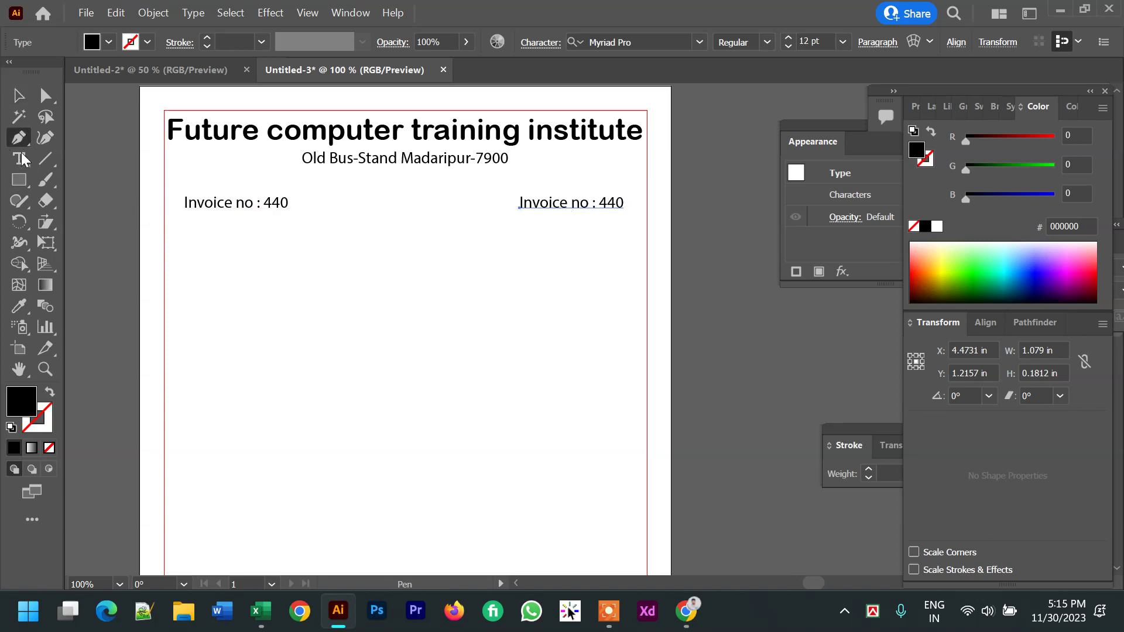
{"action": "left_click", "coordinate": [14, 162]}
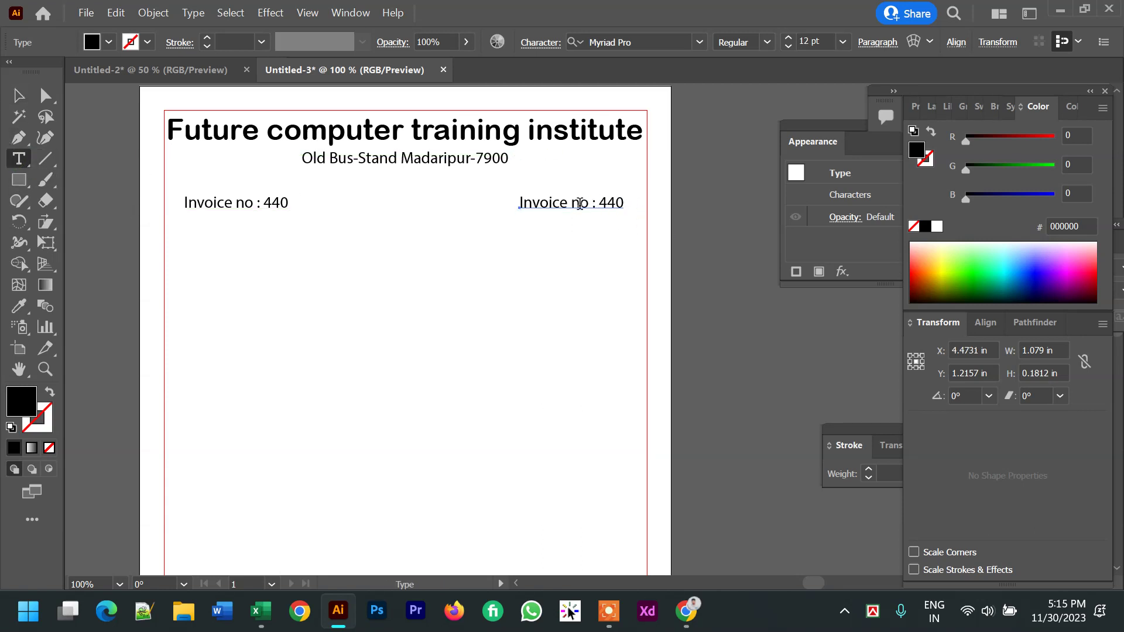
{"action": "left_click", "coordinate": [623, 201]}
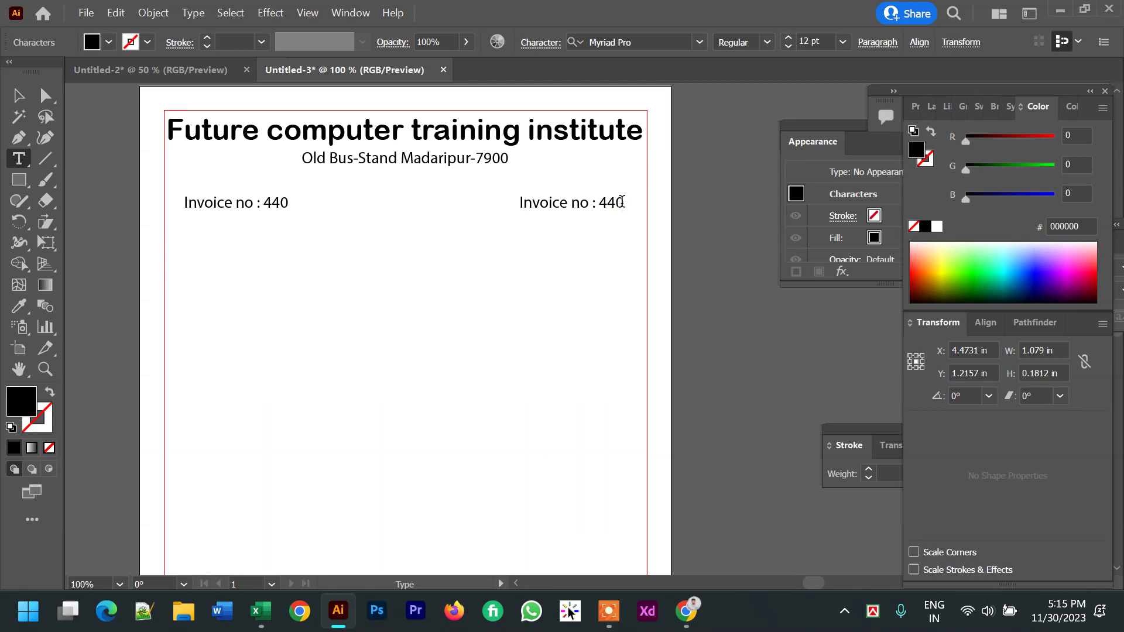
{"action": "left_click", "coordinate": [19, 96]}
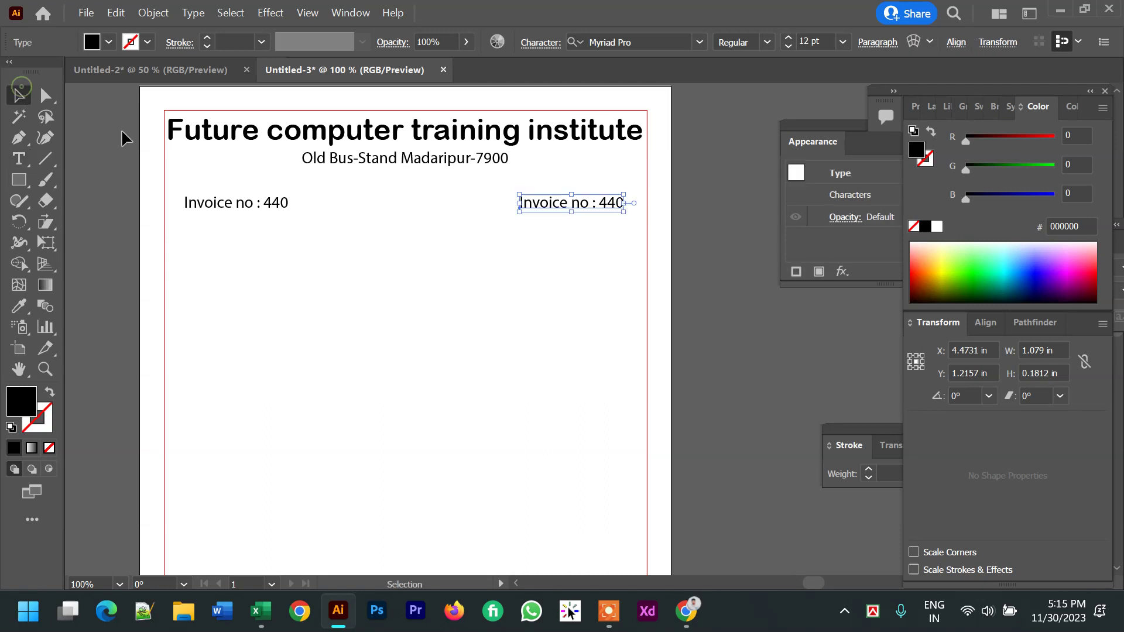
{"action": "key", "text": "Delete"}
Draw a rectangle about 1.5 x 0.31 in near the right margin guide, level with the invoice number text
{"action": "left_click", "coordinate": [19, 180]}
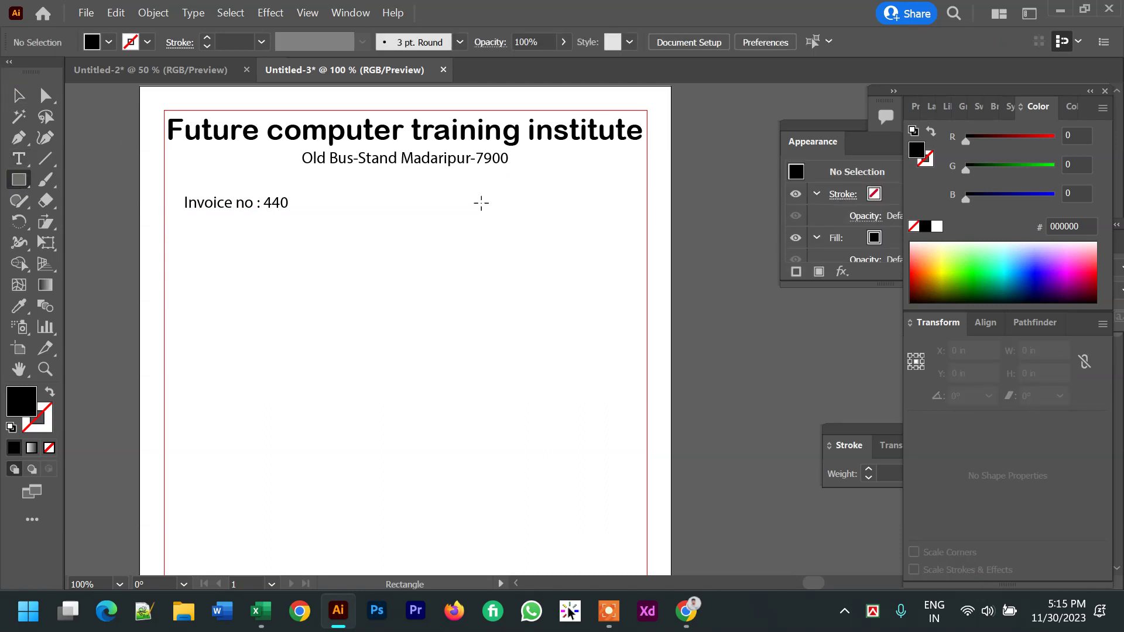
{"action": "mouse_move", "coordinate": [482, 201]}
{"action": "left_mouse_down"}
{"action": "mouse_move", "coordinate": [626, 229]}
{"action": "mouse_move", "coordinate": [234, 198]}
{"action": "mouse_move", "coordinate": [243, 211]}
{"action": "mouse_move", "coordinate": [547, 211]}
{"action": "left_mouse_up"}
{"action": "key", "text": "v"}
{"action": "left_click", "coordinate": [567, 249]}
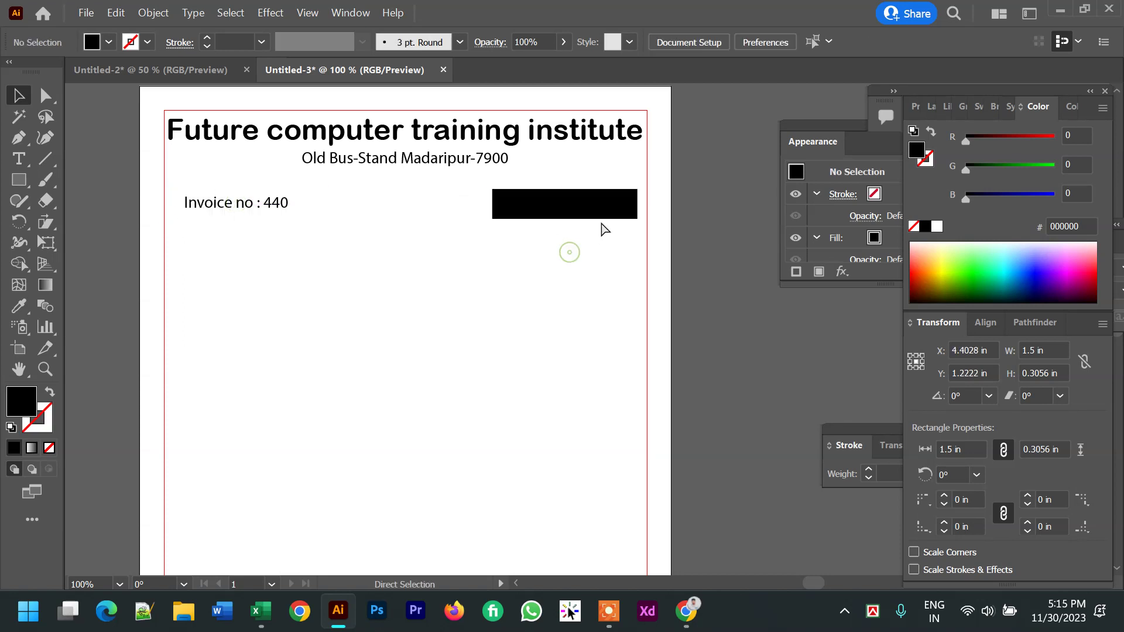
Swap the rectangle's fill and stroke so it has a black outline and no fill
{"action": "left_click", "coordinate": [601, 226], "text": "ctrl"}
{"action": "left_click", "coordinate": [574, 288], "text": "ctrl"}
{"action": "left_click", "coordinate": [547, 283], "text": "ctrl"}
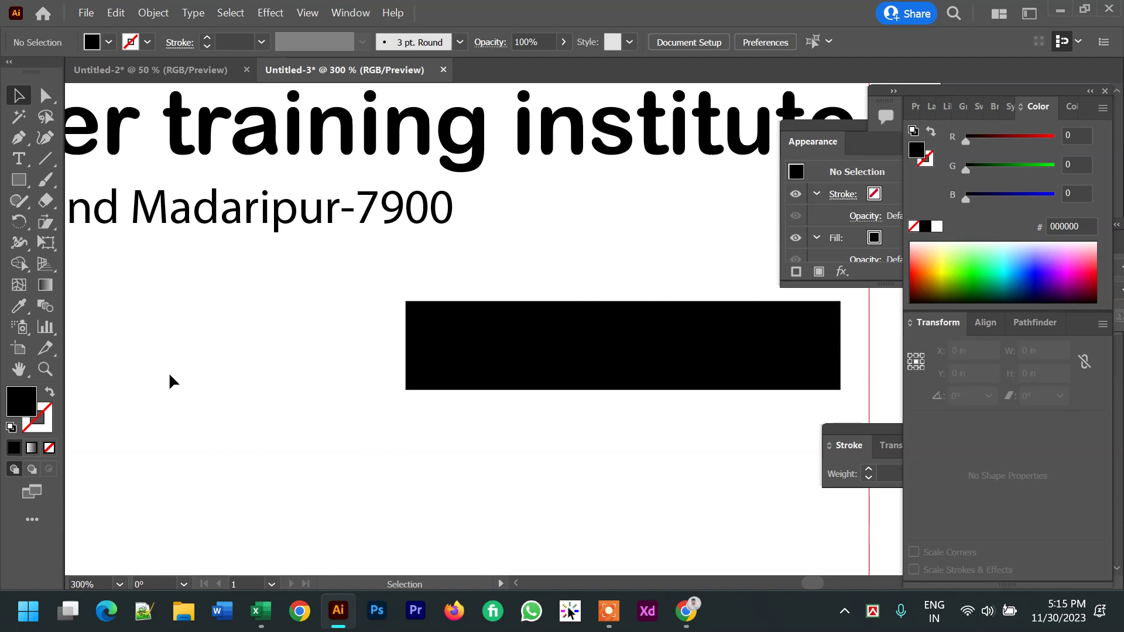
{"action": "left_click", "coordinate": [51, 392]}
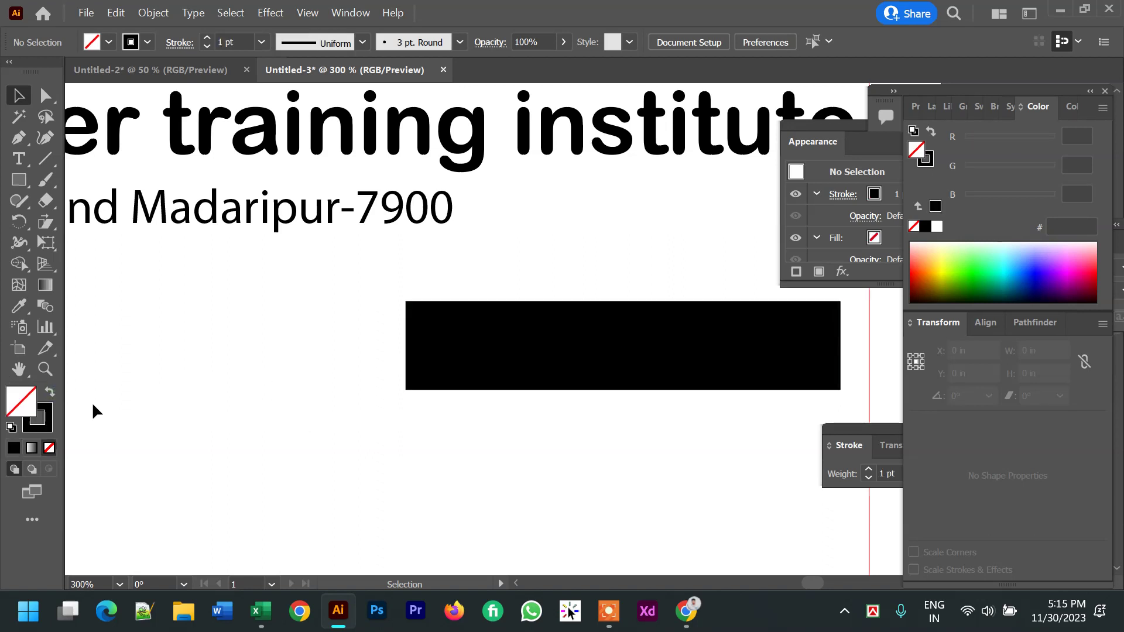
{"action": "left_click", "coordinate": [471, 343]}
{"action": "left_click", "coordinate": [51, 392]}
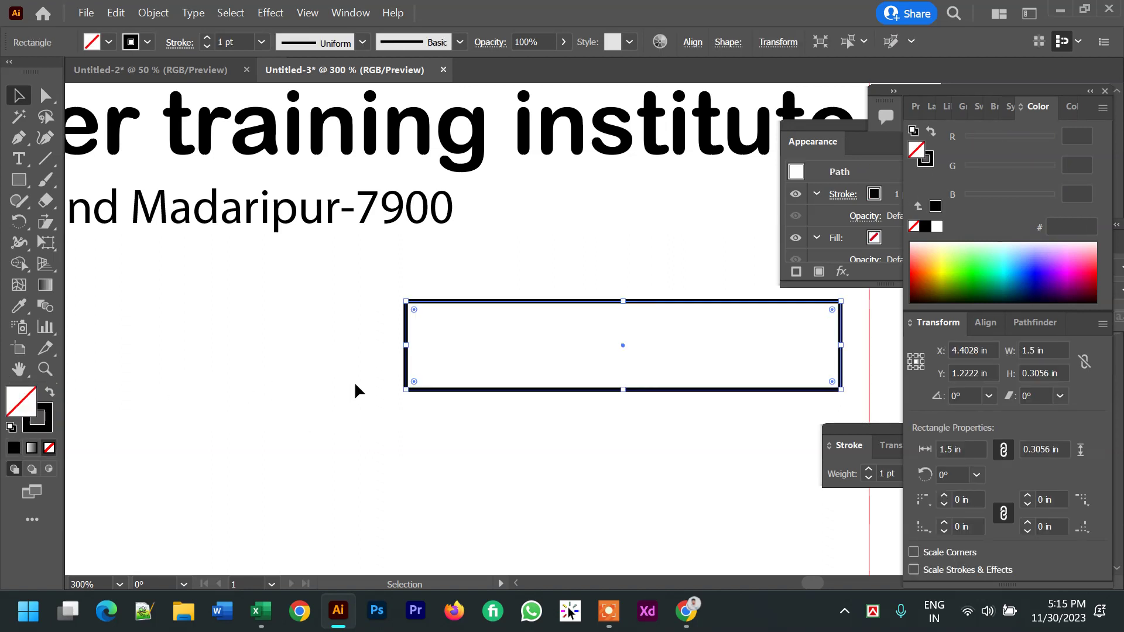
{"action": "left_click", "coordinate": [356, 389]}
Set the rectangle's stroke weight to 0.5 pt
{"action": "left_click", "coordinate": [556, 304]}
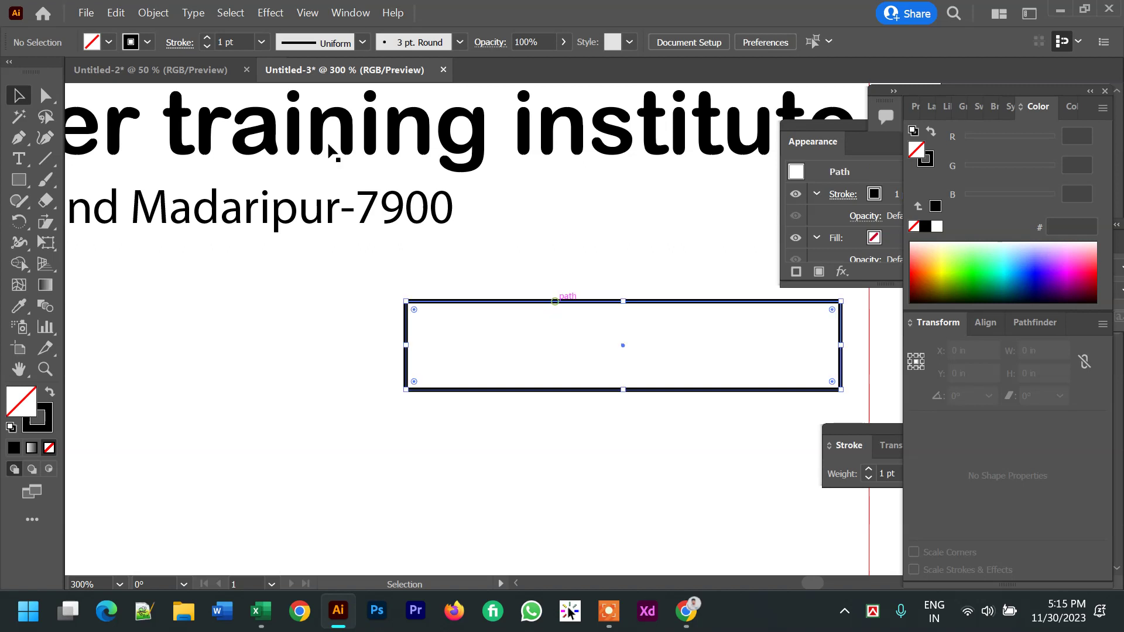
{"action": "left_click", "coordinate": [206, 47]}
{"action": "left_click", "coordinate": [384, 339]}
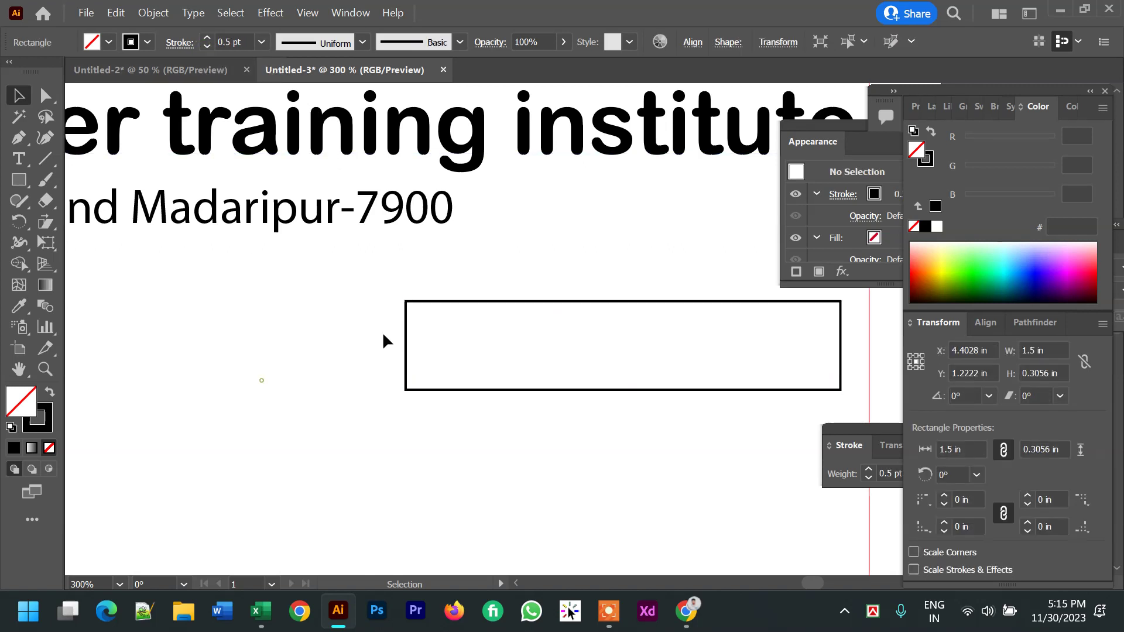
Fill the outlined rectangle with light grey E8E8E8
{"action": "left_click", "coordinate": [406, 362]}
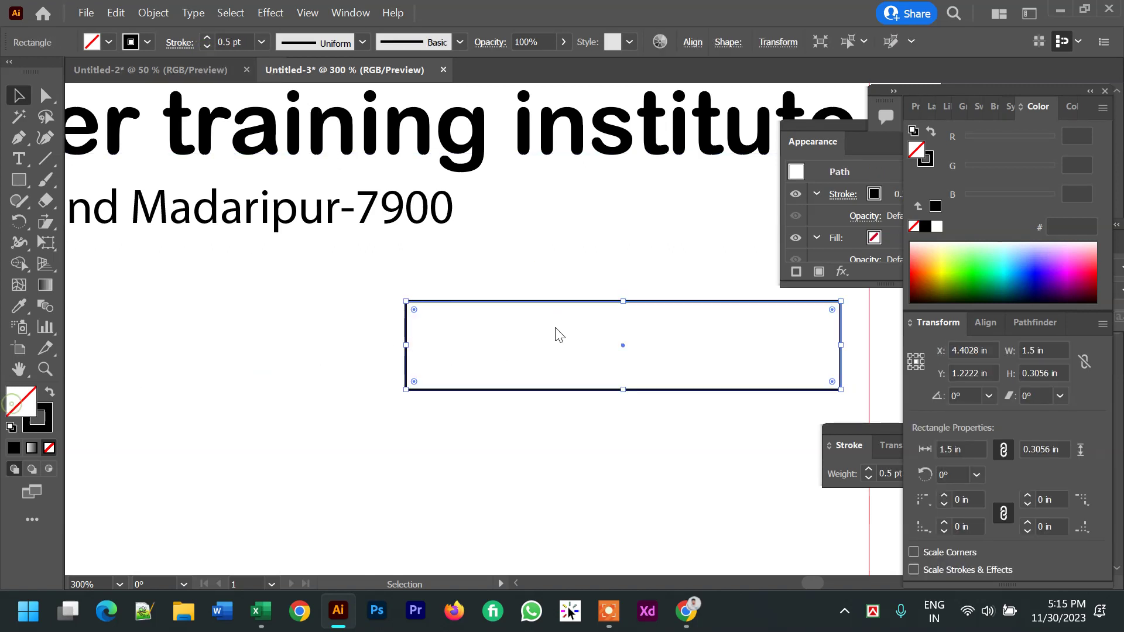
{"action": "mouse_move", "coordinate": [715, 319]}
{"action": "left_mouse_down"}
{"action": "mouse_move", "coordinate": [688, 321]}
{"action": "mouse_move", "coordinate": [659, 293]}
{"action": "left_mouse_up"}
{"action": "key", "text": "Return"}
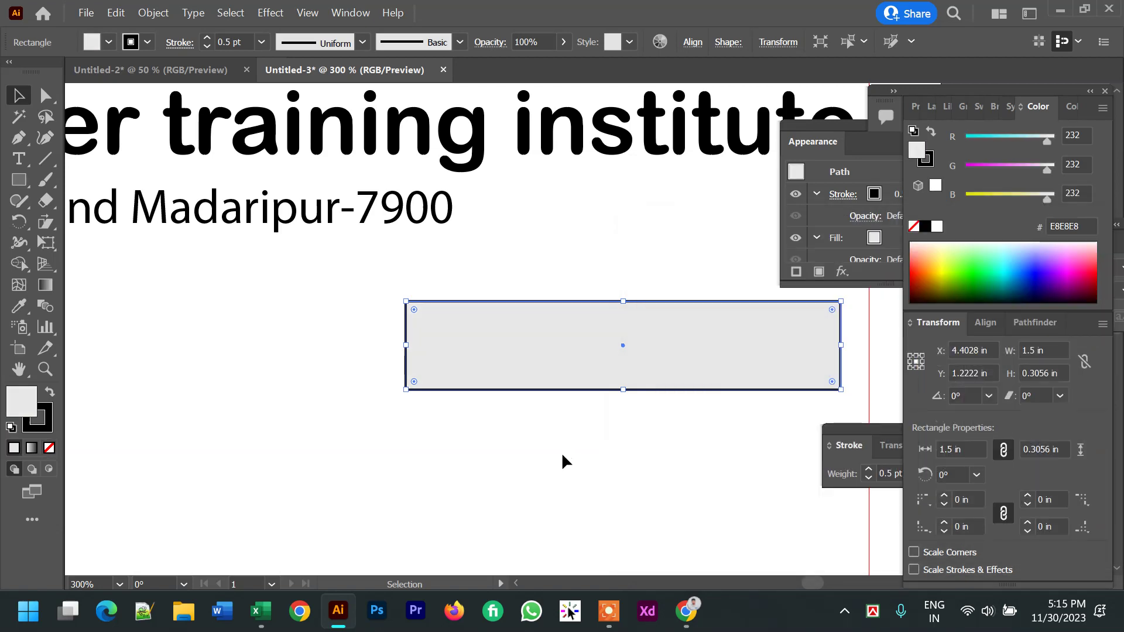
Draw a vertical divider line about 0.31 in long across the grey box, near its left end
{"action": "left_click", "coordinate": [561, 452]}
{"action": "left_click_drag", "start_coordinate": [717, 431], "coordinate": [487, 397]}
{"action": "left_click", "coordinate": [45, 159]}
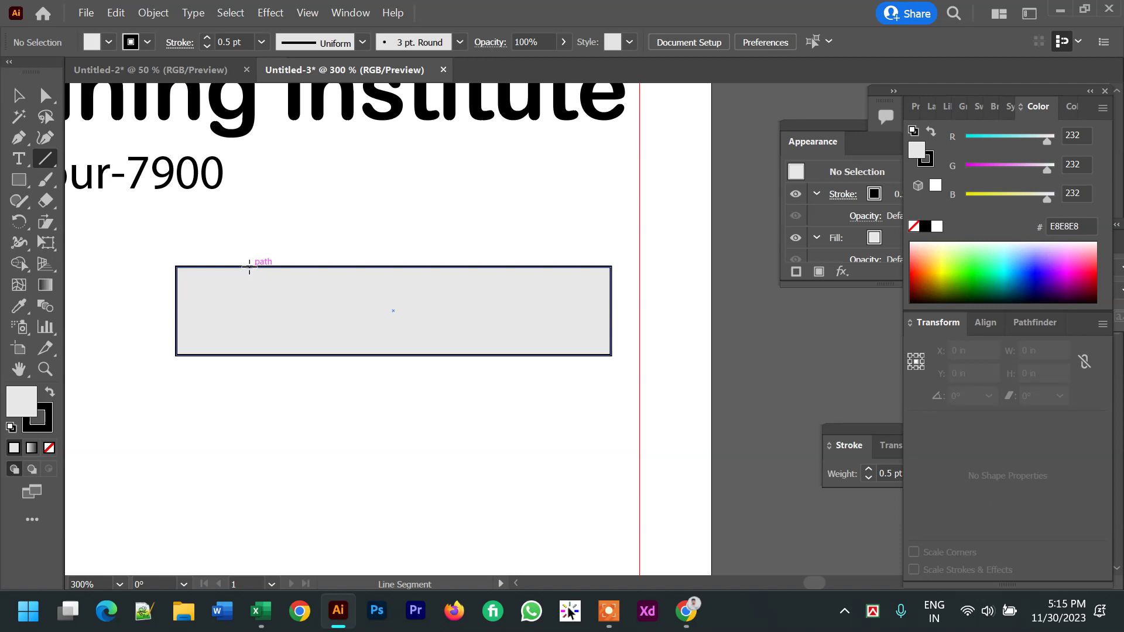
{"action": "left_click_drag", "start_coordinate": [249, 266], "coordinate": [251, 355]}
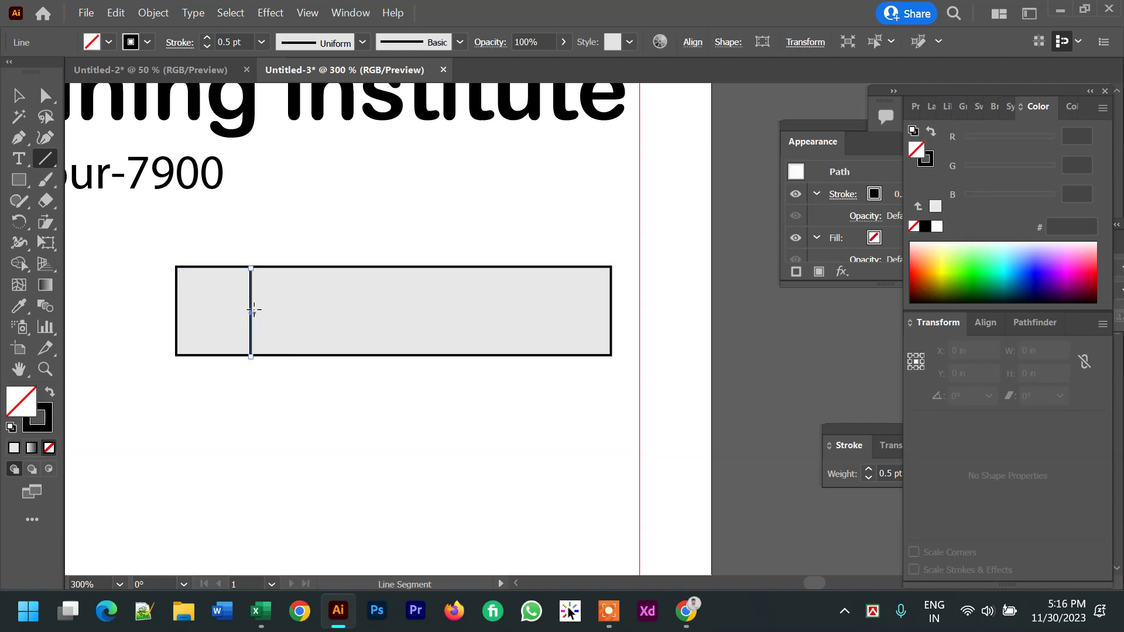
{"action": "key", "text": "v"}
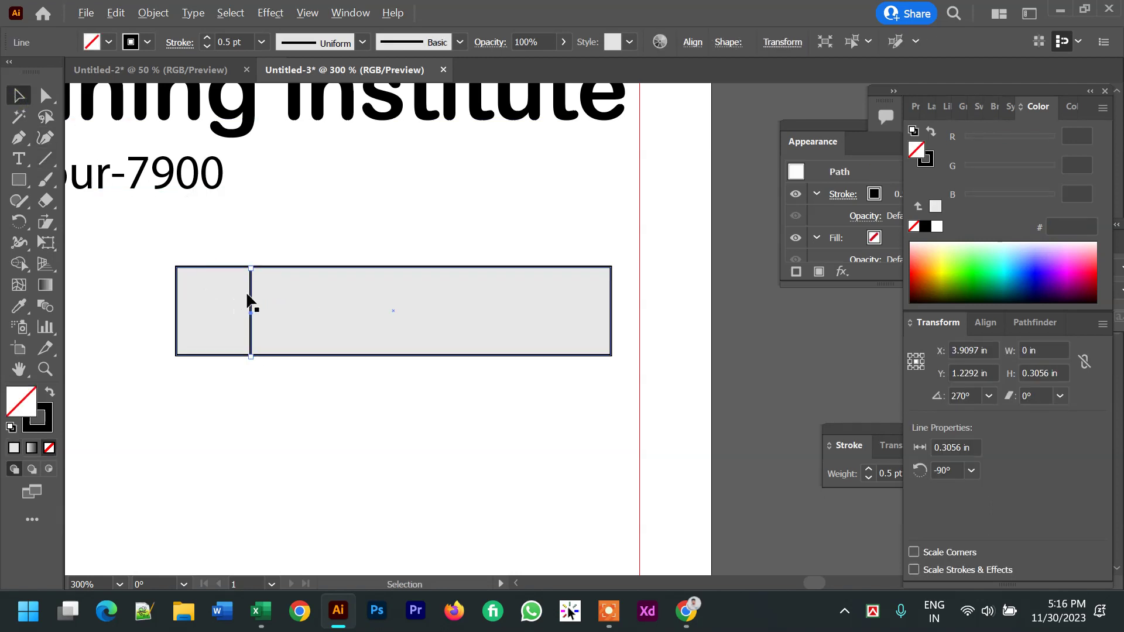
Lengthen the divider line to about 0.36 in so it overhangs the grey box at both ends
{"action": "left_click_drag", "start_coordinate": [249, 296], "coordinate": [356, 291]}
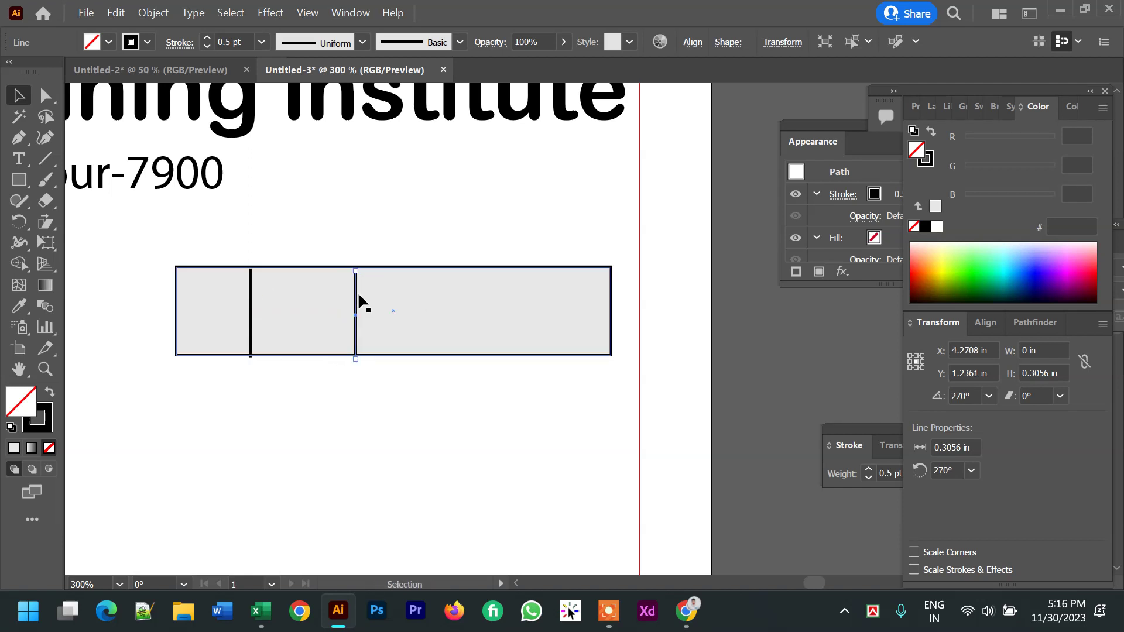
{"action": "key", "text": "Delete"}
{"action": "left_click", "coordinate": [252, 309]}
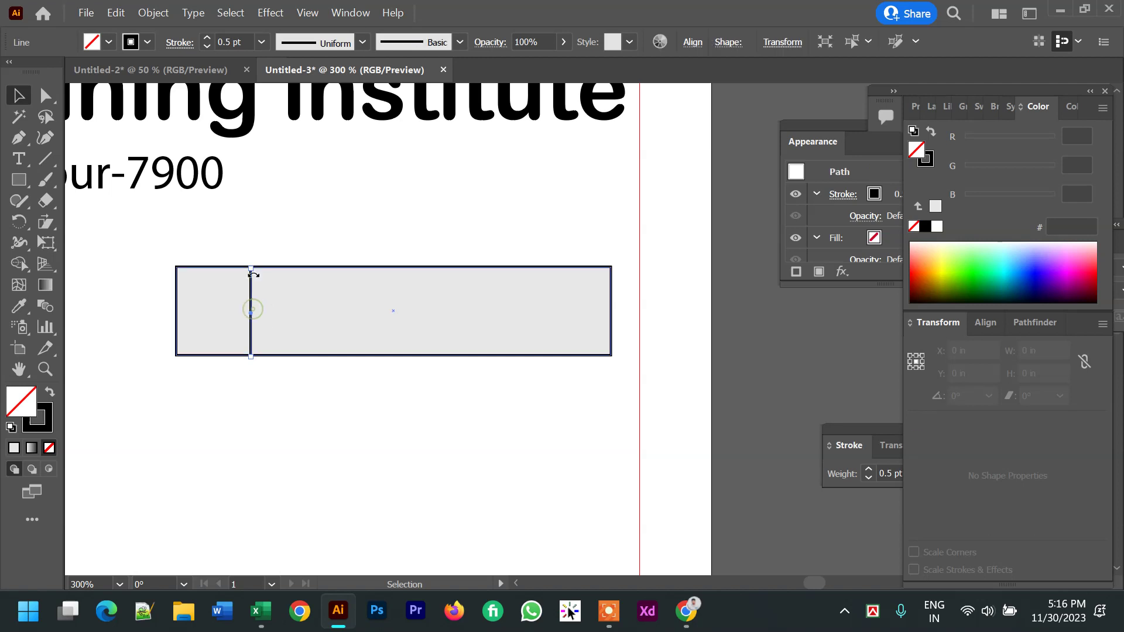
{"action": "left_click_drag", "start_coordinate": [251, 267], "coordinate": [251, 260]}
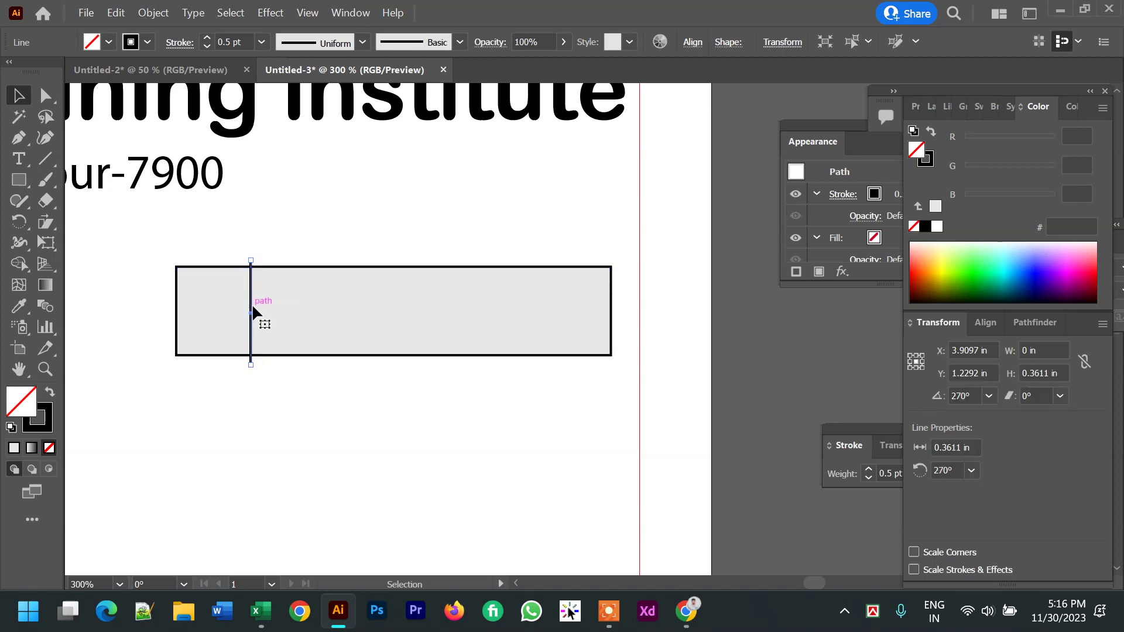
Copy the divider line to the middle of the grey box and repeat the copy once at the same spacing
{"action": "left_click_drag", "start_coordinate": [251, 312], "coordinate": [427, 313]}
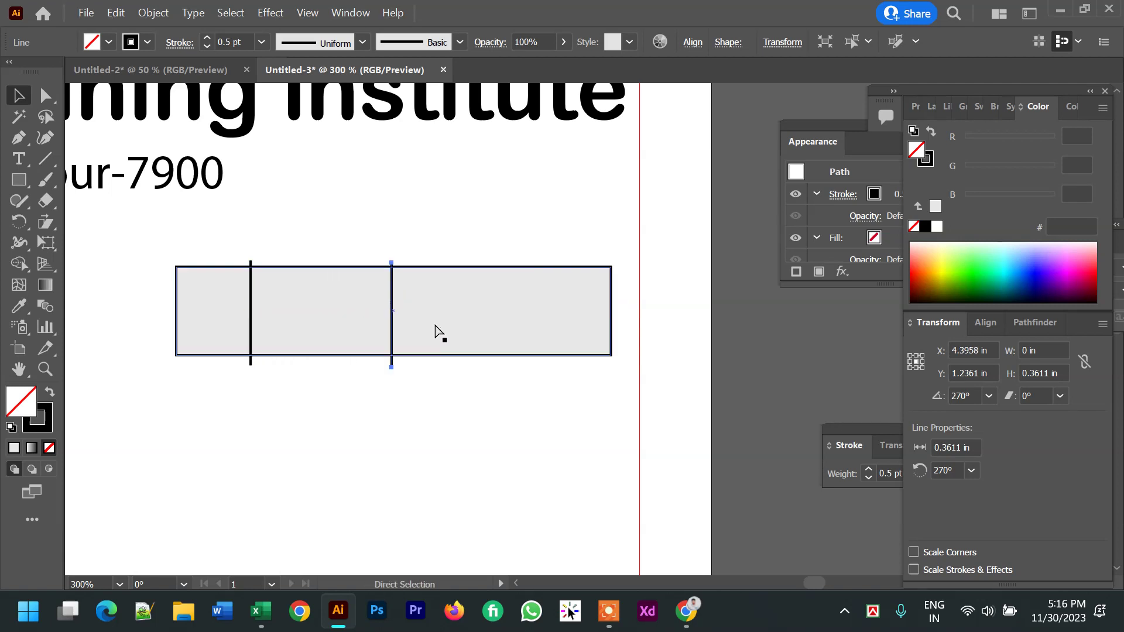
{"action": "key", "text": "ctrl+d"}
{"action": "left_click", "coordinate": [730, 311]}
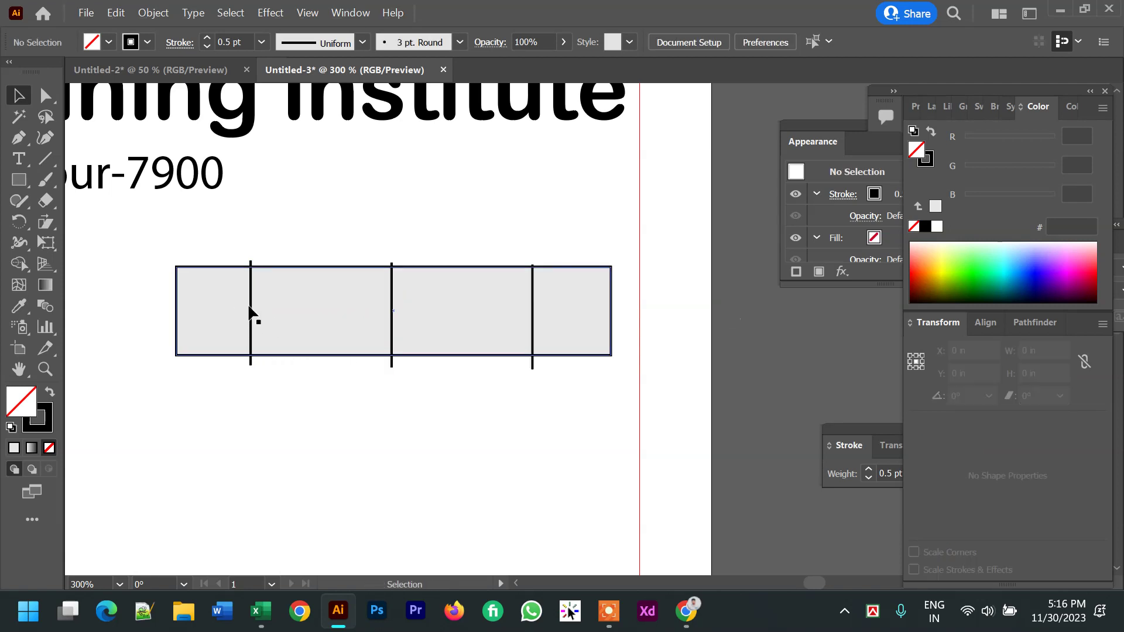
Nudge the leftmost divider line slightly to the right inside the grey box
{"action": "left_click", "coordinate": [251, 317]}
{"action": "key", "text": "Right"}
{"action": "key", "text": "Right"}
{"action": "key", "text": "Right"}
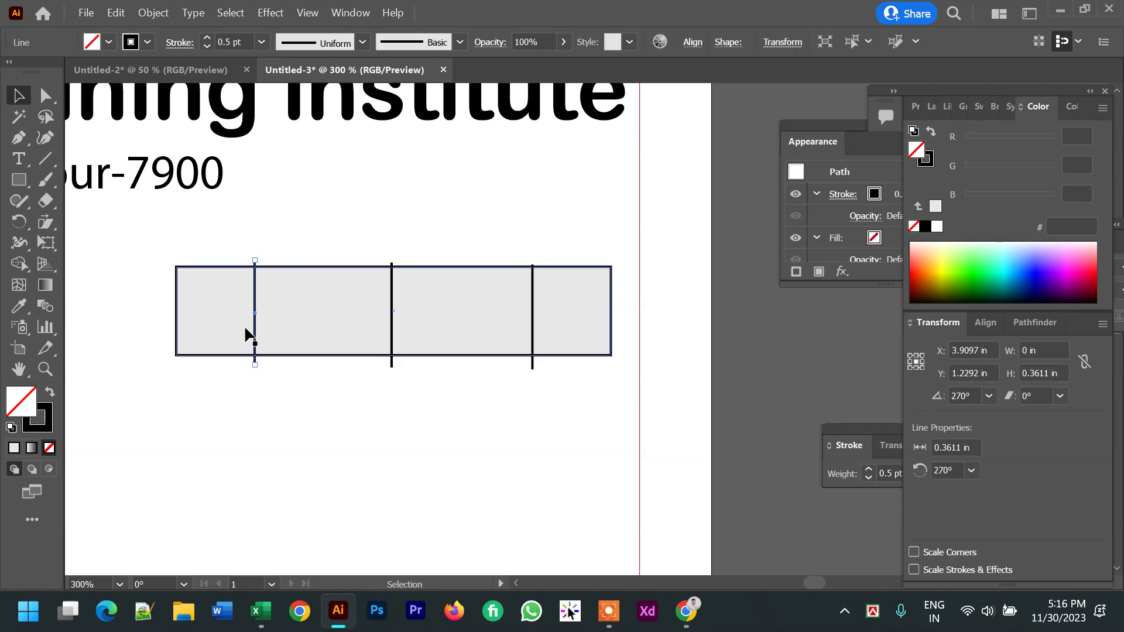
{"action": "scroll", "coordinate": [240, 375], "scroll_direction": "down", "scroll_amount": 3}
{"action": "scroll", "coordinate": [265, 344], "scroll_direction": "up", "scroll_amount": 2}
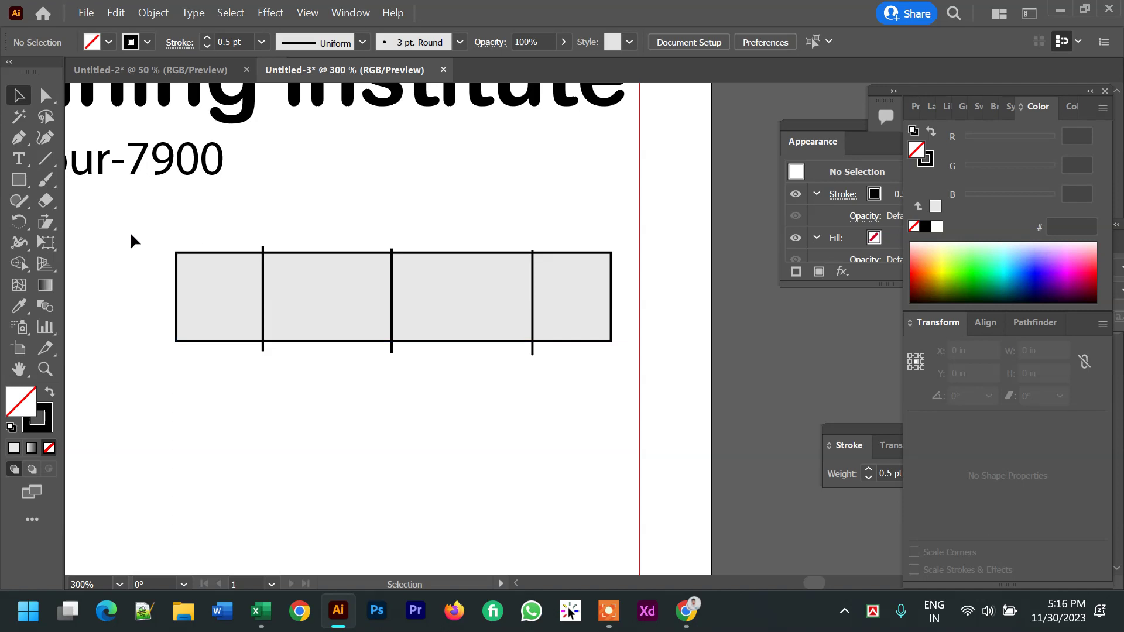
Trim the divider ends that overhang the grey box's upper and lower edges with the Shape Builder
{"action": "left_click_drag", "start_coordinate": [131, 240], "coordinate": [617, 418]}
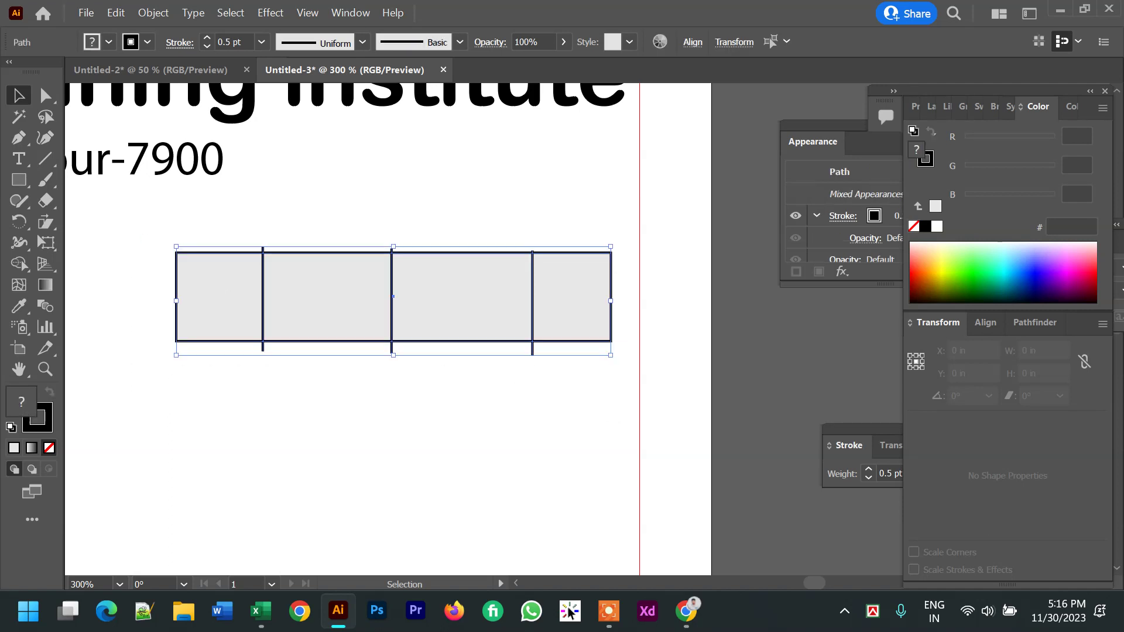
{"action": "left_click", "coordinate": [20, 265]}
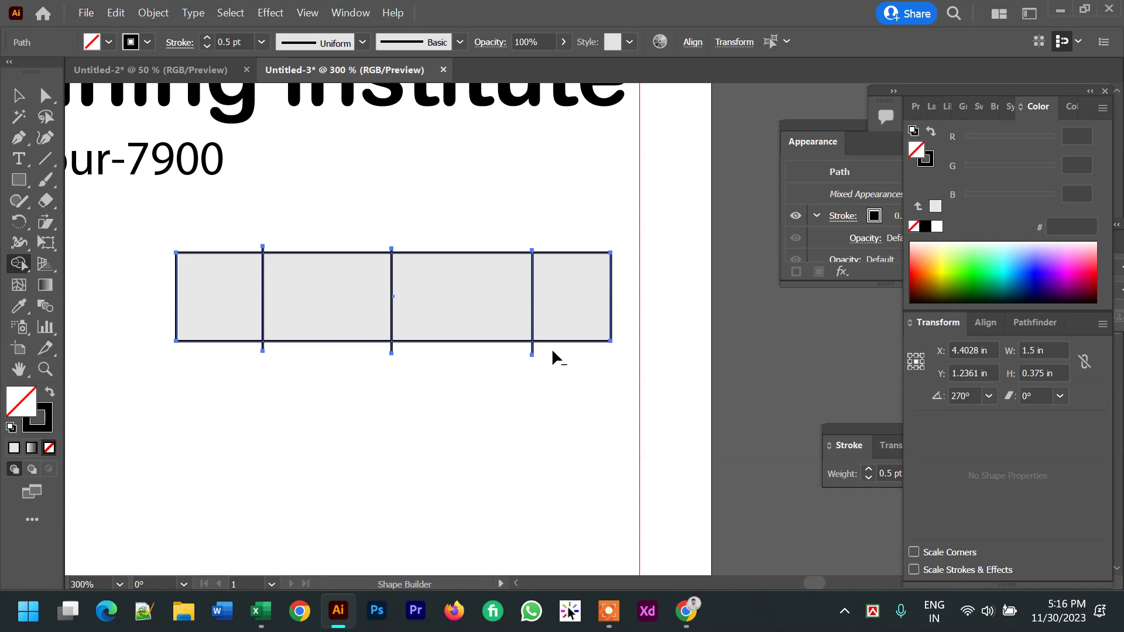
{"action": "left_click_drag", "start_coordinate": [453, 348], "coordinate": [332, 348]}
{"action": "left_click_drag", "start_coordinate": [255, 354], "coordinate": [253, 351]}
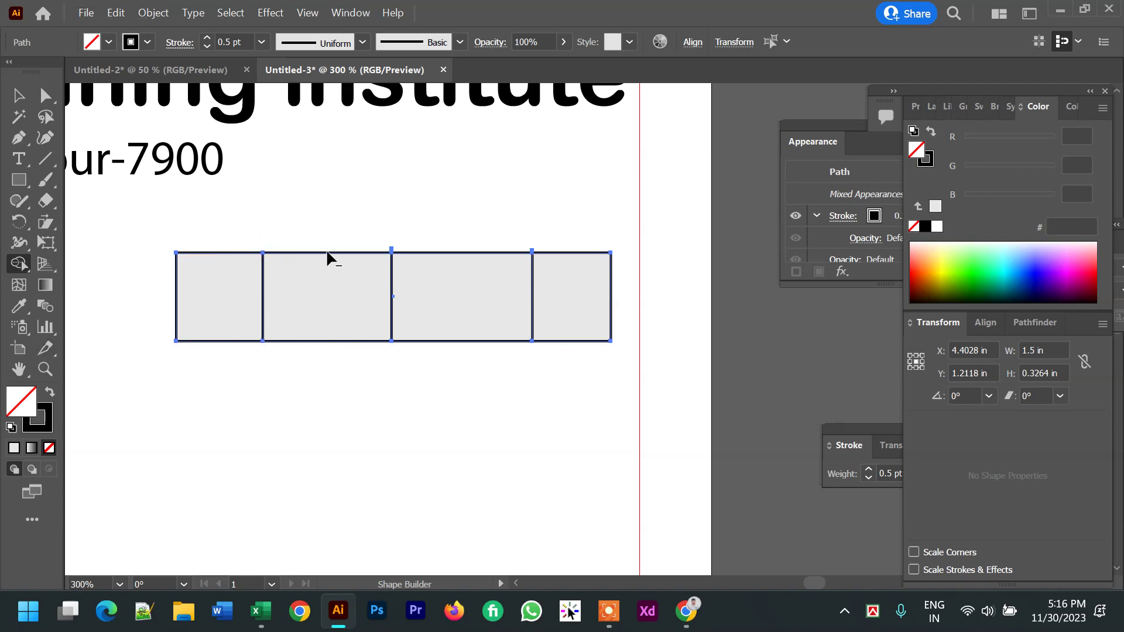
{"action": "left_click_drag", "start_coordinate": [328, 257], "coordinate": [408, 250]}
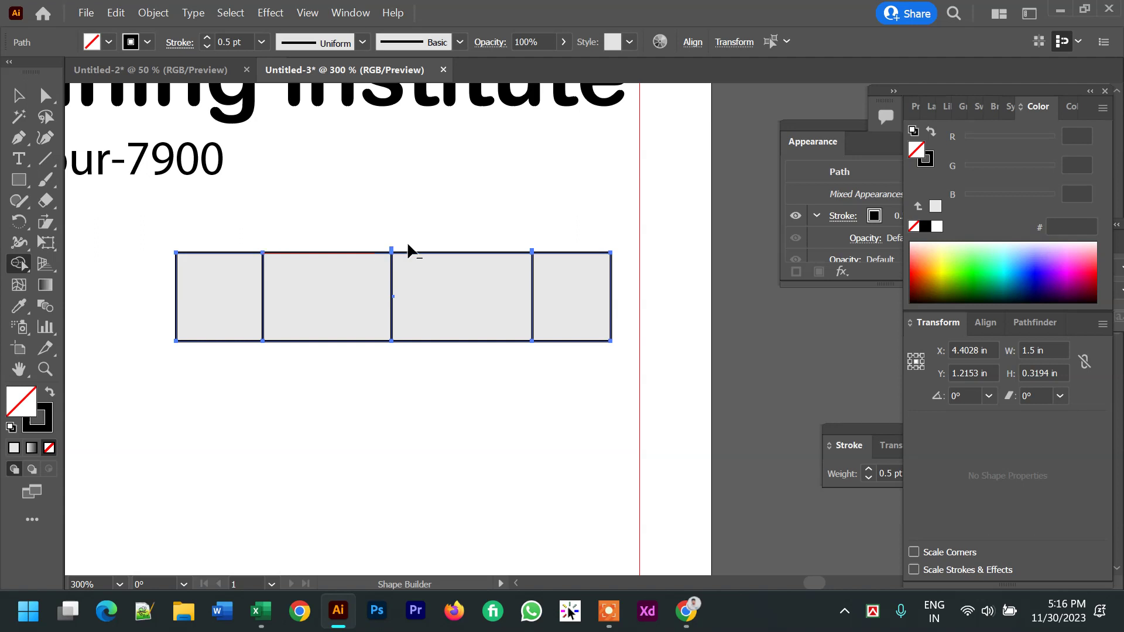
{"action": "left_click", "coordinate": [531, 253], "text": "alt"}
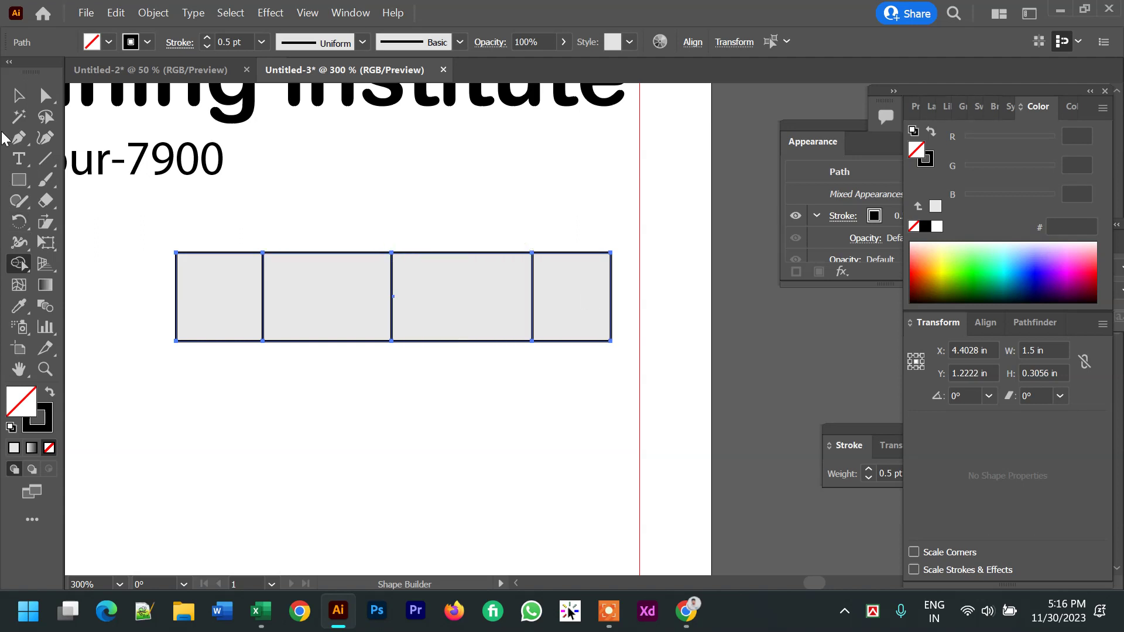
{"action": "left_click", "coordinate": [20, 96]}
{"action": "left_click", "coordinate": [253, 420]}
Draw a horizontal line 5 in long between the side margin guides, just below the invoice number and grey box
{"action": "left_click", "coordinate": [546, 376], "text": "ctrl+alt"}
{"action": "left_click", "coordinate": [545, 377], "text": "ctrl+alt"}
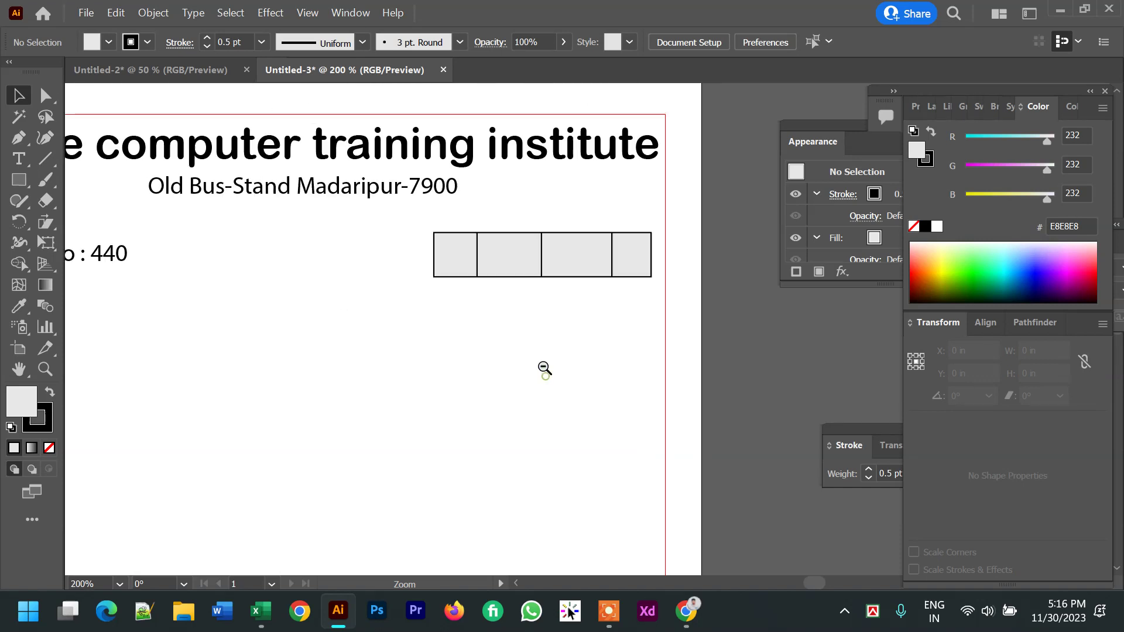
{"action": "left_click", "coordinate": [544, 369], "text": "ctrl+alt"}
{"action": "left_click_drag", "start_coordinate": [582, 374], "coordinate": [462, 321]}
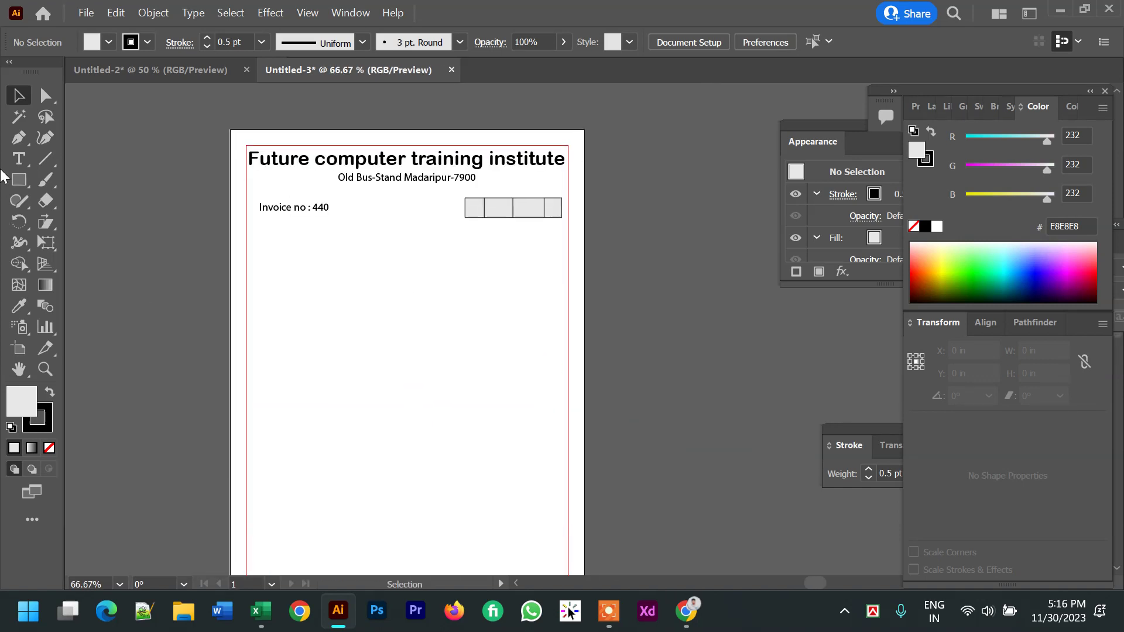
{"action": "left_click", "coordinate": [45, 158]}
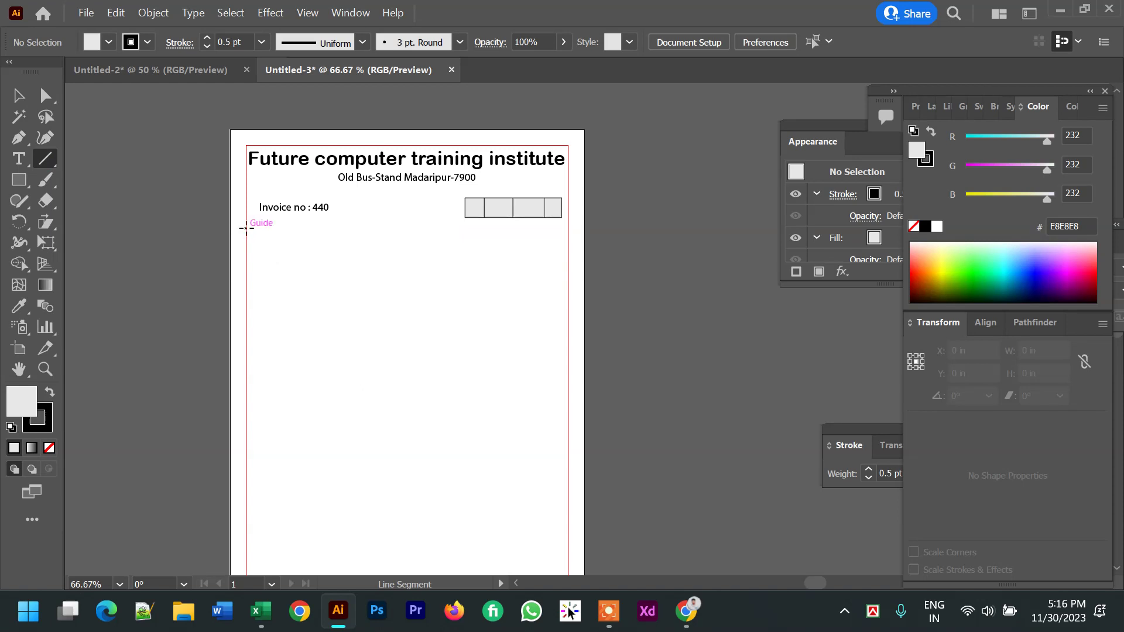
{"action": "left_click_drag", "start_coordinate": [246, 228], "coordinate": [569, 236]}
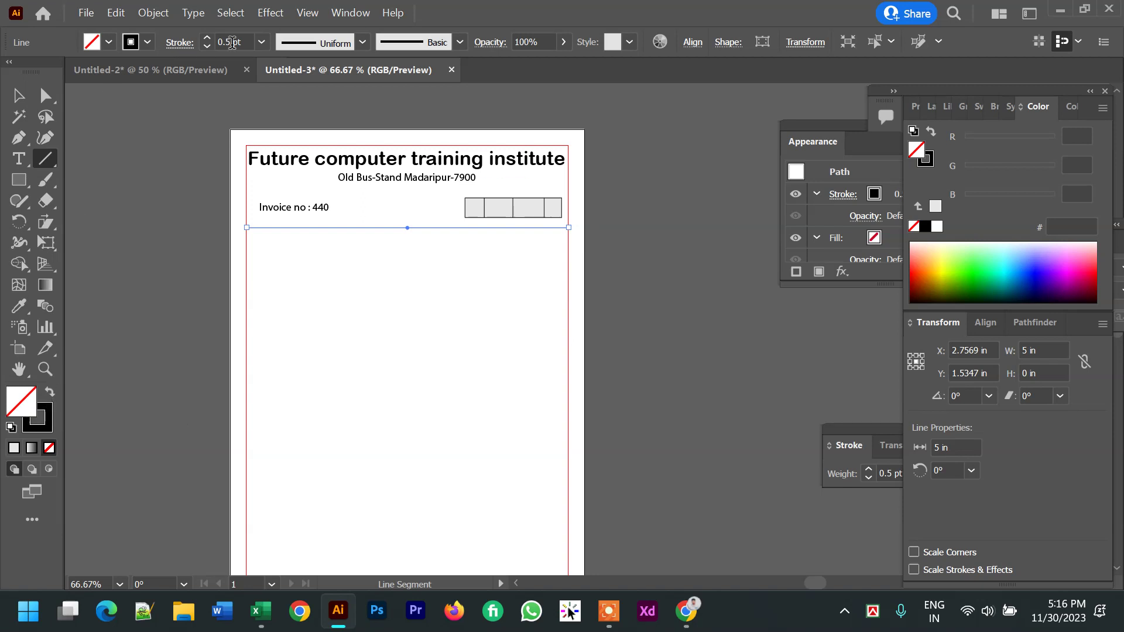
Set the horizontal line's stroke weight to 4 pt and deselect it
{"action": "left_click", "coordinate": [207, 37]}
{"action": "left_click", "coordinate": [206, 37]}
{"action": "left_click", "coordinate": [207, 37]}
{"action": "left_click", "coordinate": [207, 38]}
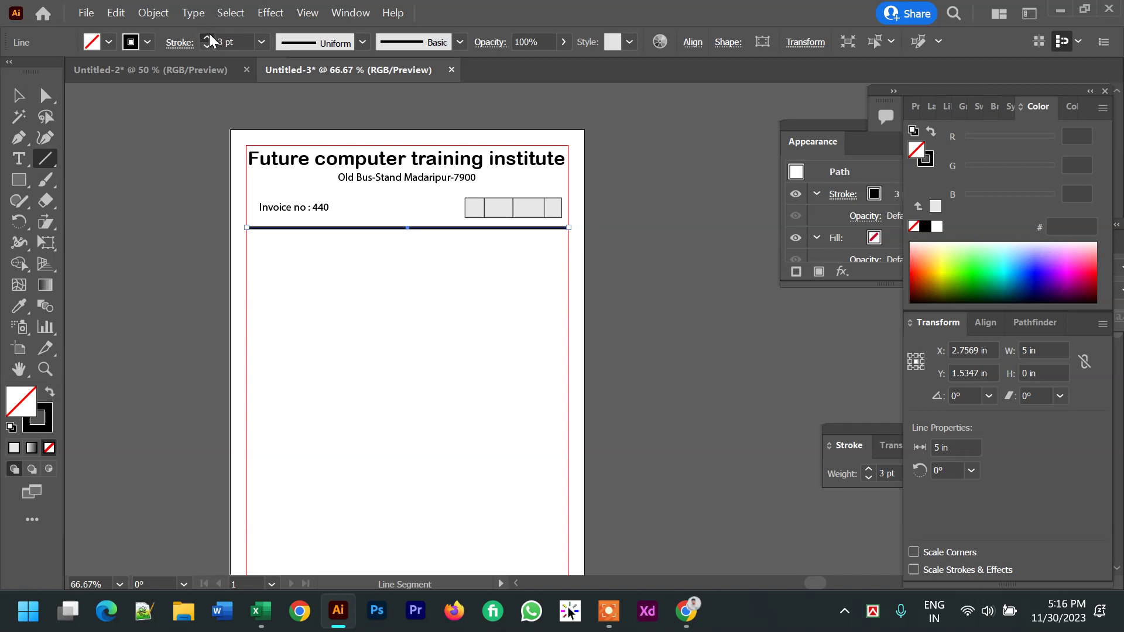
{"action": "left_click", "coordinate": [18, 95]}
{"action": "left_click", "coordinate": [349, 323]}
Examine the header layout and the thick line up close and at page scale
{"action": "scroll", "coordinate": [417, 296], "scroll_direction": "up", "scroll_amount": 1}
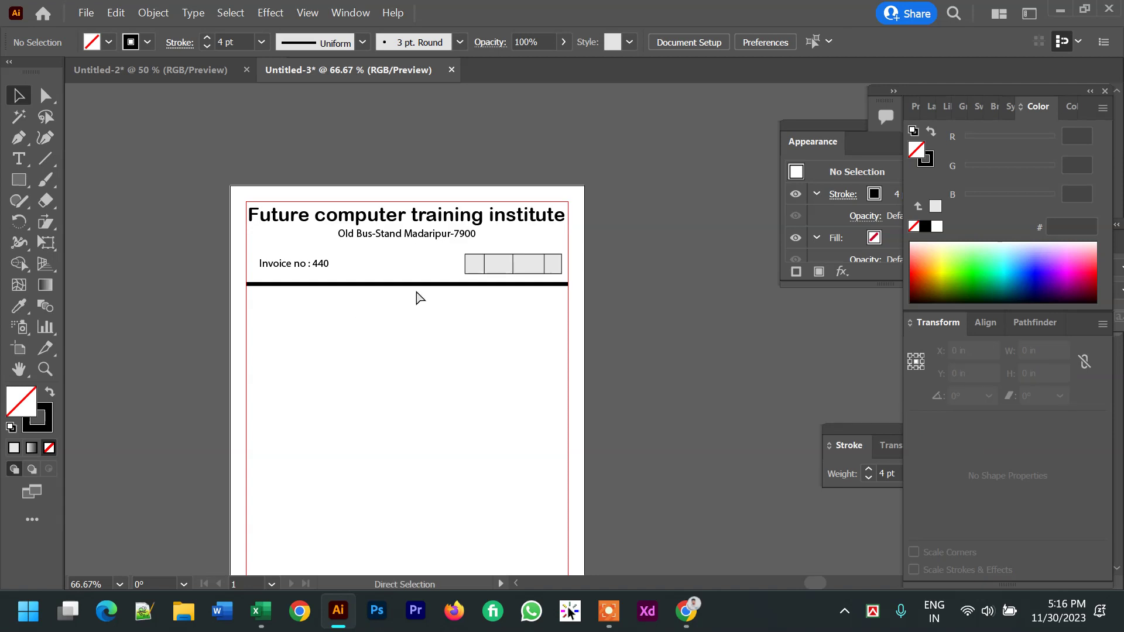
{"action": "left_click", "coordinate": [434, 284], "text": "ctrl"}
{"action": "left_click_drag", "start_coordinate": [627, 384], "coordinate": [468, 252]}
{"action": "scroll", "coordinate": [457, 227], "scroll_direction": "up", "scroll_amount": 1}
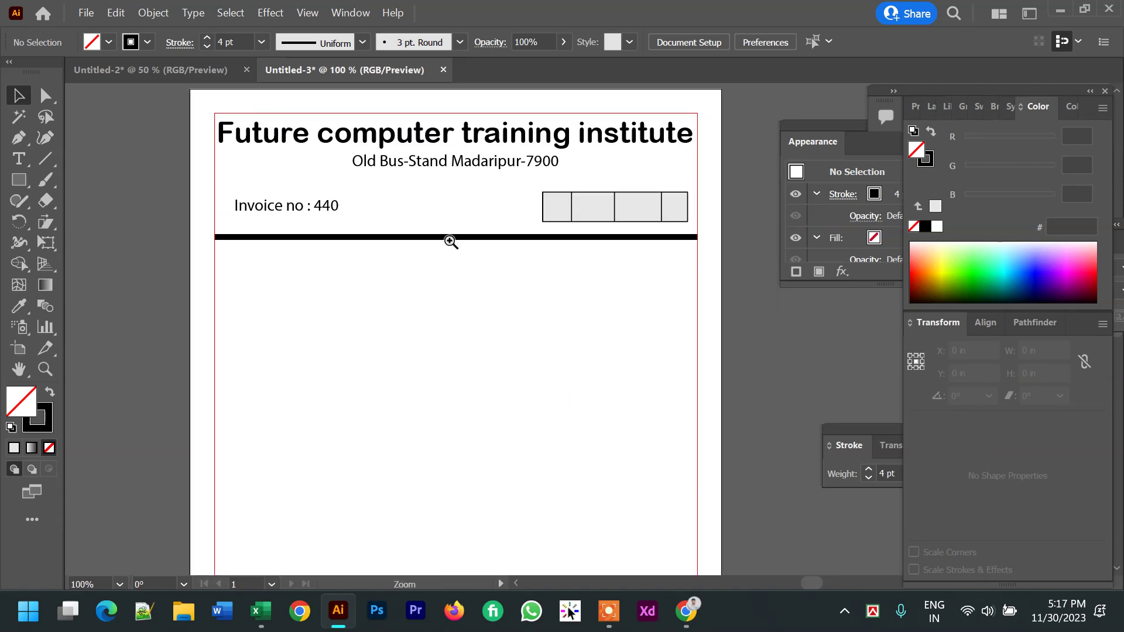
{"action": "left_click", "coordinate": [472, 282], "text": "ctrl"}
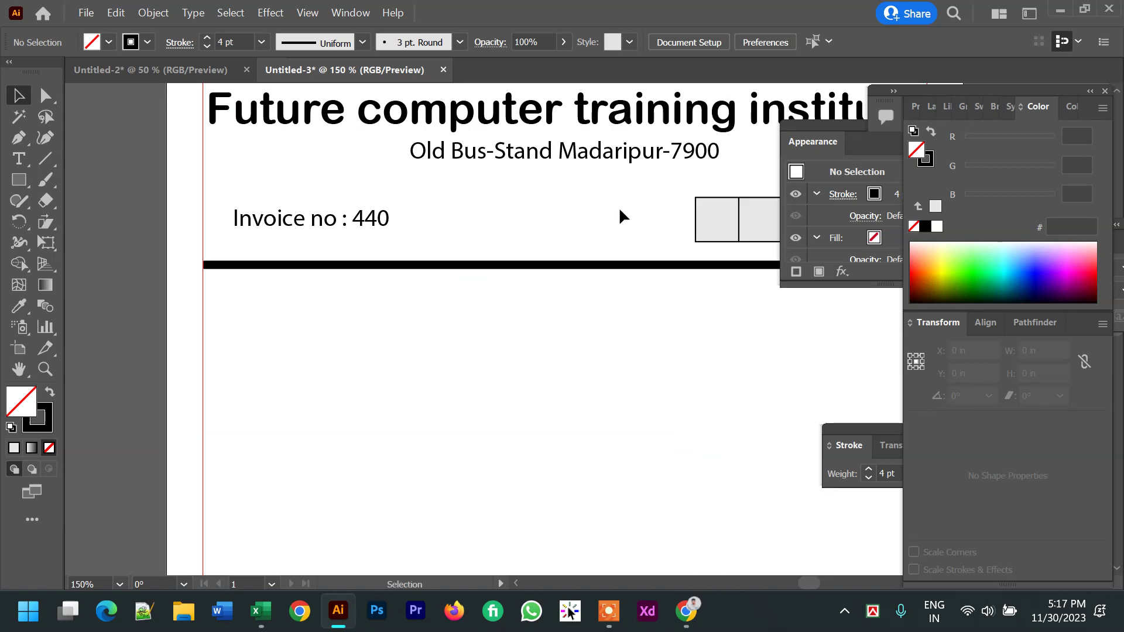
{"action": "left_click", "coordinate": [570, 326], "text": "ctrl+alt"}
{"action": "left_click", "coordinate": [570, 326], "text": "ctrl+alt"}
{"action": "left_click_drag", "start_coordinate": [597, 367], "coordinate": [375, 209]}
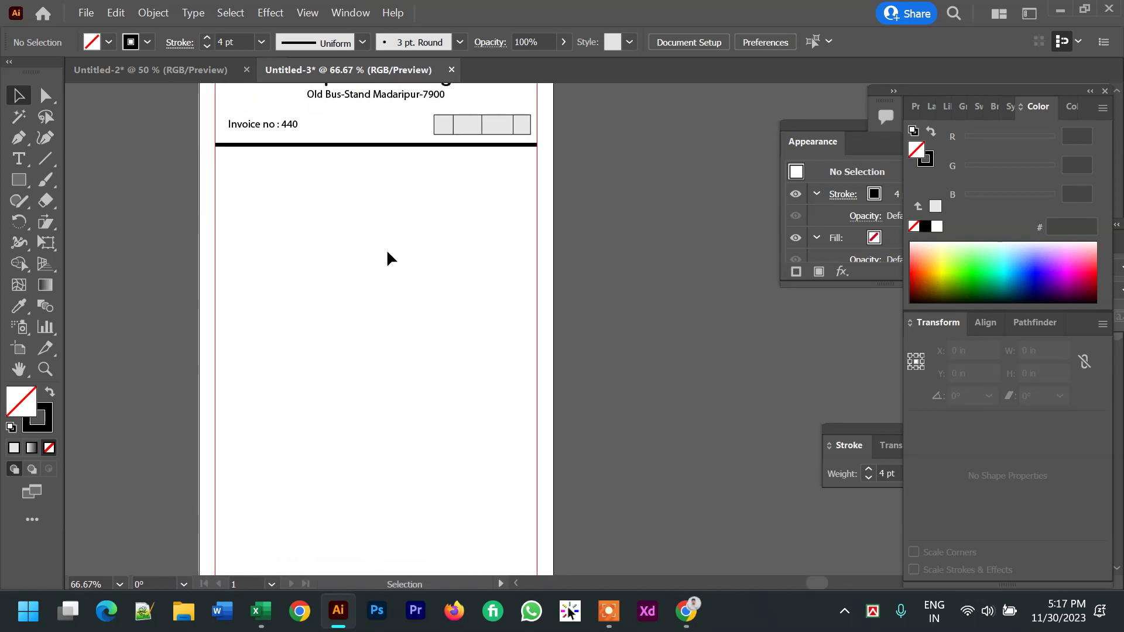
{"action": "scroll", "coordinate": [382, 311], "scroll_direction": "up", "scroll_amount": 2}
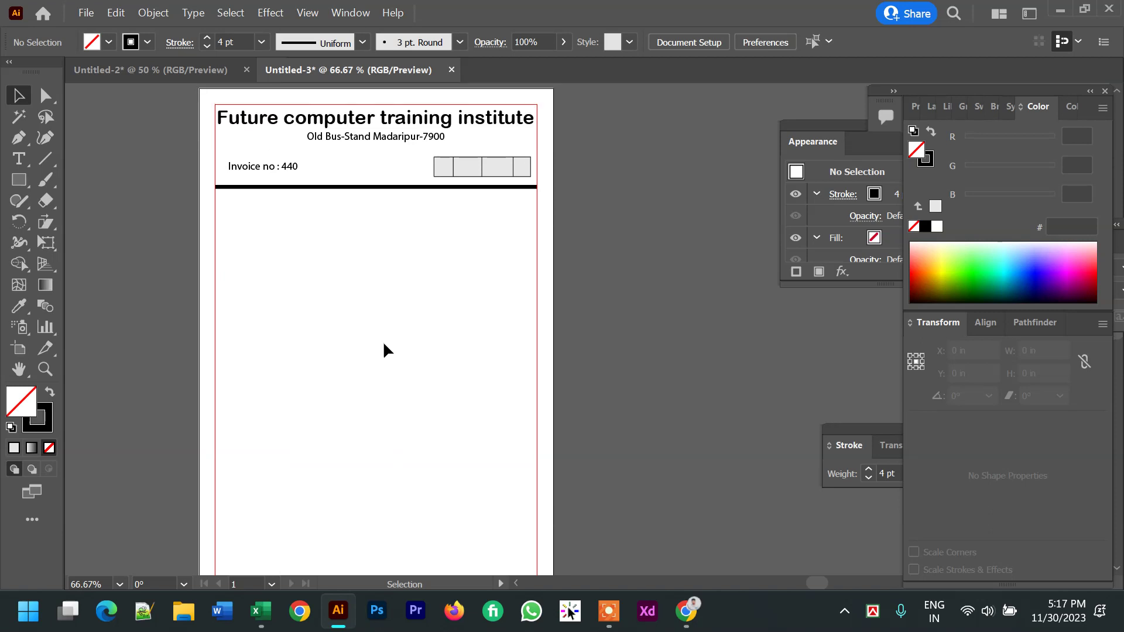
Draw a rectangle about 5 x 0.22 in below the thick line between the margin guides, with a 0.75 pt stroke
{"action": "left_click", "coordinate": [19, 188]}
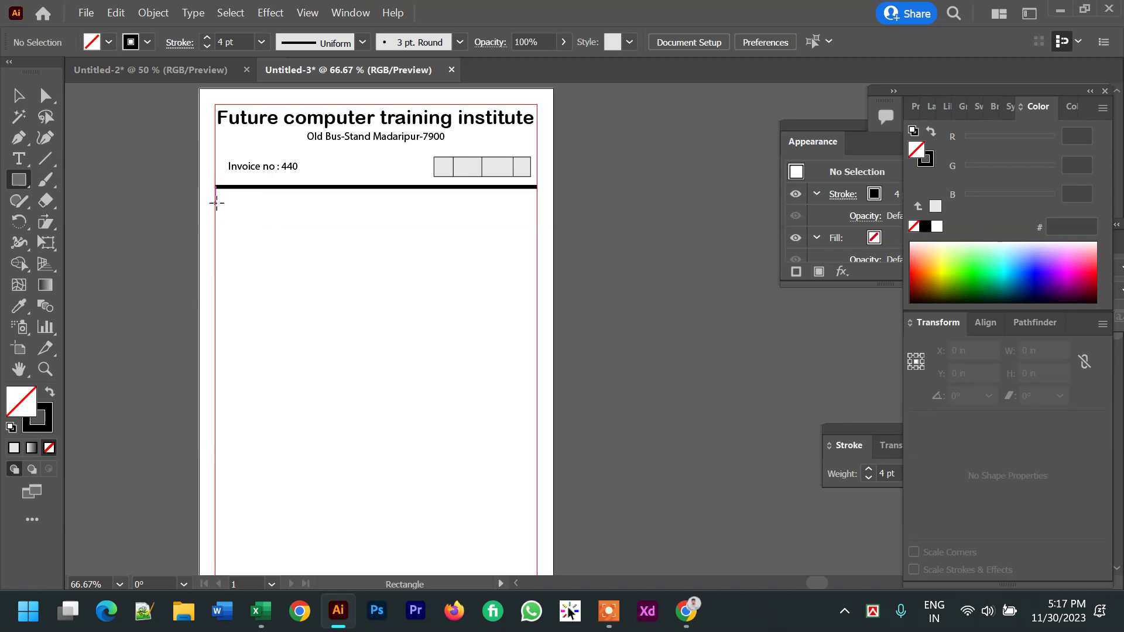
{"action": "left_click_drag", "start_coordinate": [215, 200], "coordinate": [538, 214]}
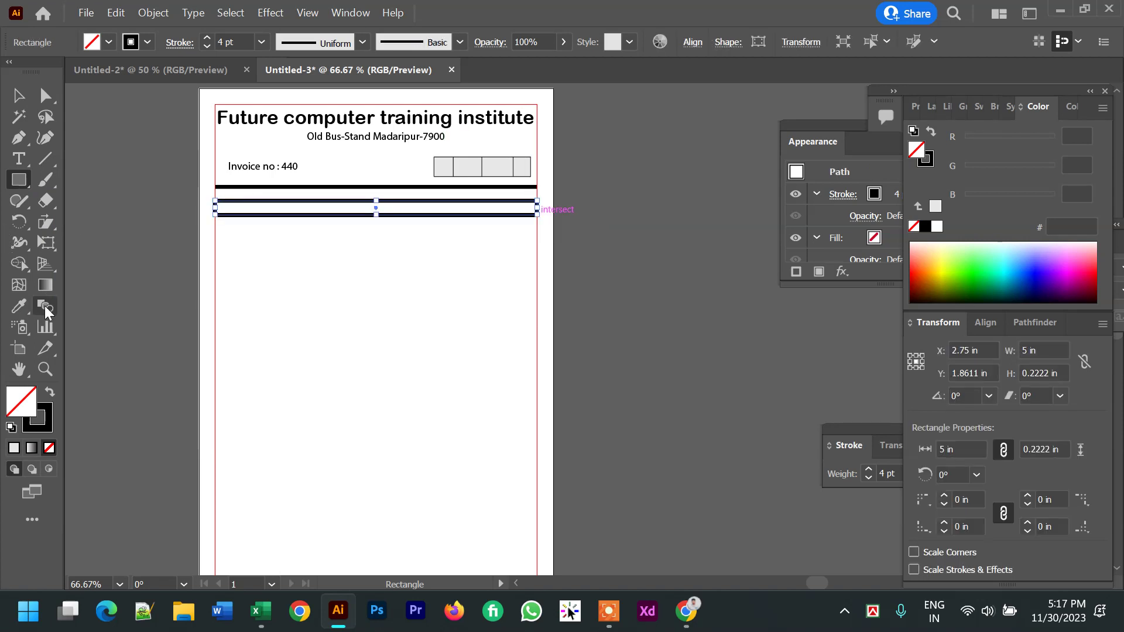
{"action": "left_click", "coordinate": [210, 49]}
{"action": "left_click", "coordinate": [210, 49]}
{"action": "left_click", "coordinate": [211, 50]}
{"action": "left_click", "coordinate": [210, 49]}
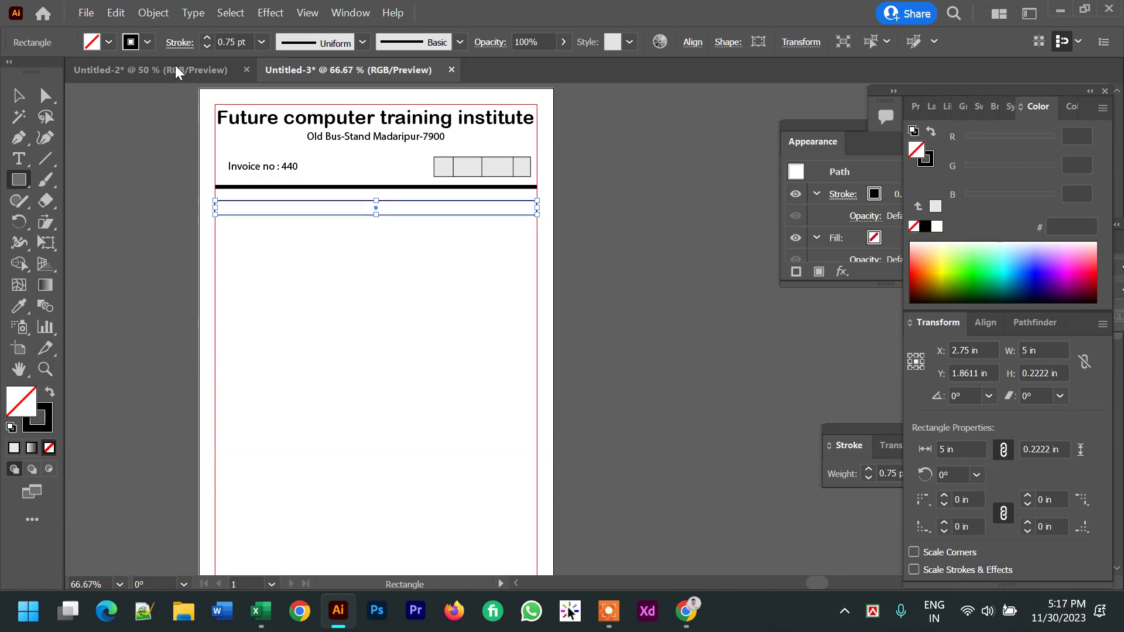
{"action": "left_click", "coordinate": [19, 96]}
{"action": "left_click", "coordinate": [273, 248]}
Add the text "Customer Name :" and place it inside the left end of the outlined rectangle
{"action": "left_click", "coordinate": [308, 223]}
{"action": "left_click", "coordinate": [604, 358]}
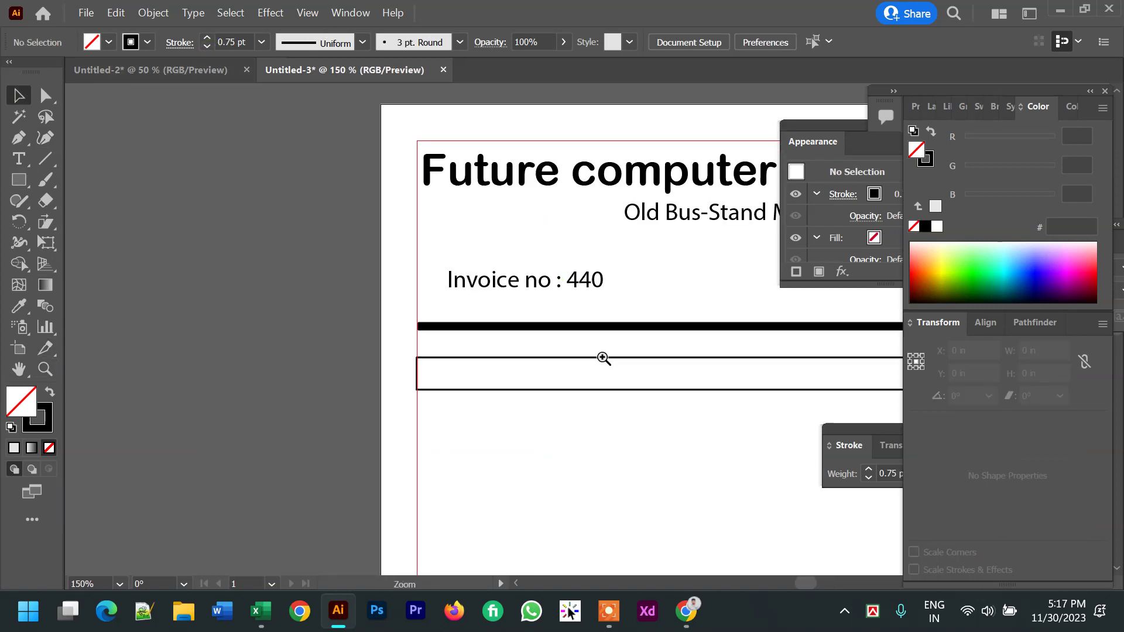
{"action": "left_click", "coordinate": [603, 358]}
{"action": "key", "text": "t"}
{"action": "left_click", "coordinate": [417, 340]}
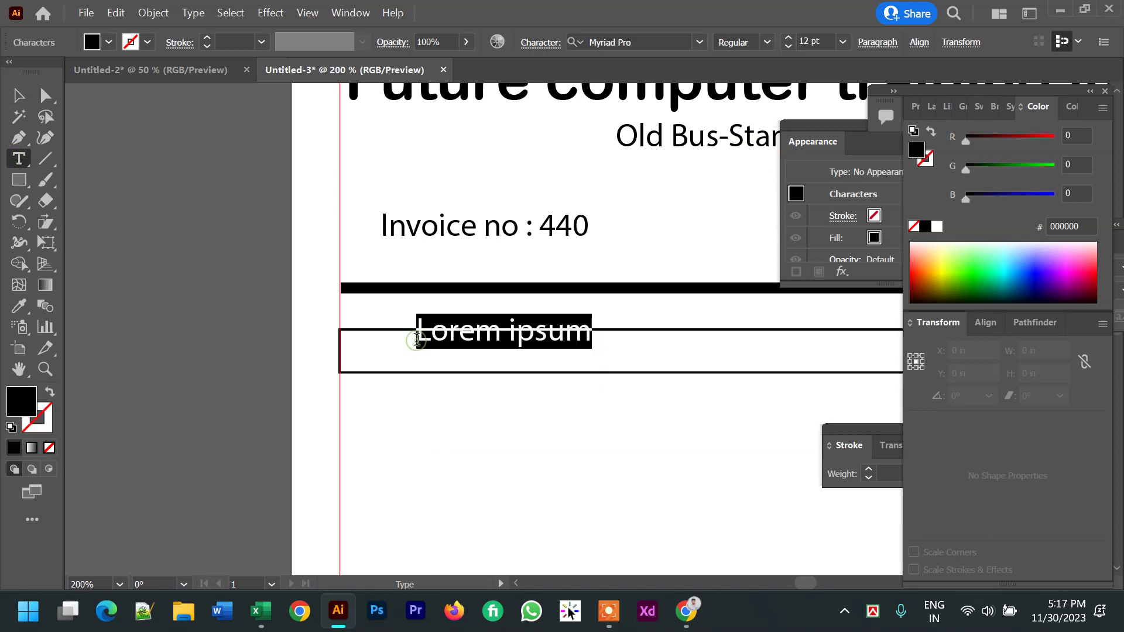
{"action": "type", "text": "Cous"}
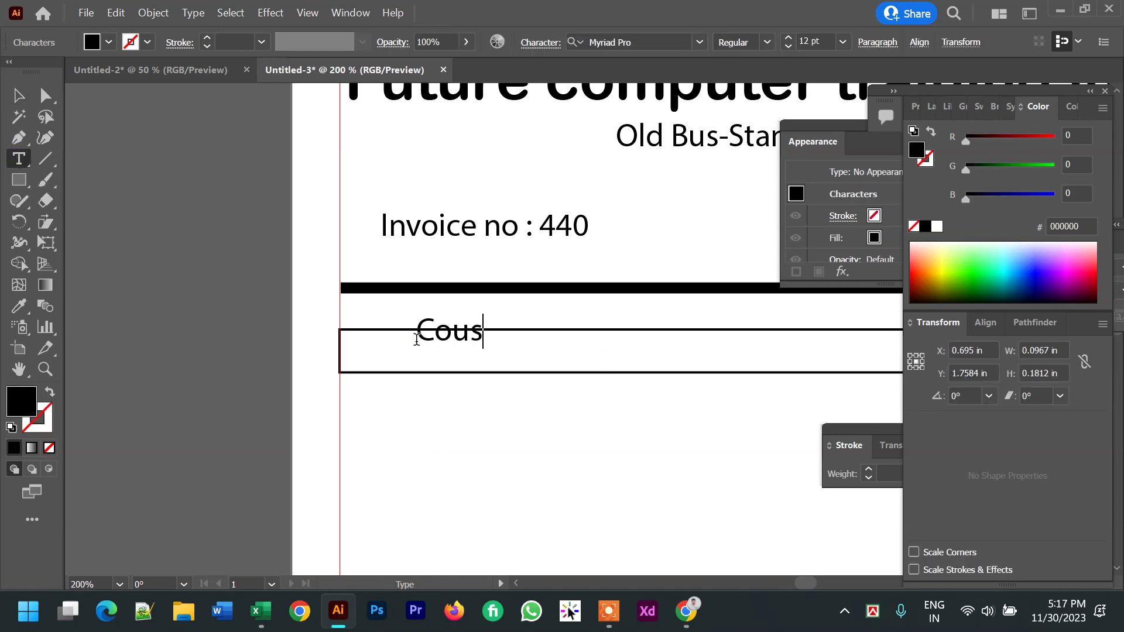
{"action": "type", "text": "tomar"}
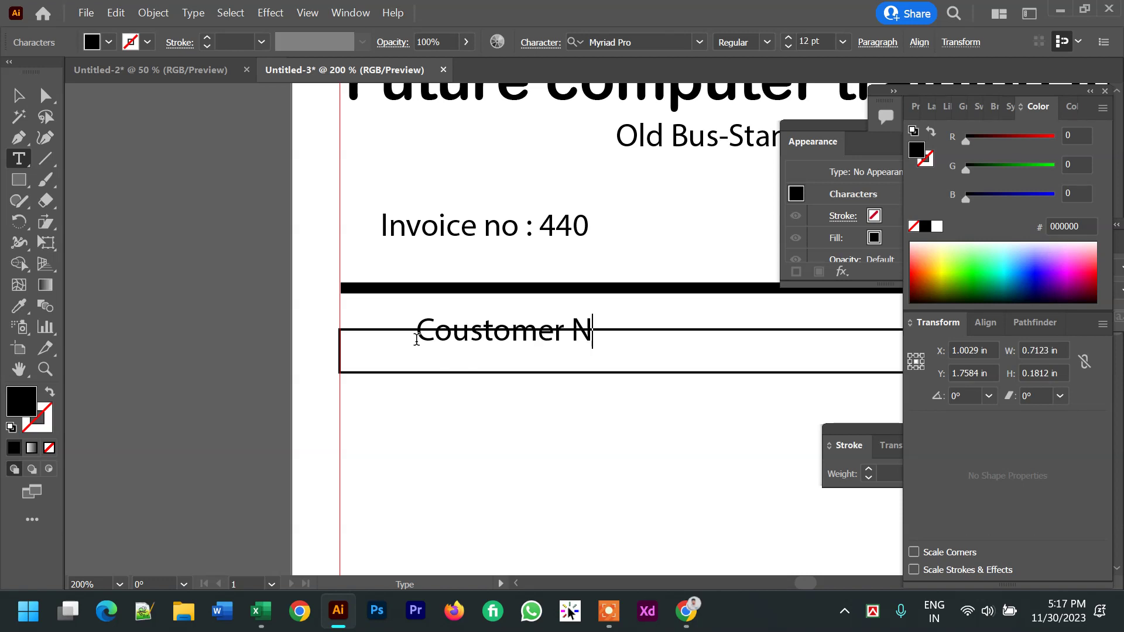
{"action": "key", "text": "BackSpace"}
{"action": "type", "text": "ame :"}
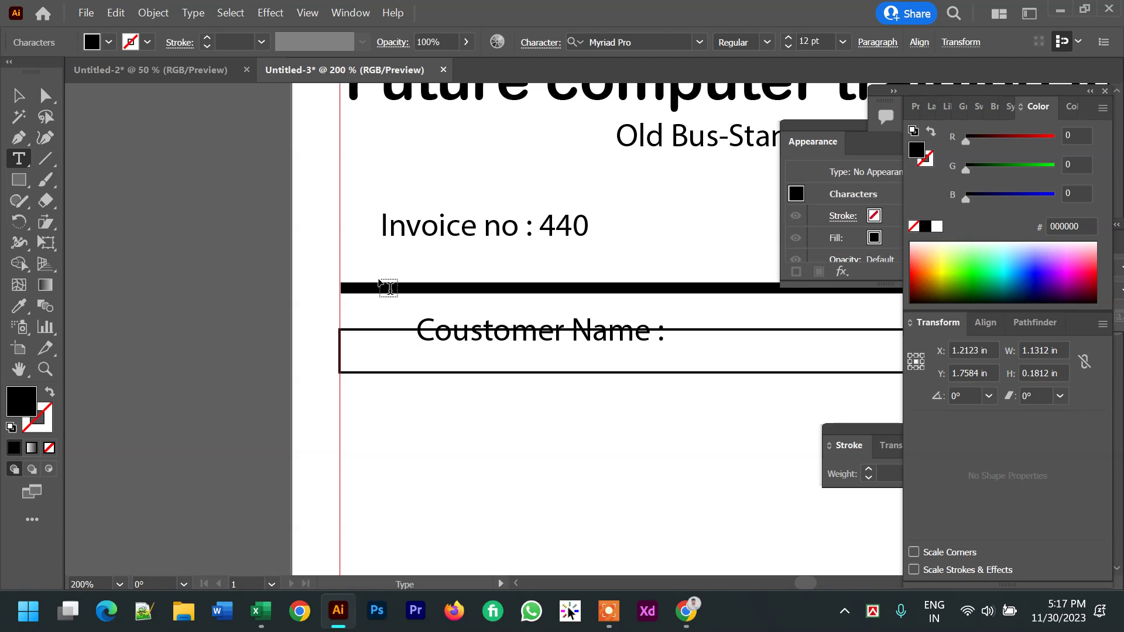
{"action": "key", "text": "BackSpace"}
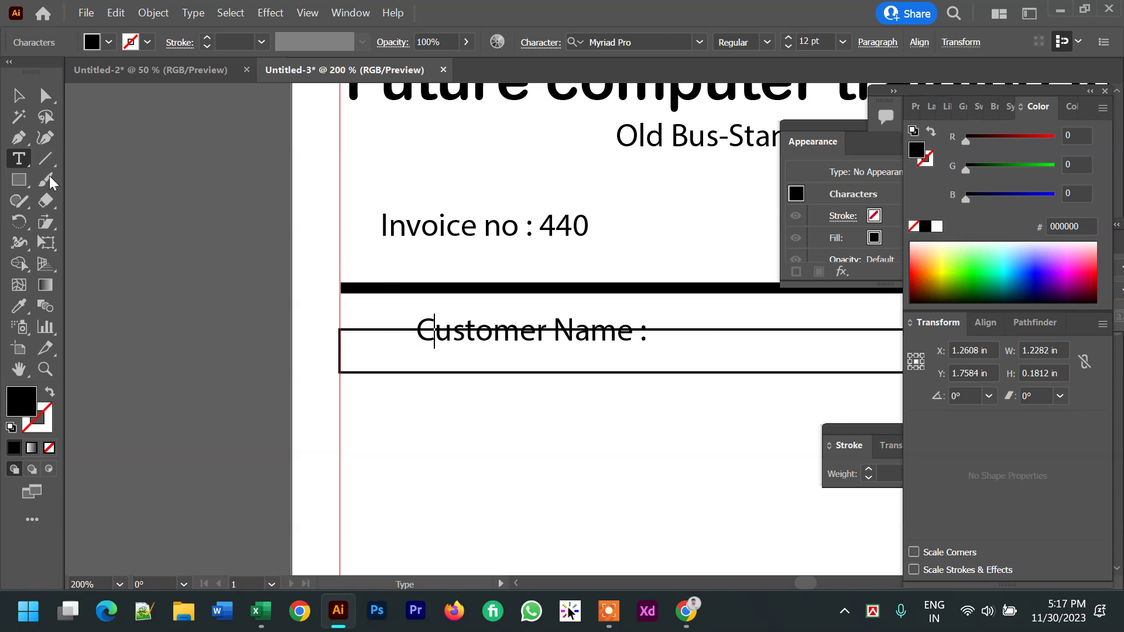
{"action": "left_click", "coordinate": [18, 95]}
{"action": "left_click_drag", "start_coordinate": [528, 342], "coordinate": [462, 360]}
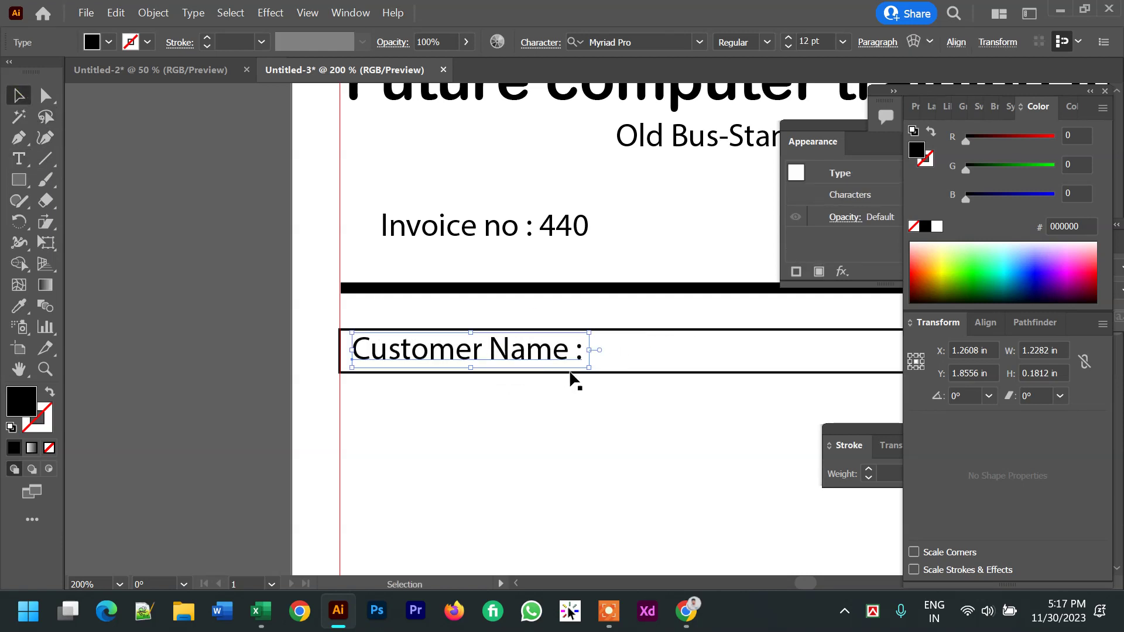
Scale the "Customer Name :" text down to about 8 pt and position it inside the outlined row
{"action": "left_click_drag", "start_coordinate": [590, 367], "coordinate": [572, 364]}
{"action": "left_click_drag", "start_coordinate": [488, 356], "coordinate": [450, 353]}
{"action": "left_click", "coordinate": [522, 423]}
{"action": "key", "text": "ctrl+minus"}
{"action": "key", "text": "ctrl+minus"}
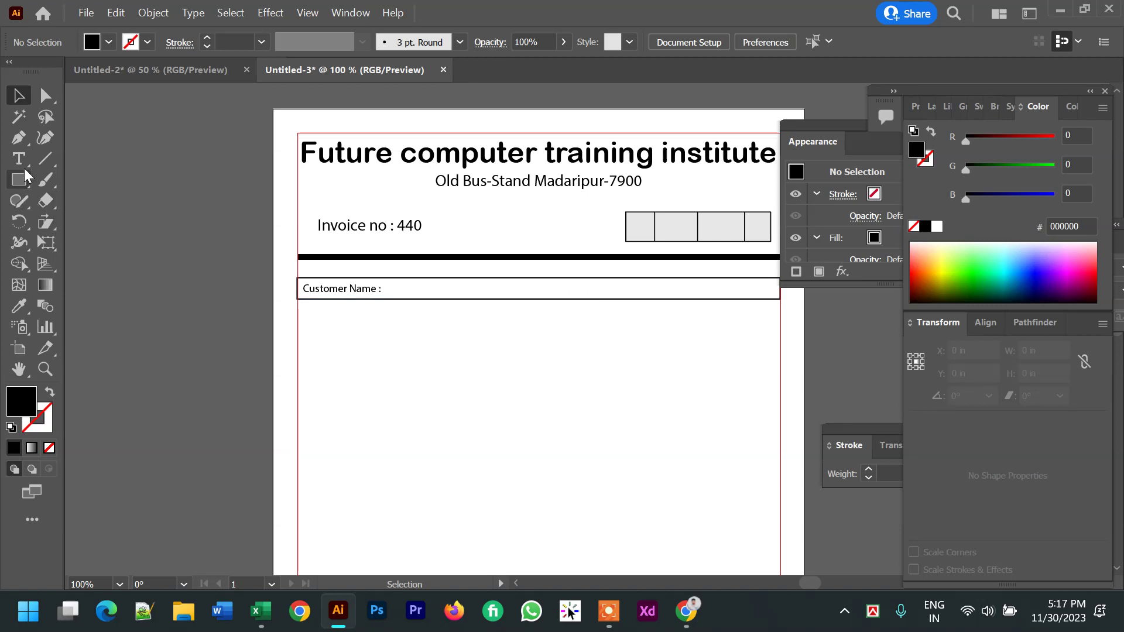
Try to duplicate the Customer Name row directly beneath the original, and delete the copied rectangle and text
{"action": "left_click_drag", "start_coordinate": [408, 268], "coordinate": [353, 323]}
{"action": "left_click", "coordinate": [428, 386]}
{"action": "key", "text": "ctrl+space"}
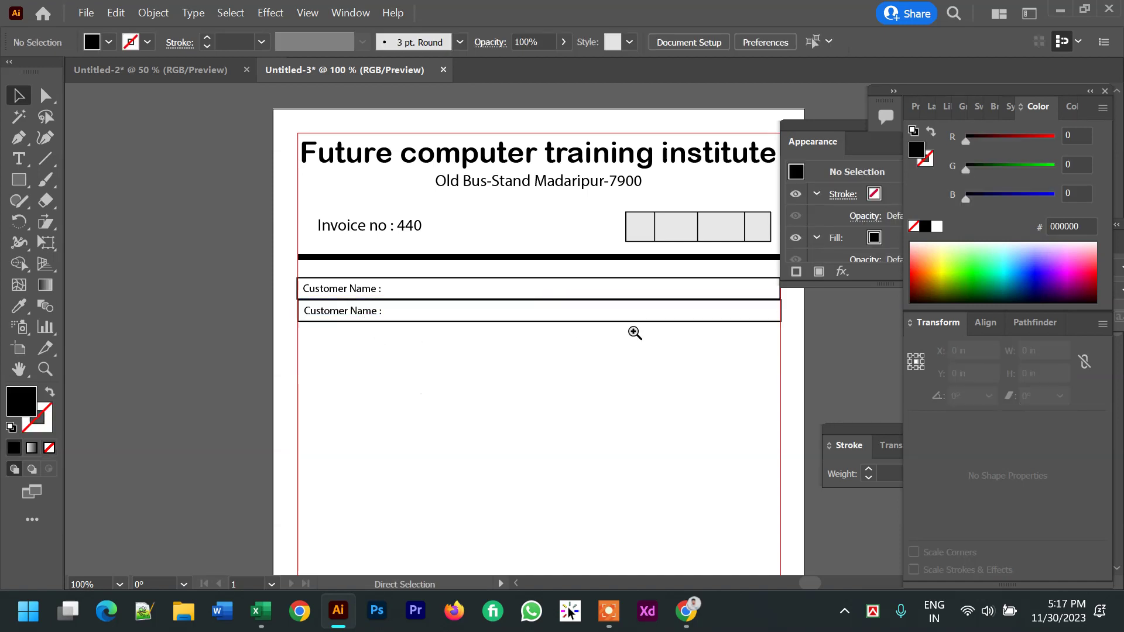
{"action": "left_click", "coordinate": [484, 319]}
{"action": "left_click", "coordinate": [462, 318]}
{"action": "left_click", "coordinate": [553, 328]}
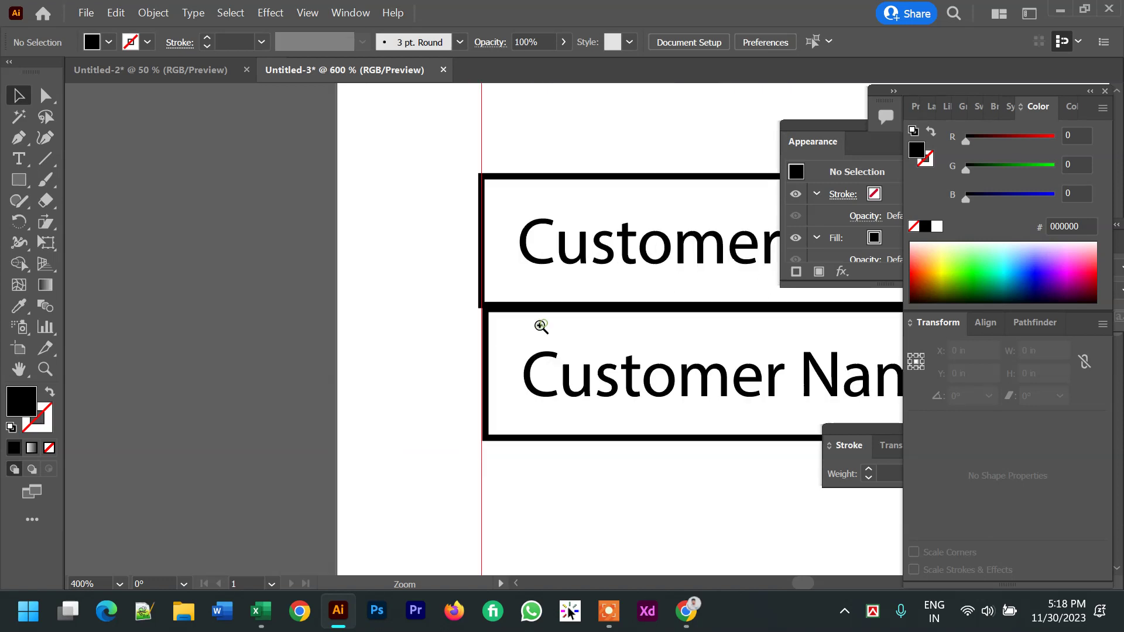
{"action": "left_click", "coordinate": [489, 343]}
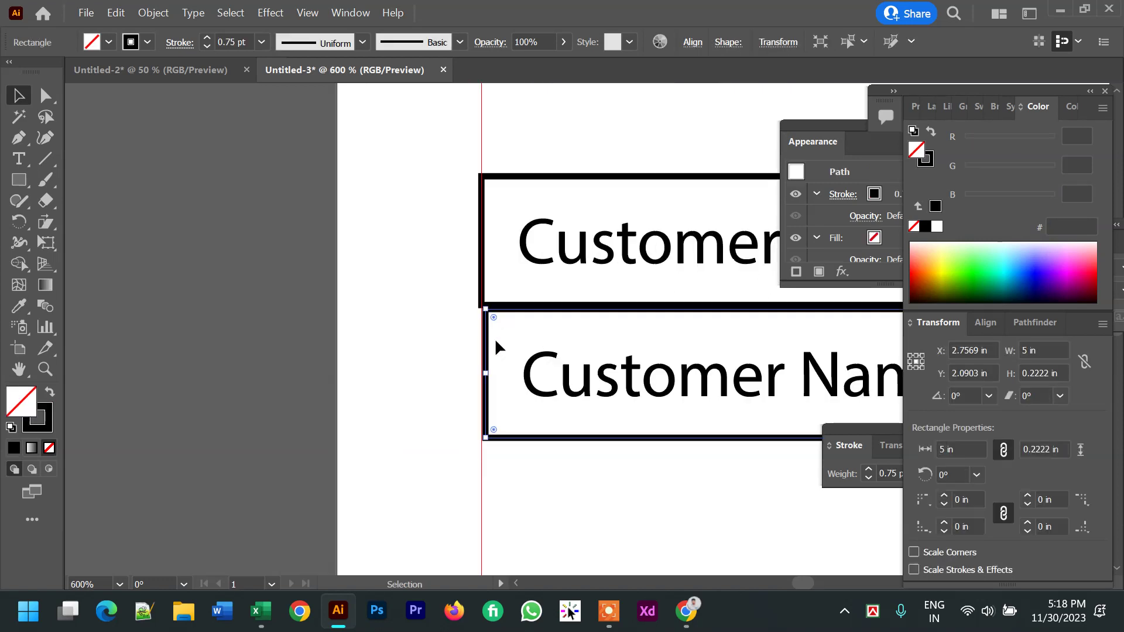
{"action": "key", "text": "Delete"}
{"action": "left_click", "coordinate": [585, 366]}
{"action": "key", "text": "Delete"}
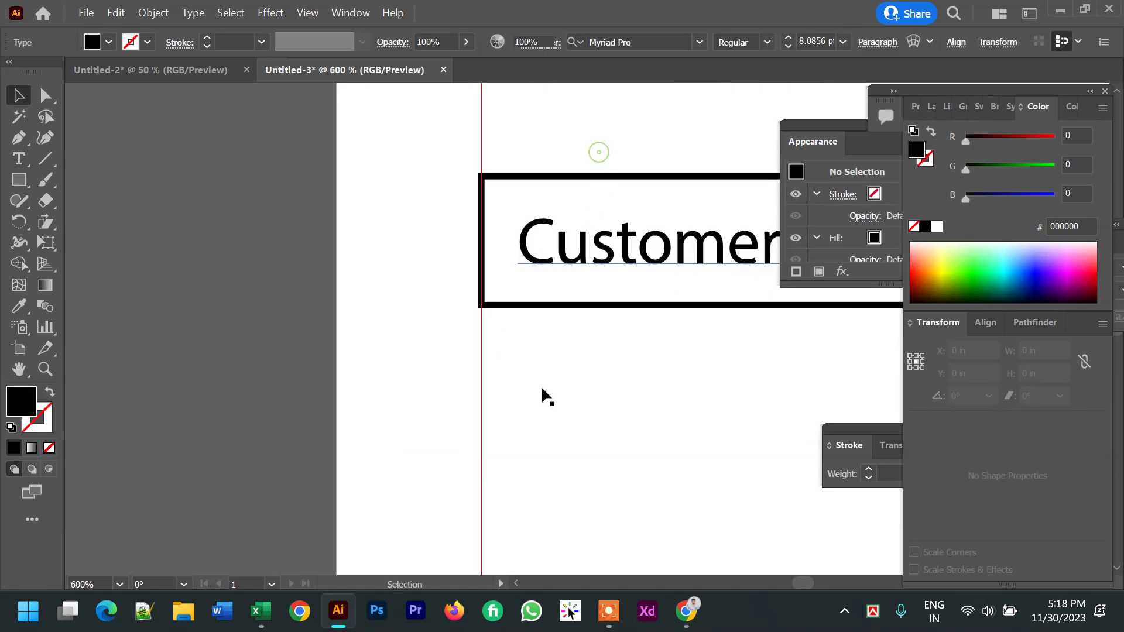
Try once more to copy the Customer Name rectangle and label below the row, and remove that copy
{"action": "left_click_drag", "start_coordinate": [504, 373], "coordinate": [503, 383]}
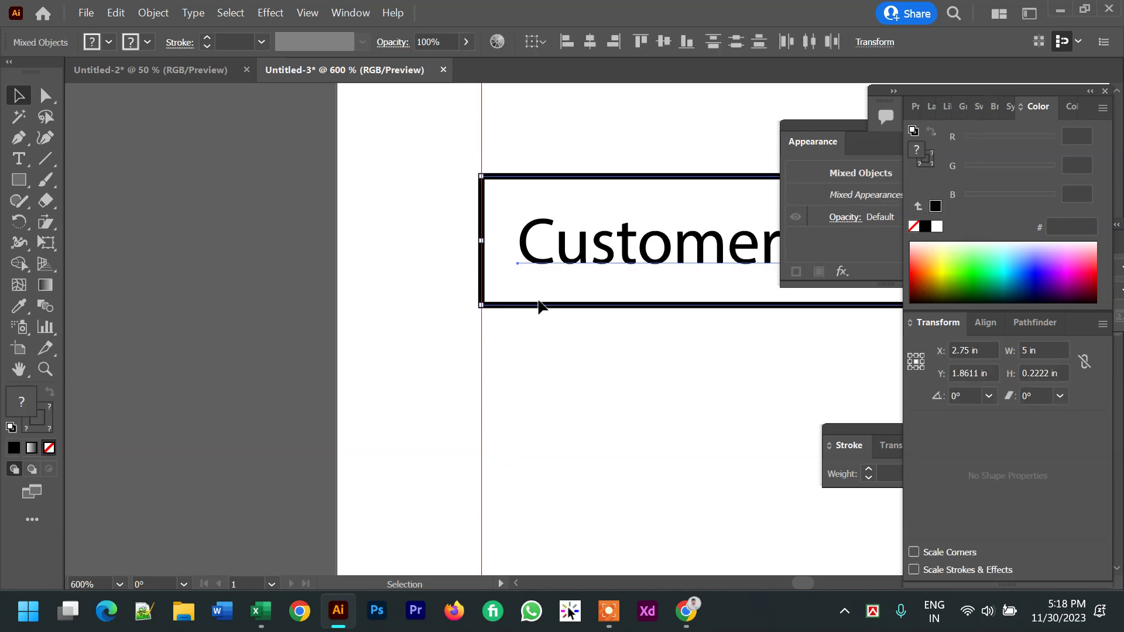
{"action": "left_click_drag", "start_coordinate": [537, 310], "coordinate": [482, 420]}
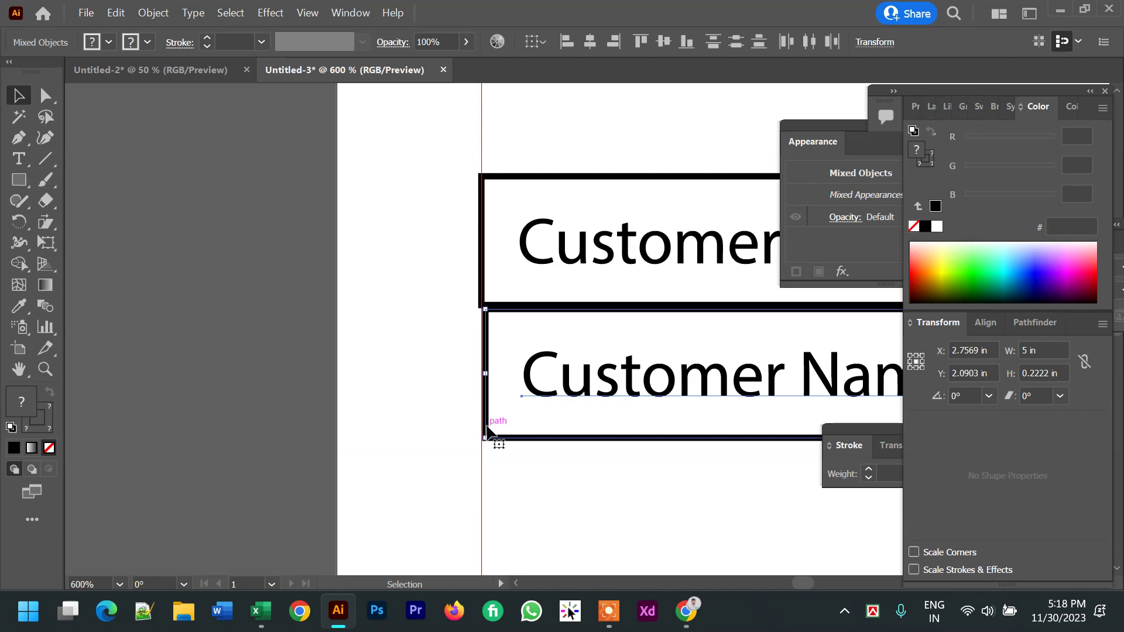
{"action": "key", "text": "Delete"}
{"action": "key", "text": "space"}
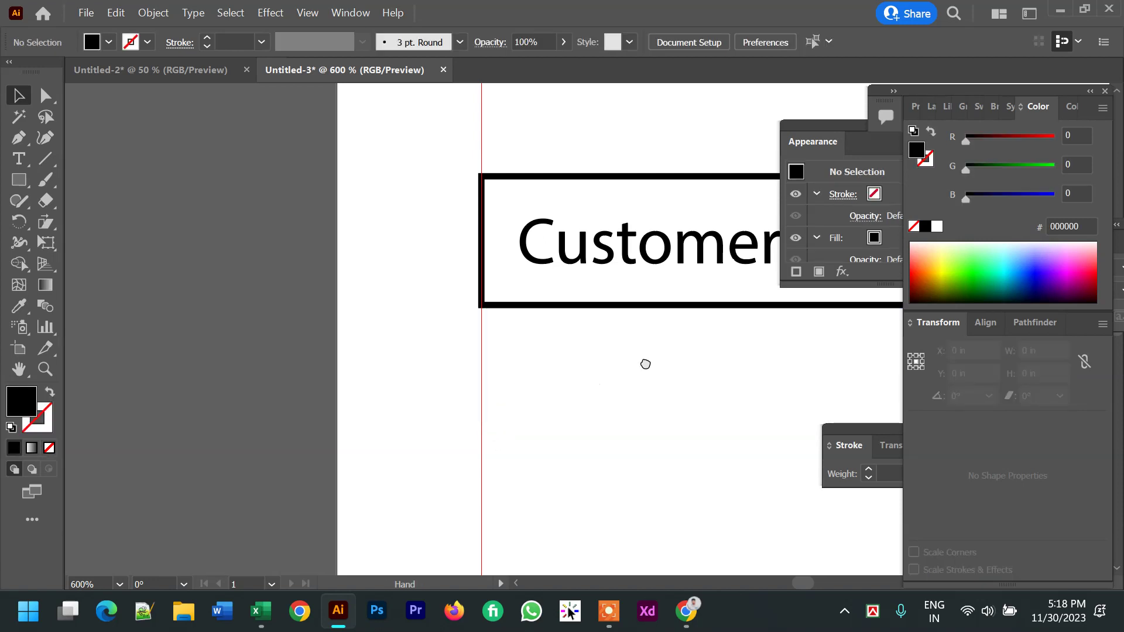
Extend the Customer Name rectangle downward to nearly double its height, keeping its top edge and width
{"action": "left_click", "coordinate": [647, 366], "text": "ctrl+alt"}
{"action": "left_click", "coordinate": [651, 368], "text": "ctrl+alt"}
{"action": "left_click", "coordinate": [651, 368], "text": "ctrl"}
{"action": "left_click_drag", "start_coordinate": [636, 341], "coordinate": [416, 417]}
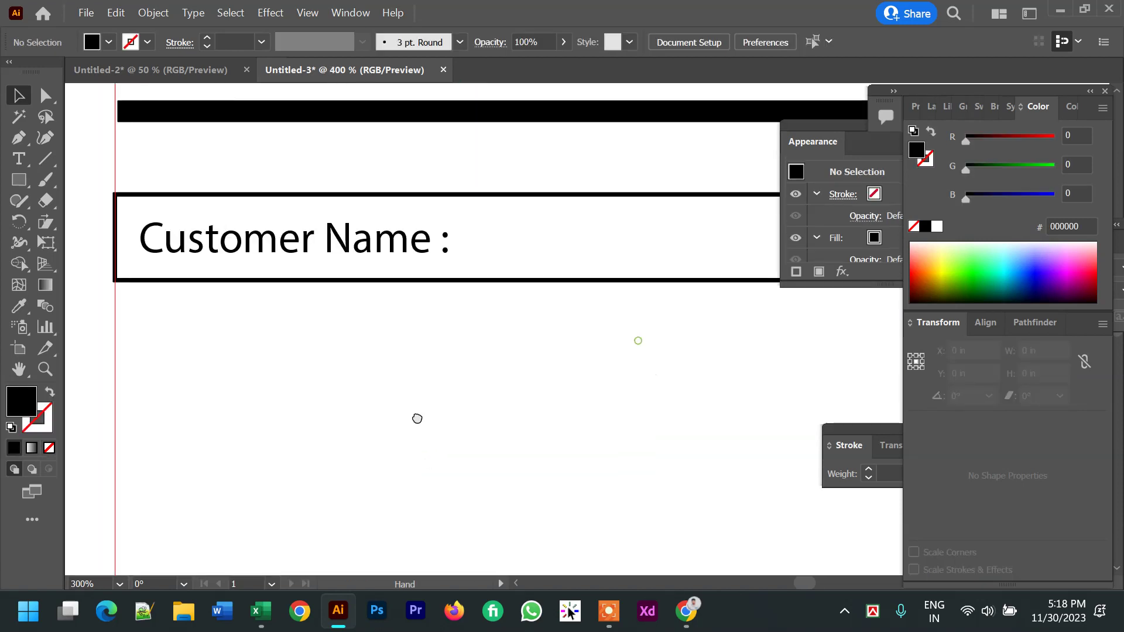
{"action": "left_click", "coordinate": [484, 280]}
{"action": "left_click_drag", "start_coordinate": [633, 356], "coordinate": [451, 389]}
{"action": "left_click", "coordinate": [723, 349], "text": "ctrl+alt"}
{"action": "left_click", "coordinate": [723, 349], "text": "ctrl+alt"}
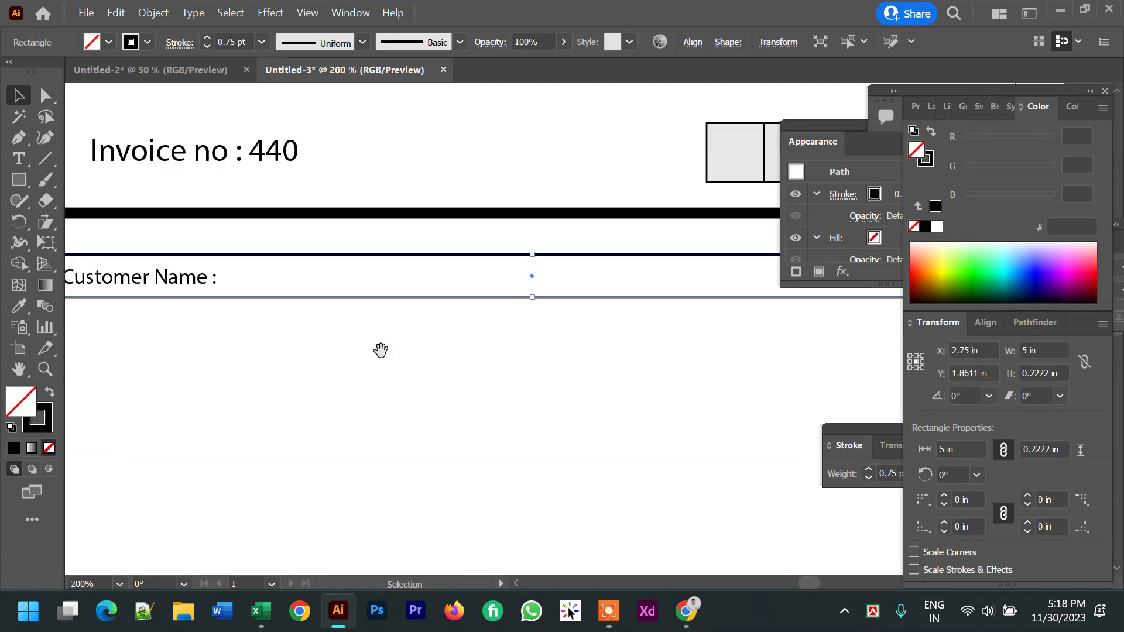
{"action": "left_click_drag", "start_coordinate": [381, 349], "coordinate": [512, 344]}
{"action": "left_click_drag", "start_coordinate": [663, 292], "coordinate": [663, 326]}
{"action": "left_click", "coordinate": [604, 391]}
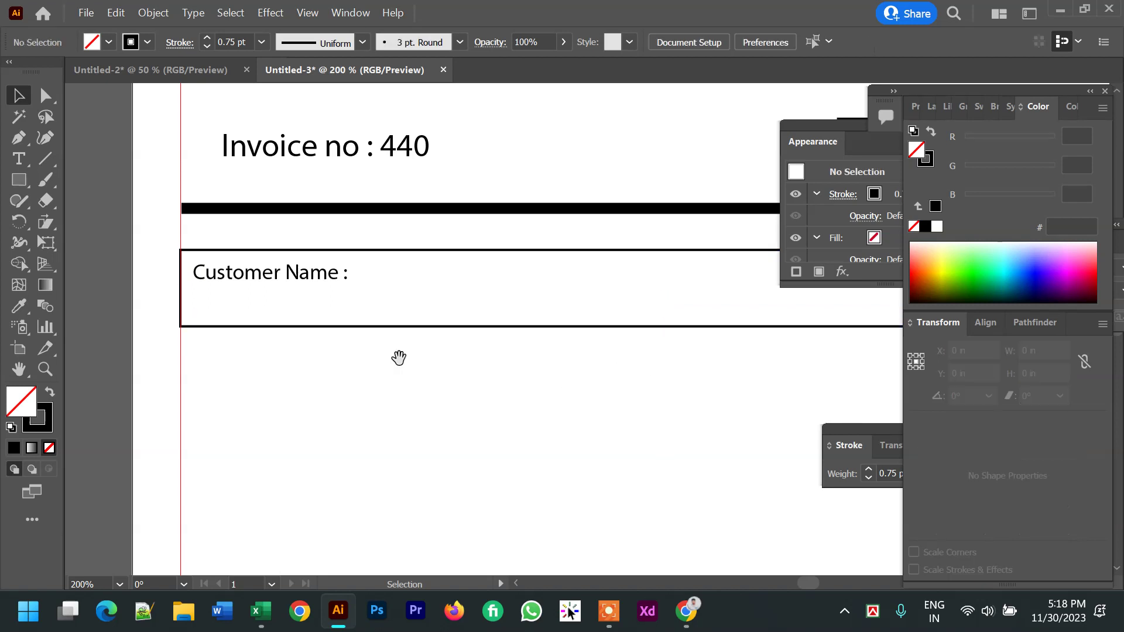
Draw a 5 in horizontal line with the Pen tool across the middle of the enlarged rectangle, splitting it into two rows
{"action": "left_click_drag", "start_coordinate": [420, 358], "coordinate": [386, 359]}
{"action": "left_click", "coordinate": [20, 138]}
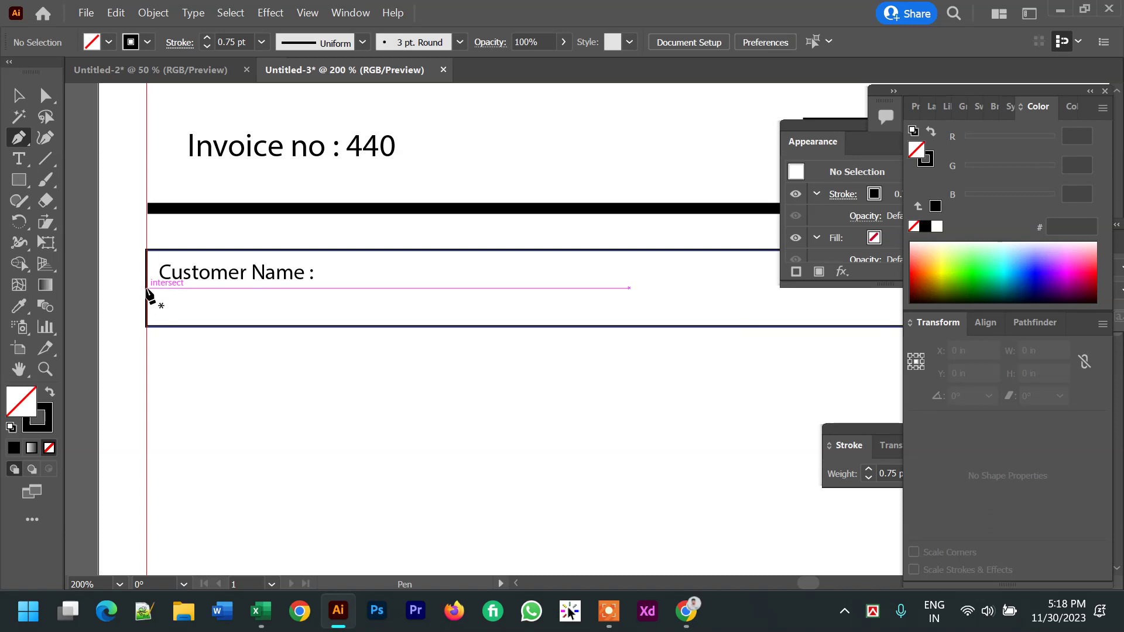
{"action": "left_click", "coordinate": [146, 288]}
{"action": "scroll", "coordinate": [572, 316], "scroll_direction": "down", "scroll_amount": 2}
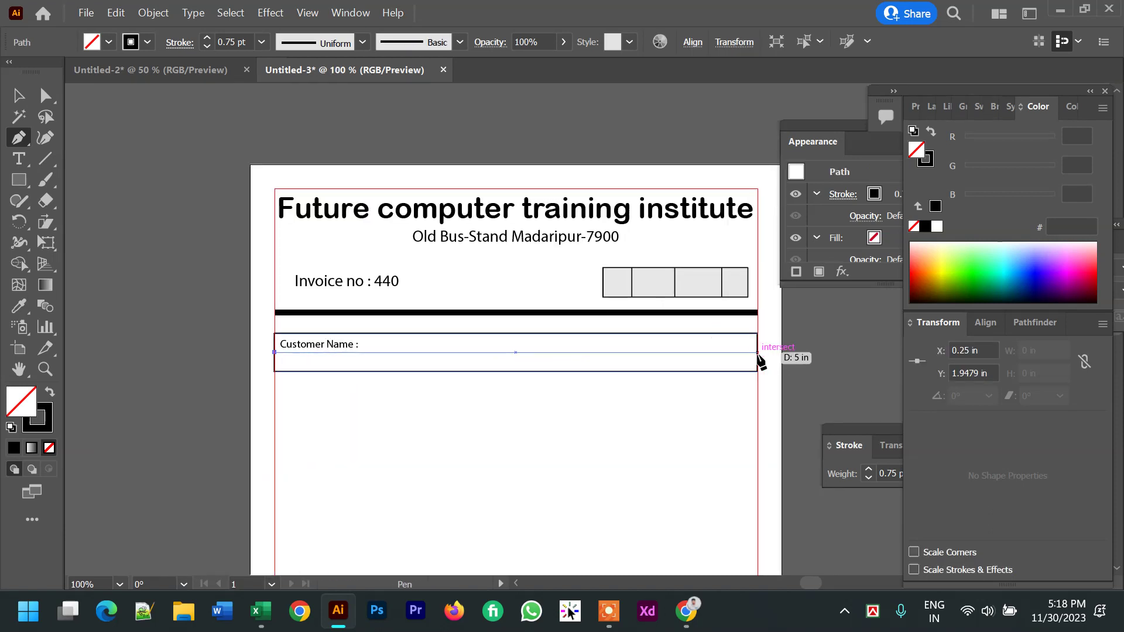
{"action": "left_click", "coordinate": [757, 352]}
{"action": "left_click", "coordinate": [18, 96]}
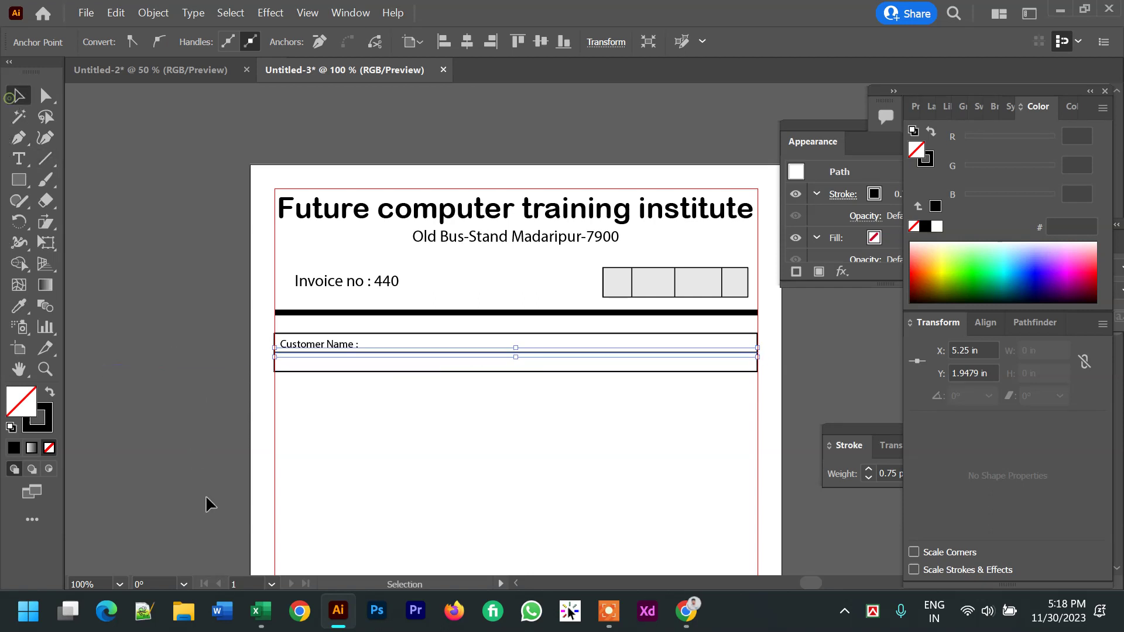
{"action": "left_click", "coordinate": [209, 501]}
Copy the "Customer Name :" text straight down into the second row and change the copy to "Address :"
{"action": "left_click", "coordinate": [487, 361], "text": "ctrl"}
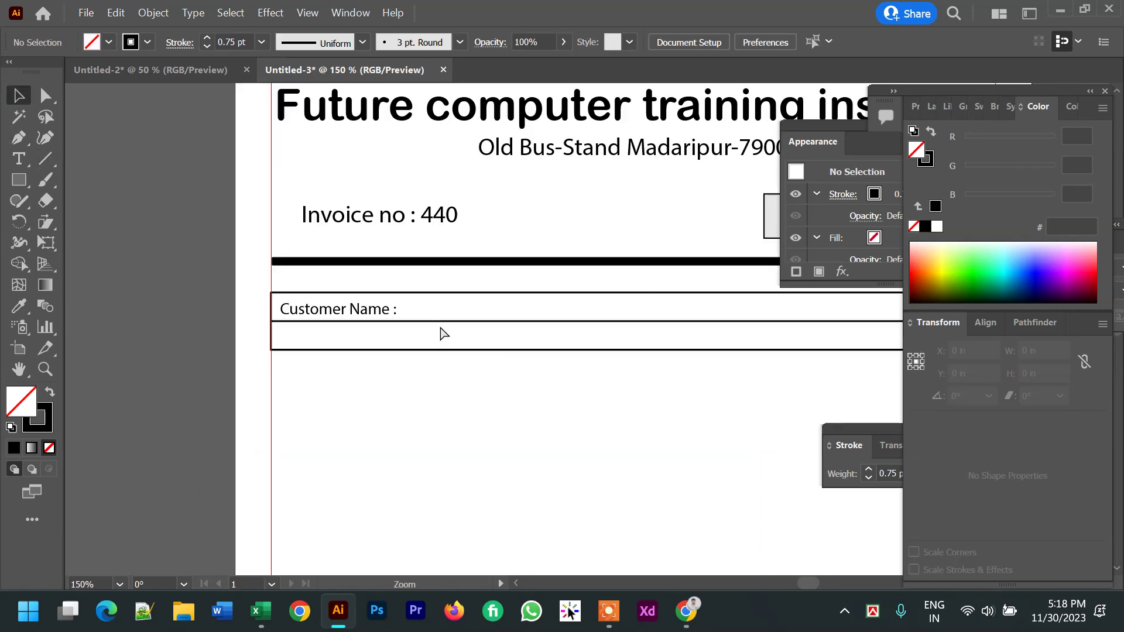
{"action": "left_click", "coordinate": [353, 310]}
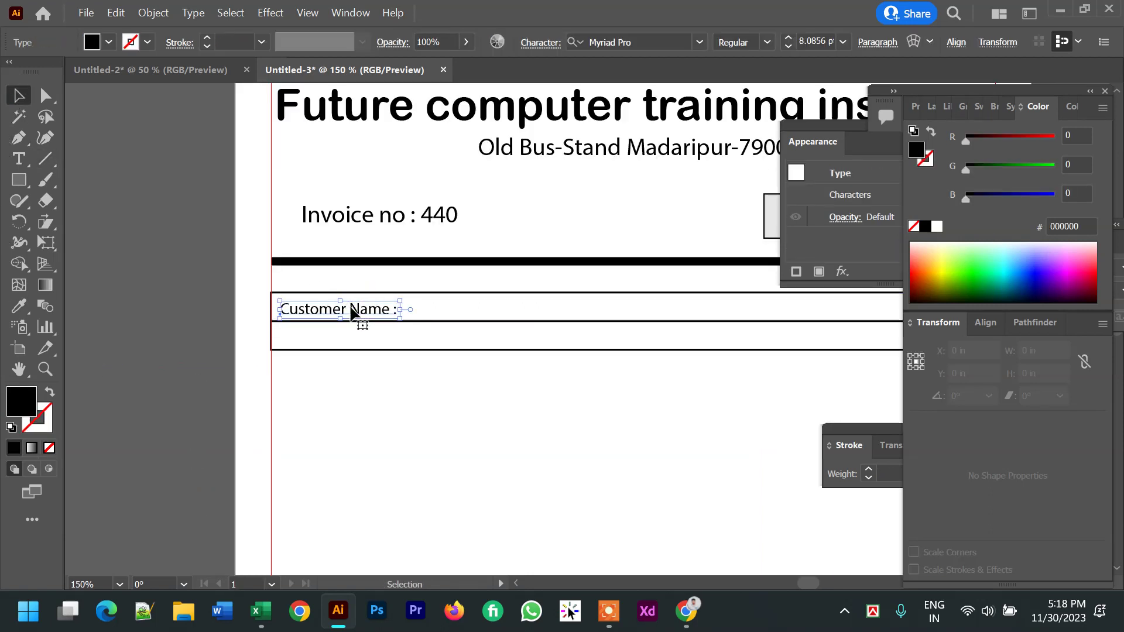
{"action": "left_click_drag", "start_coordinate": [353, 311], "coordinate": [353, 339]}
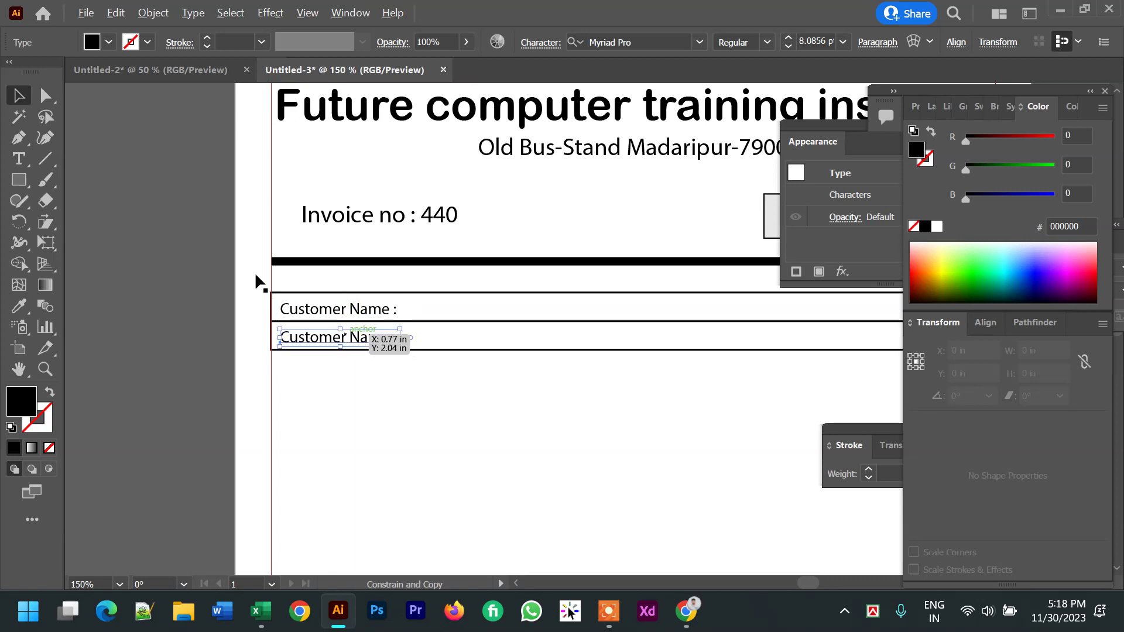
{"action": "left_click", "coordinate": [19, 158]}
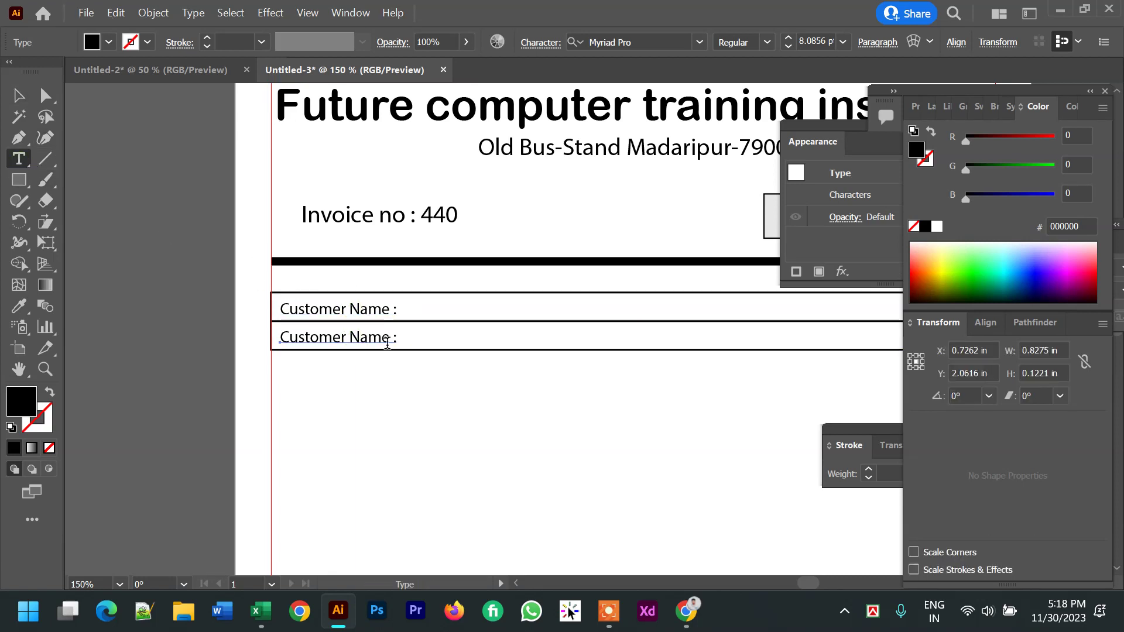
{"action": "left_click", "coordinate": [387, 343]}
{"action": "key", "text": "BackSpace"}
{"action": "key", "text": "BackSpace"}
{"action": "key", "text": "BackSpace"}
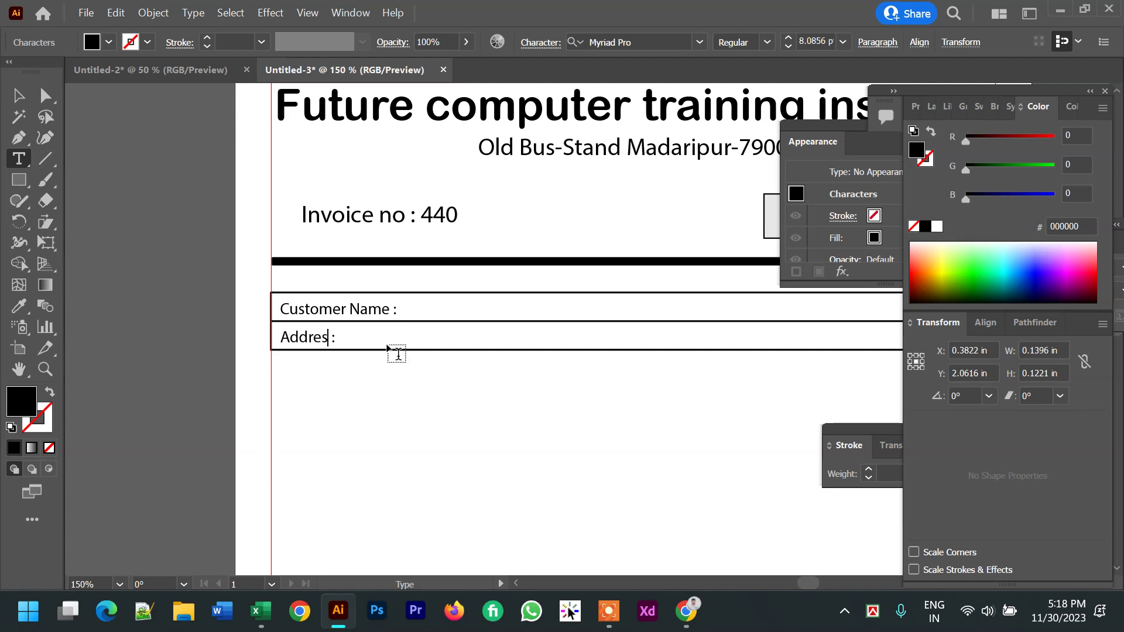
{"action": "left_click", "coordinate": [18, 95]}
{"action": "left_click", "coordinate": [526, 495]}
Draw a vertical divider about 0.19 in long in the Customer Name row, right of its middle, with no fill and a 1 pt black stroke
{"action": "left_click_drag", "start_coordinate": [636, 454], "coordinate": [413, 418]}
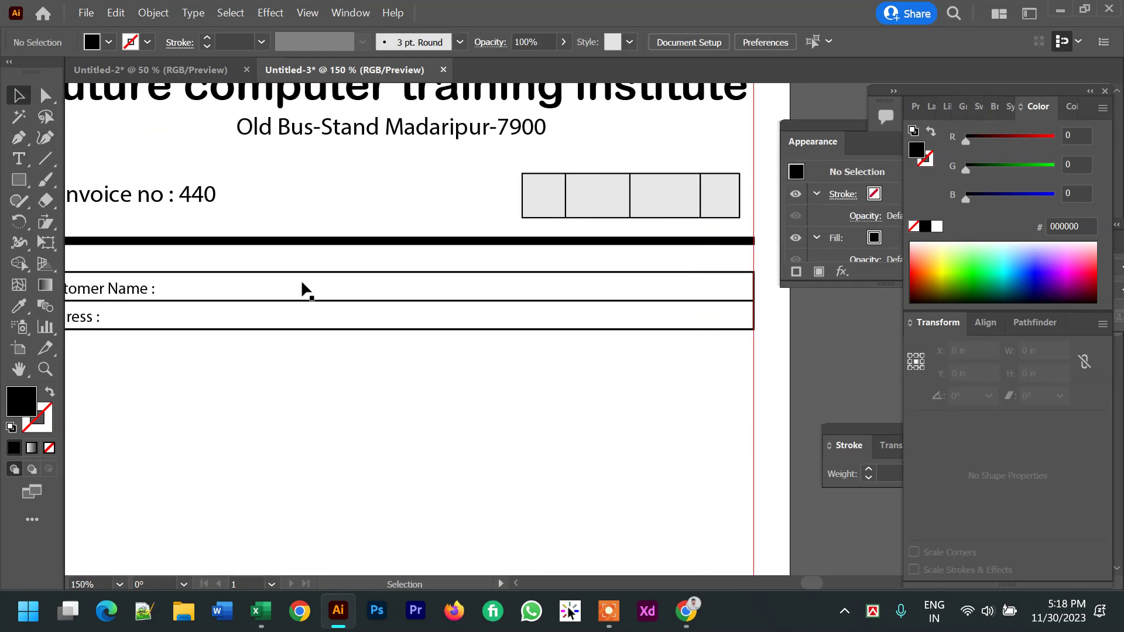
{"action": "left_click", "coordinate": [45, 158]}
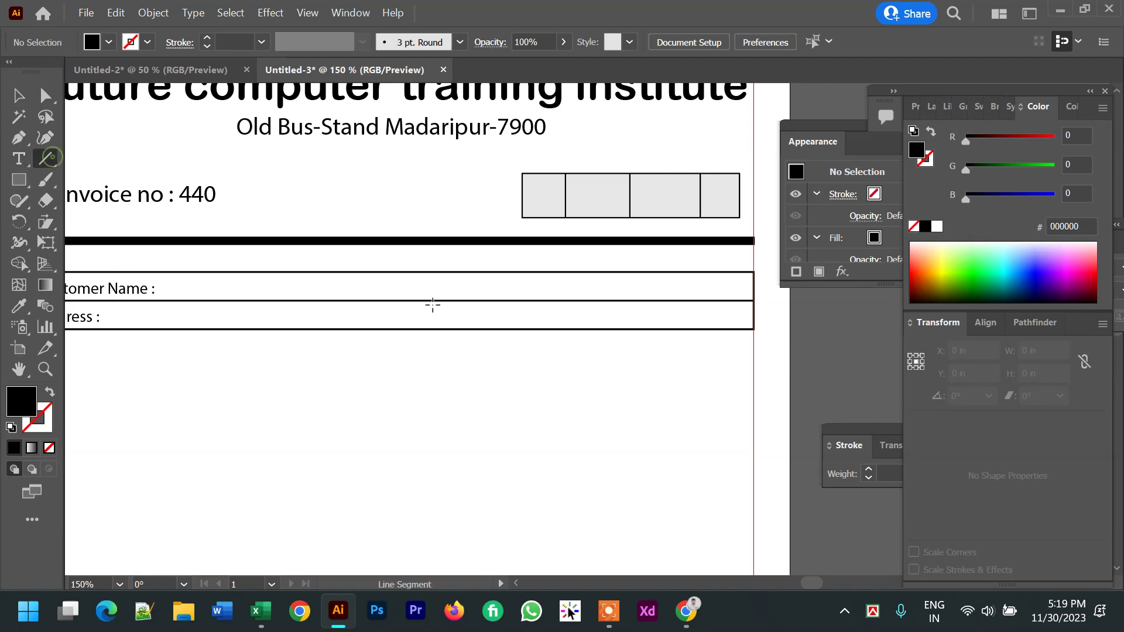
{"action": "left_click_drag", "start_coordinate": [419, 272], "coordinate": [420, 300]}
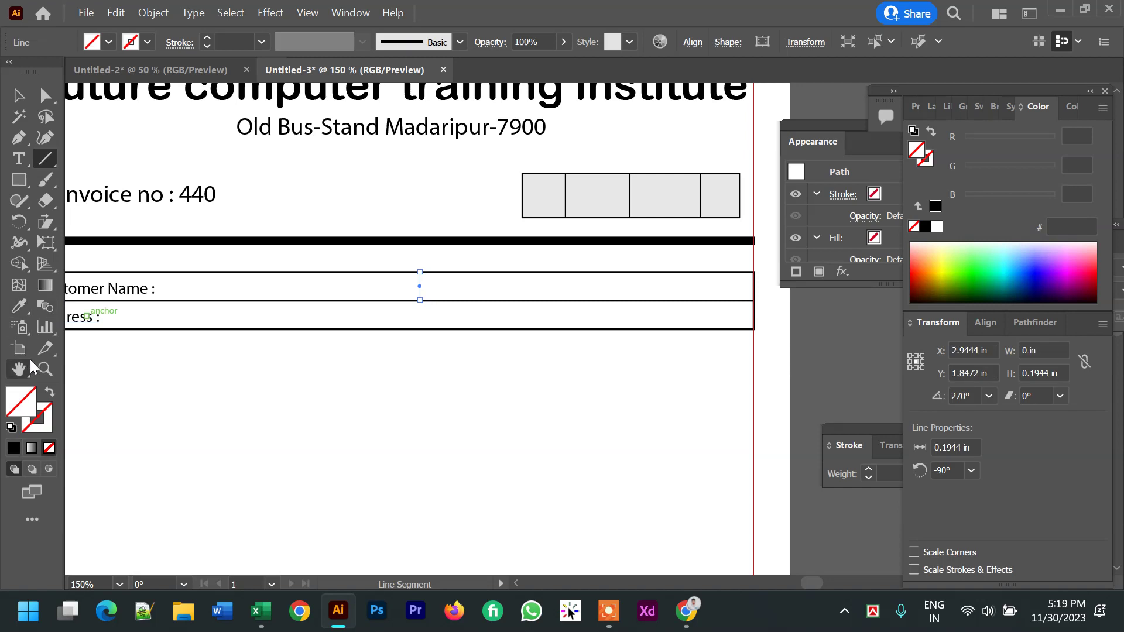
{"action": "left_click", "coordinate": [11, 426]}
{"action": "left_click", "coordinate": [49, 448]}
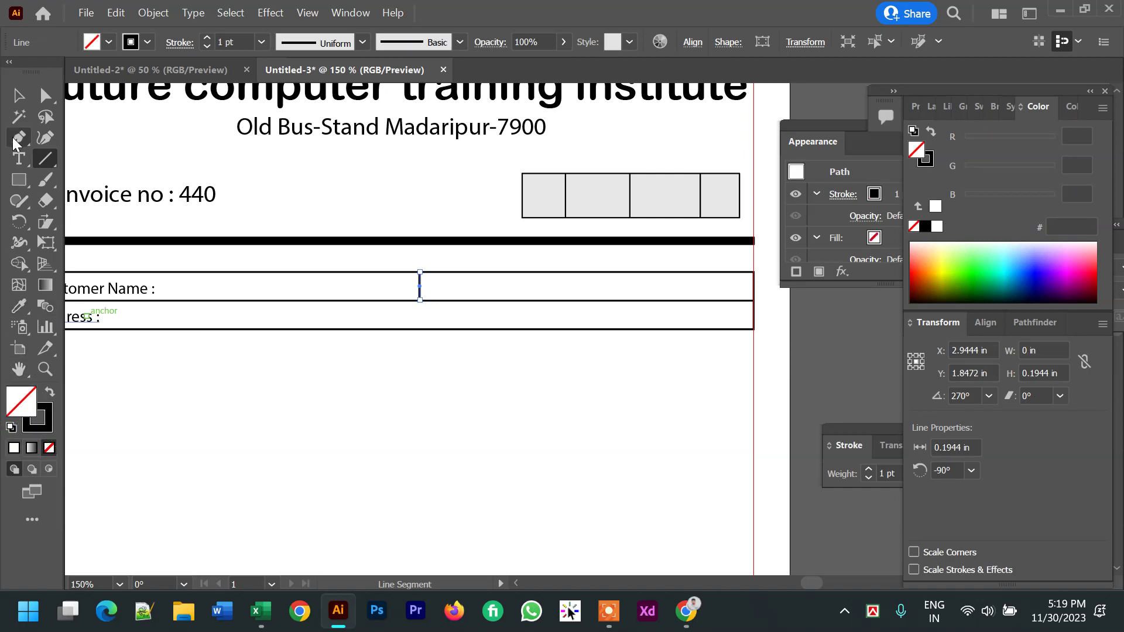
{"action": "left_click", "coordinate": [18, 95]}
{"action": "left_click", "coordinate": [411, 404]}
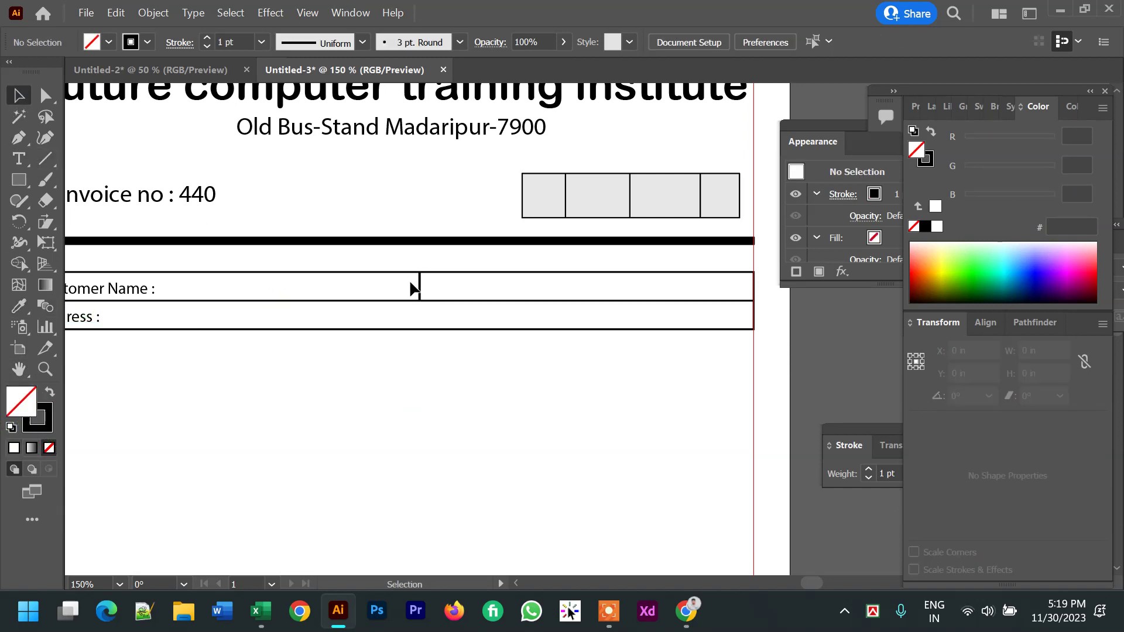
Add the text "Contact no" in the empty area below the customer detail rows
{"action": "left_click", "coordinate": [18, 159]}
{"action": "left_click", "coordinate": [428, 425]}
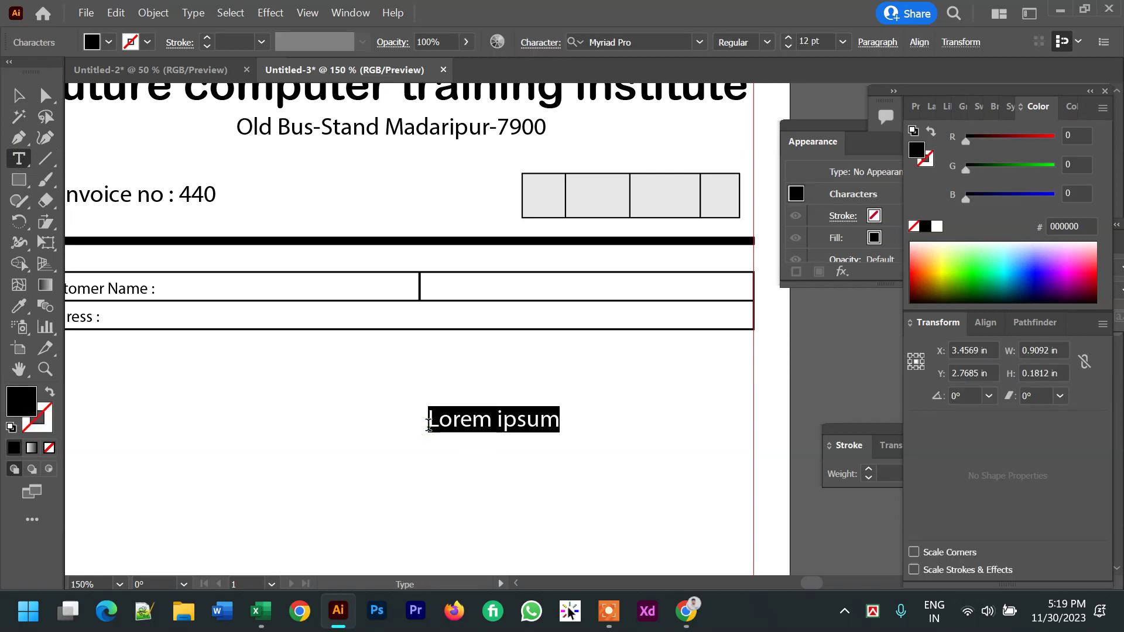
{"action": "type", "text": "Contact no"}
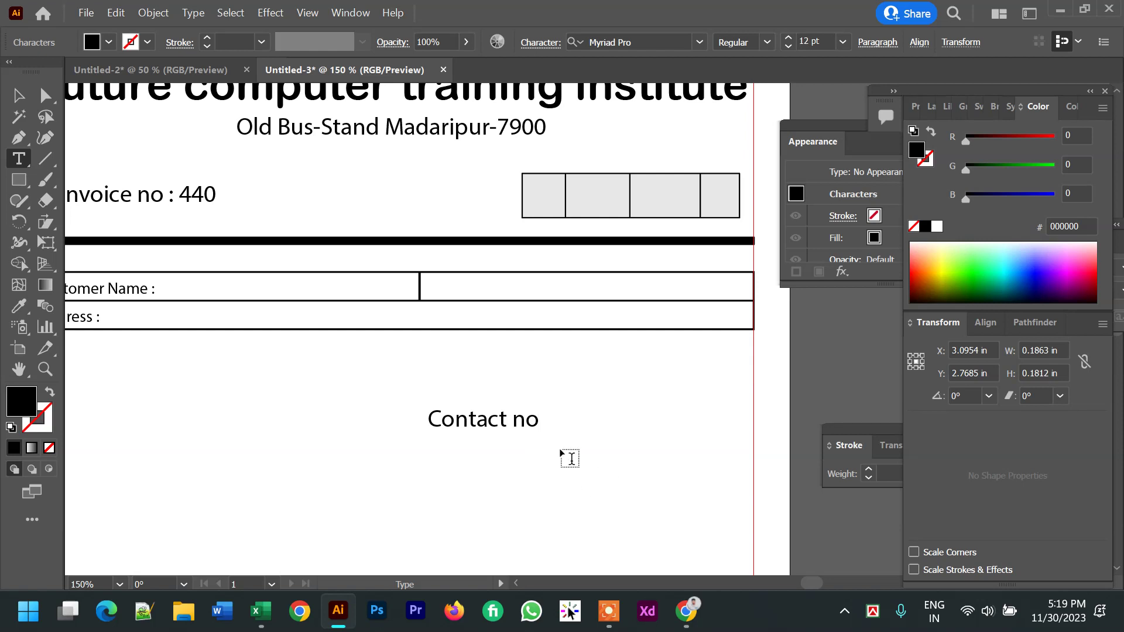
{"action": "left_click", "coordinate": [14, 95]}
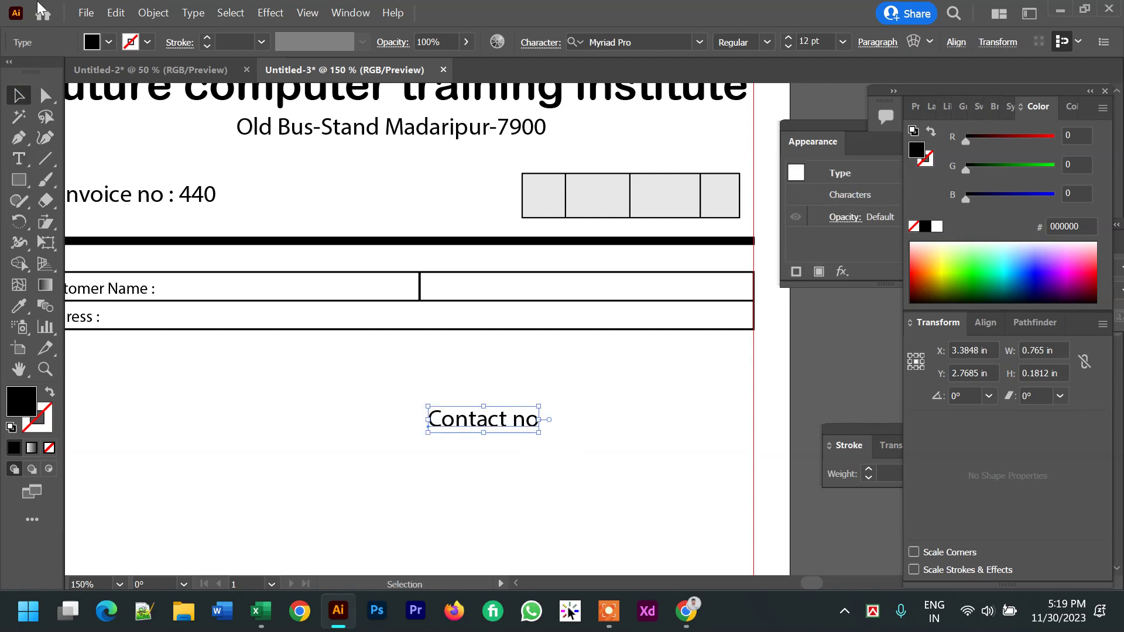
Match the "Contact no" text formatting to the Customer Name label and move it into the cell right of the vertical divider
{"action": "left_click", "coordinate": [19, 306]}
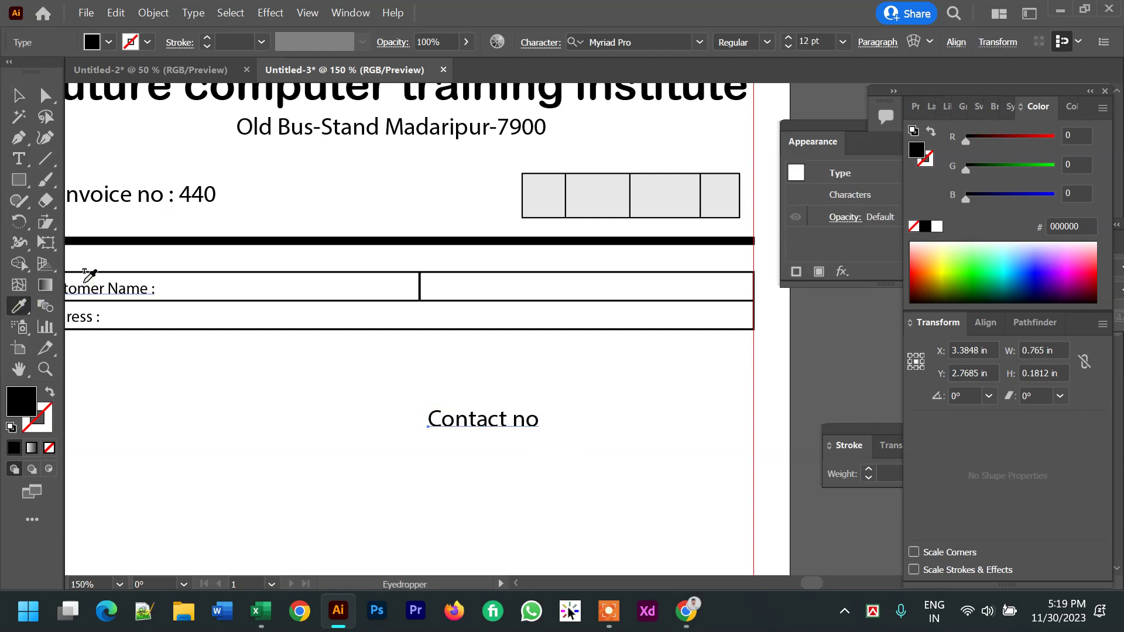
{"action": "left_click", "coordinate": [18, 96]}
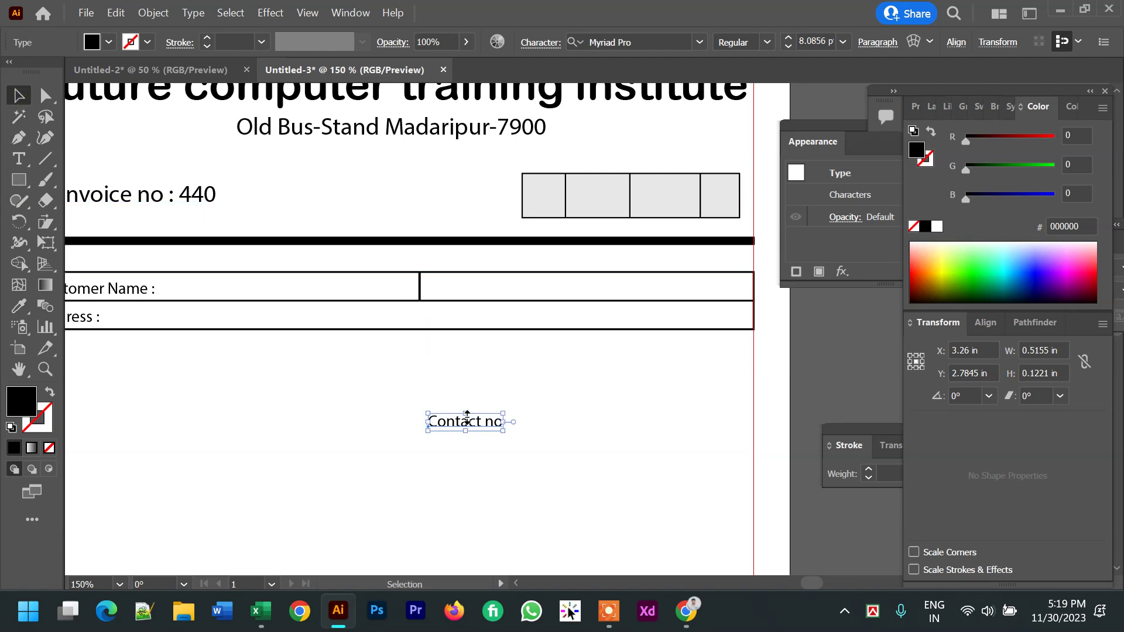
{"action": "left_click_drag", "start_coordinate": [454, 421], "coordinate": [451, 293]}
{"action": "left_click", "coordinate": [529, 457]}
Draw a rectangle about 5 x 4.49 in between the margin guides, a little below the customer detail rows
{"action": "left_click", "coordinate": [622, 394], "text": "ctrl+alt"}
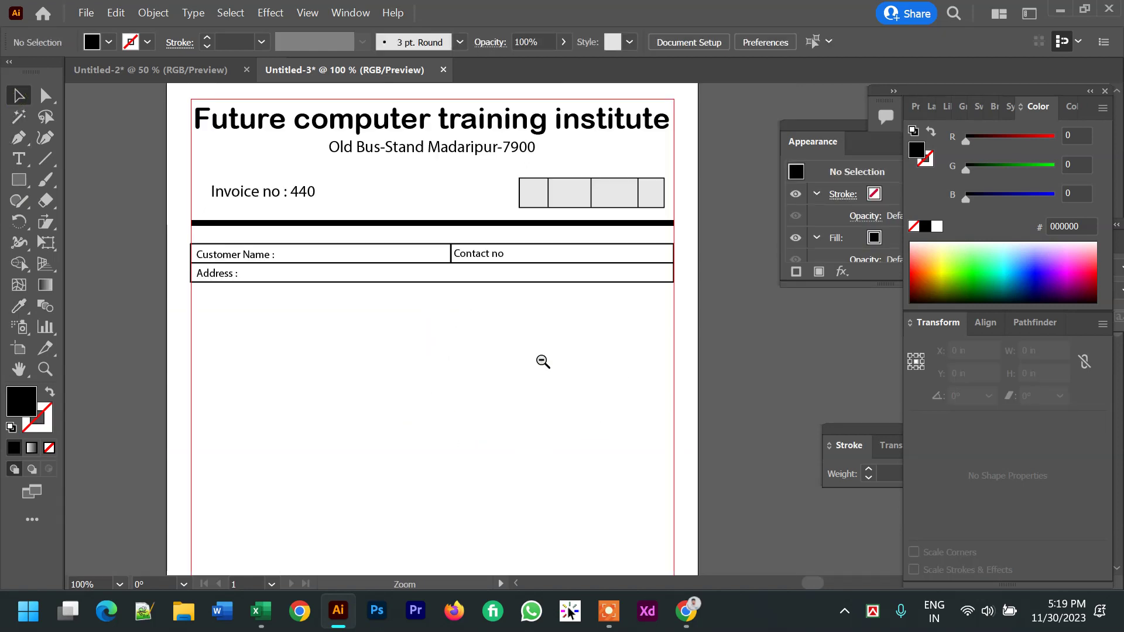
{"action": "left_click", "coordinate": [541, 360], "text": "ctrl+alt"}
{"action": "scroll", "coordinate": [581, 383], "scroll_direction": "down", "scroll_amount": 5}
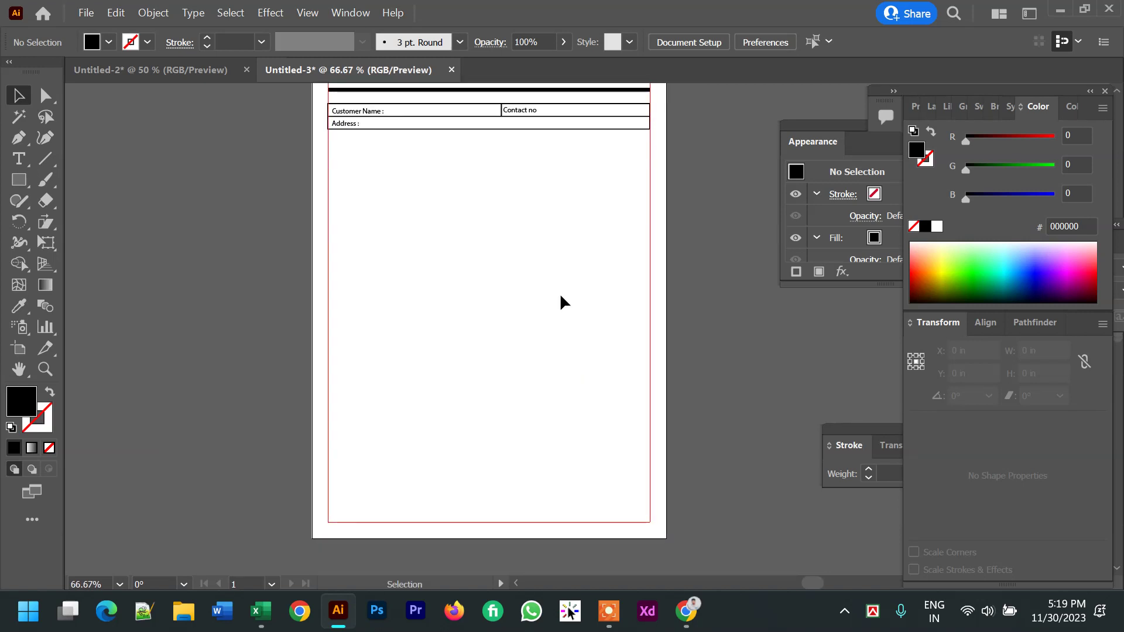
{"action": "left_click", "coordinate": [19, 180]}
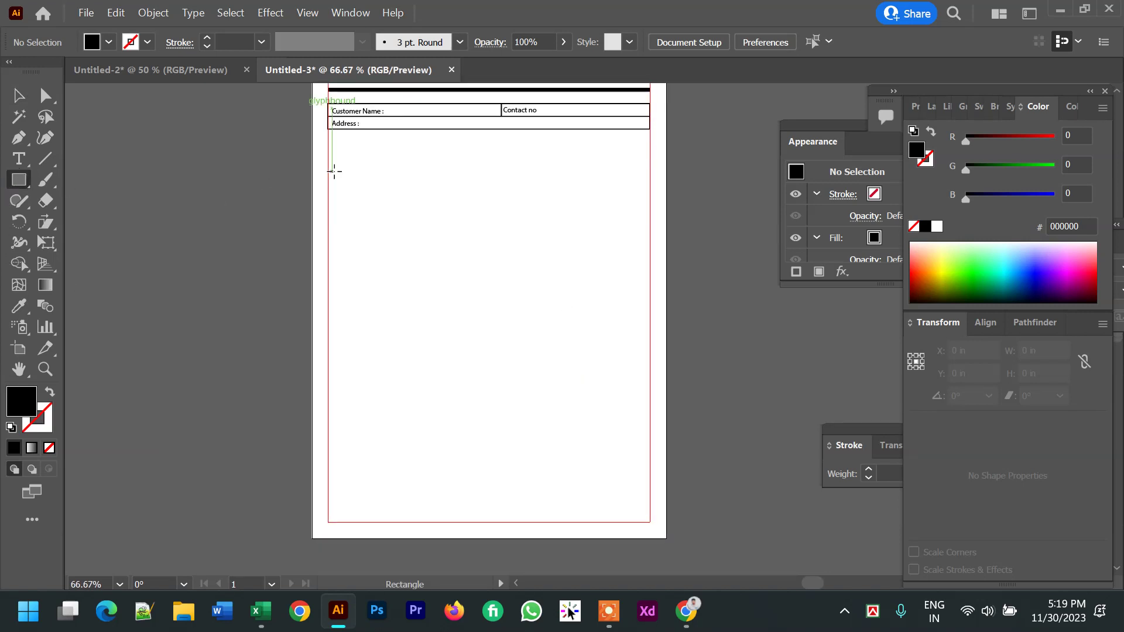
{"action": "left_click_drag", "start_coordinate": [326, 169], "coordinate": [650, 456]}
{"action": "scroll", "coordinate": [650, 457], "scroll_direction": "up", "scroll_amount": 2}
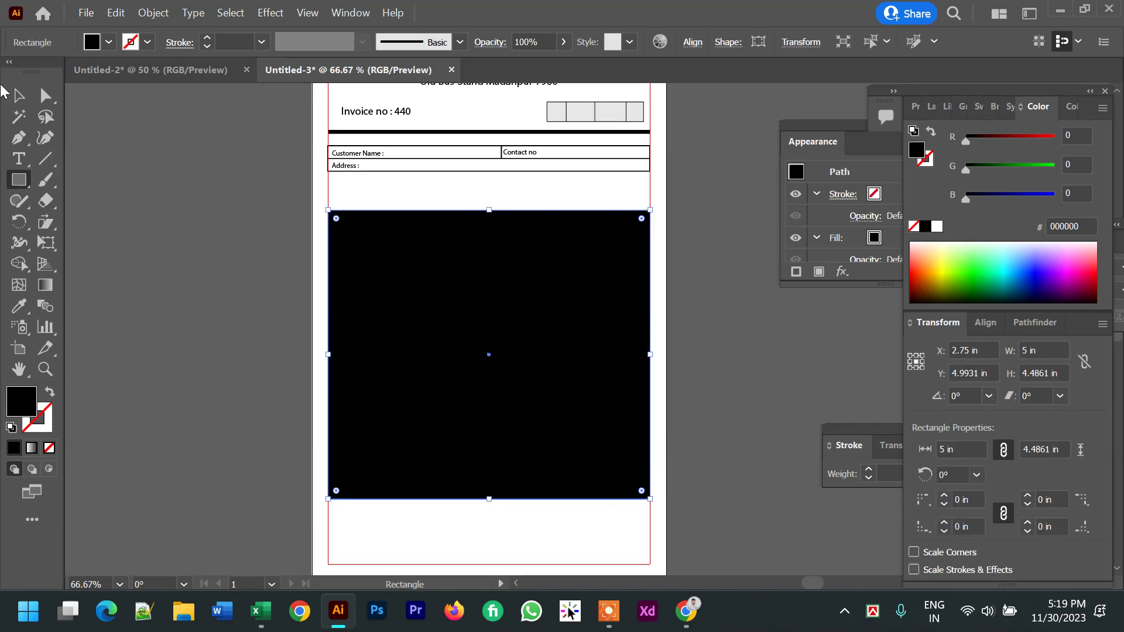
Swap the large rectangle's fill and stroke so it has no fill and a 1 pt black outline, and deselect it
{"action": "left_click", "coordinate": [18, 100]}
{"action": "scroll", "coordinate": [497, 283], "scroll_direction": "down", "scroll_amount": 2}
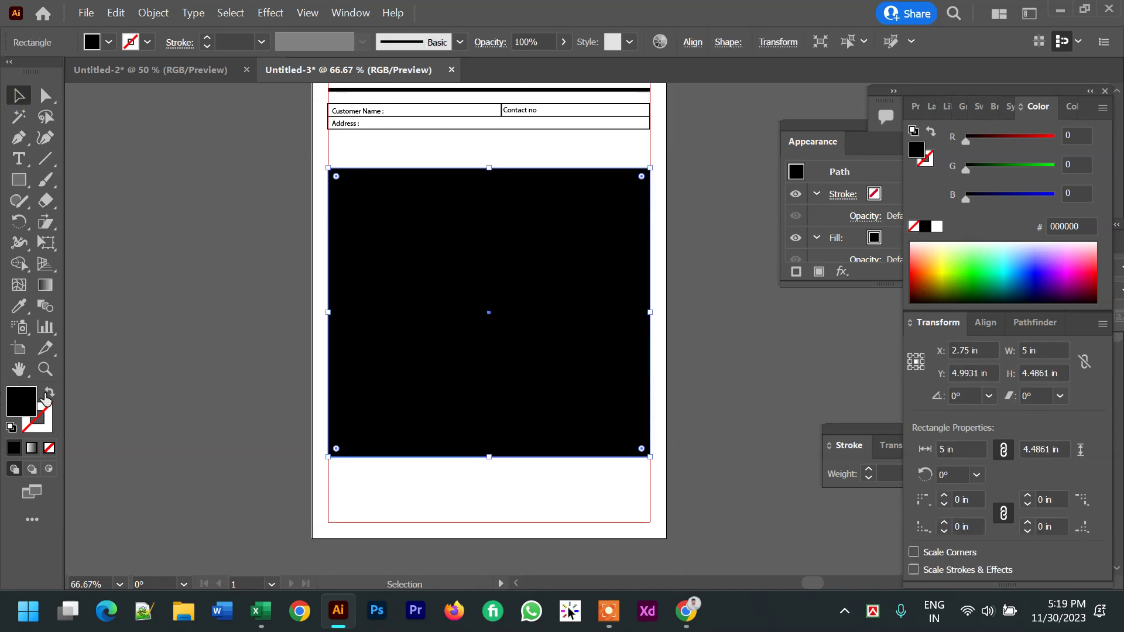
{"action": "left_click", "coordinate": [49, 392]}
{"action": "left_click", "coordinate": [100, 340]}
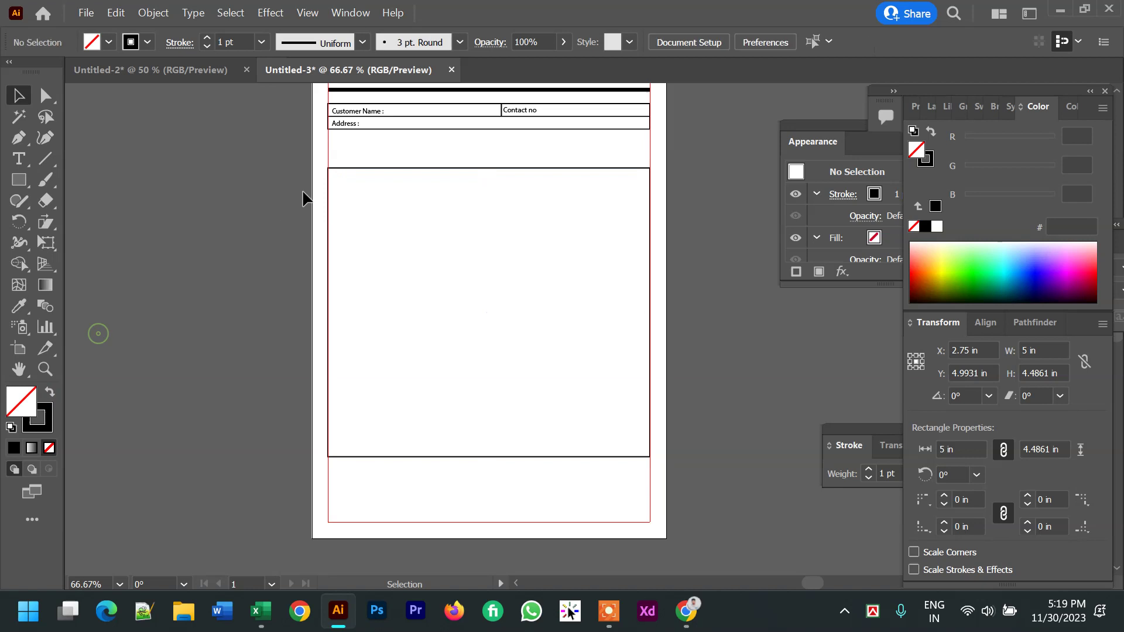
Split the large rectangle below the customer details into a grid of 12 rows and one column with a 0 in gutter
{"action": "left_click", "coordinate": [377, 170]}
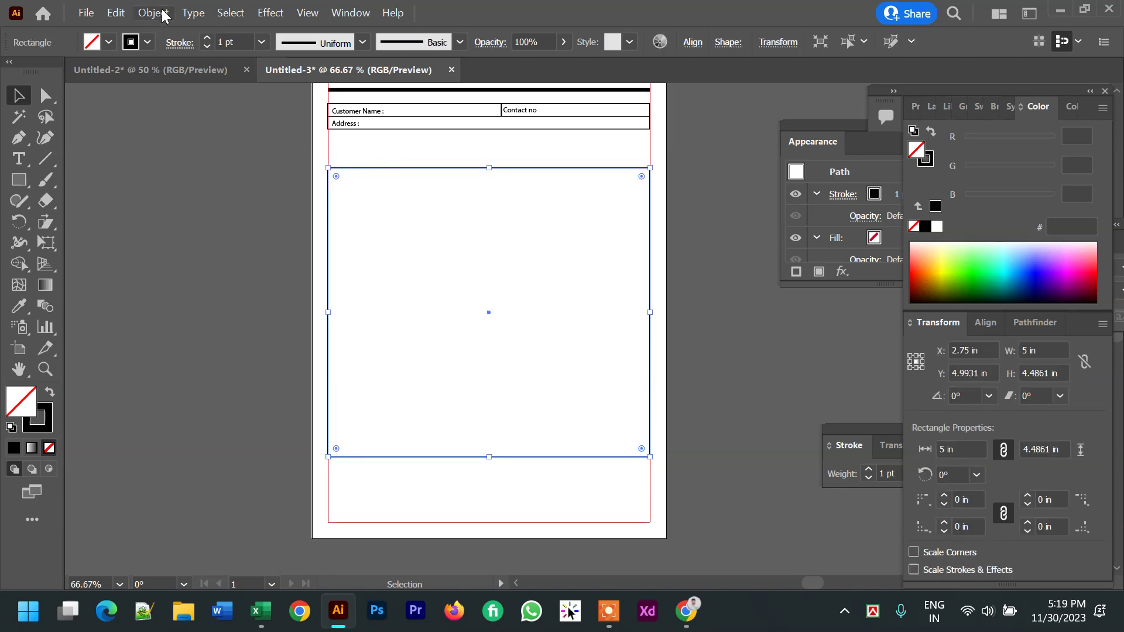
{"action": "left_click", "coordinate": [164, 16]}
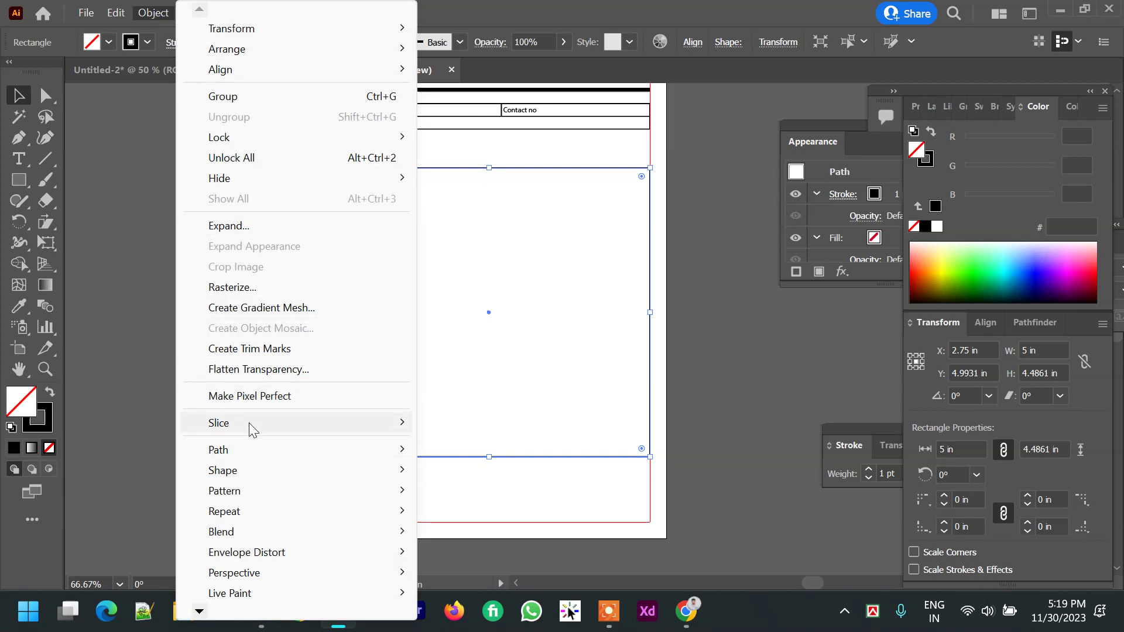
{"action": "mouse_move", "coordinate": [250, 449]}
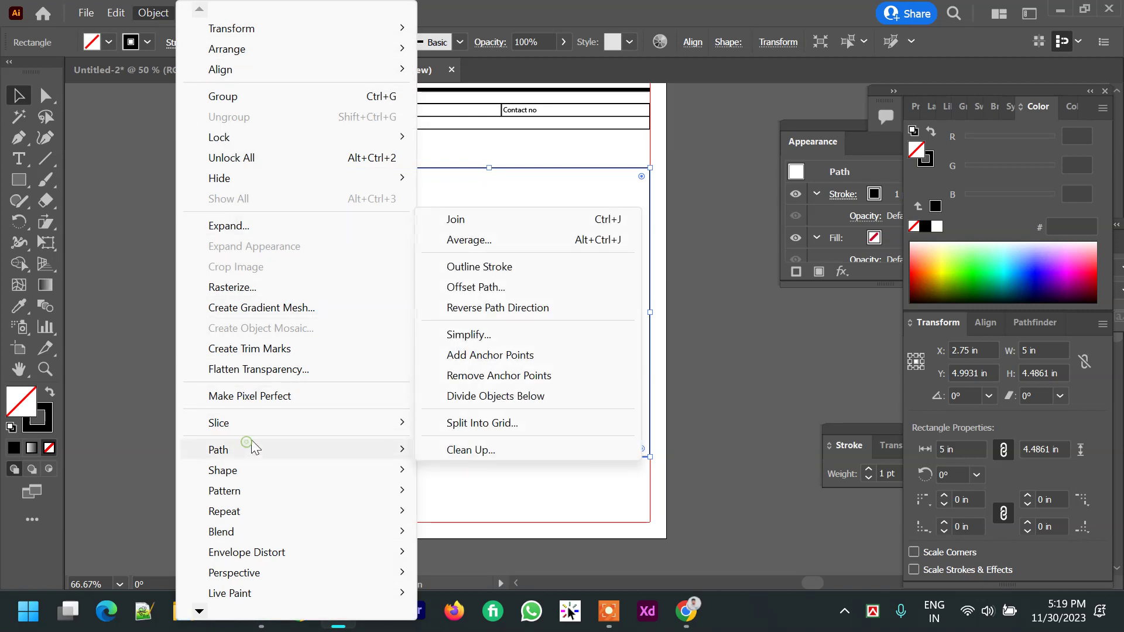
{"action": "left_click", "coordinate": [465, 424]}
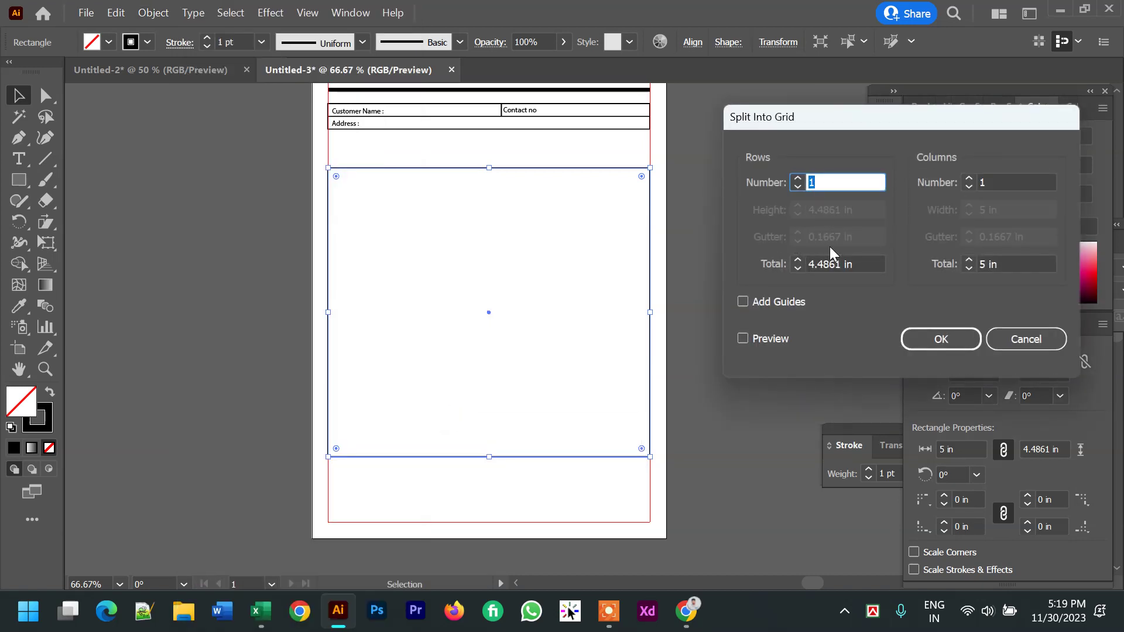
{"action": "left_click", "coordinate": [766, 341]}
{"action": "left_click_drag", "start_coordinate": [826, 112], "coordinate": [804, 89]}
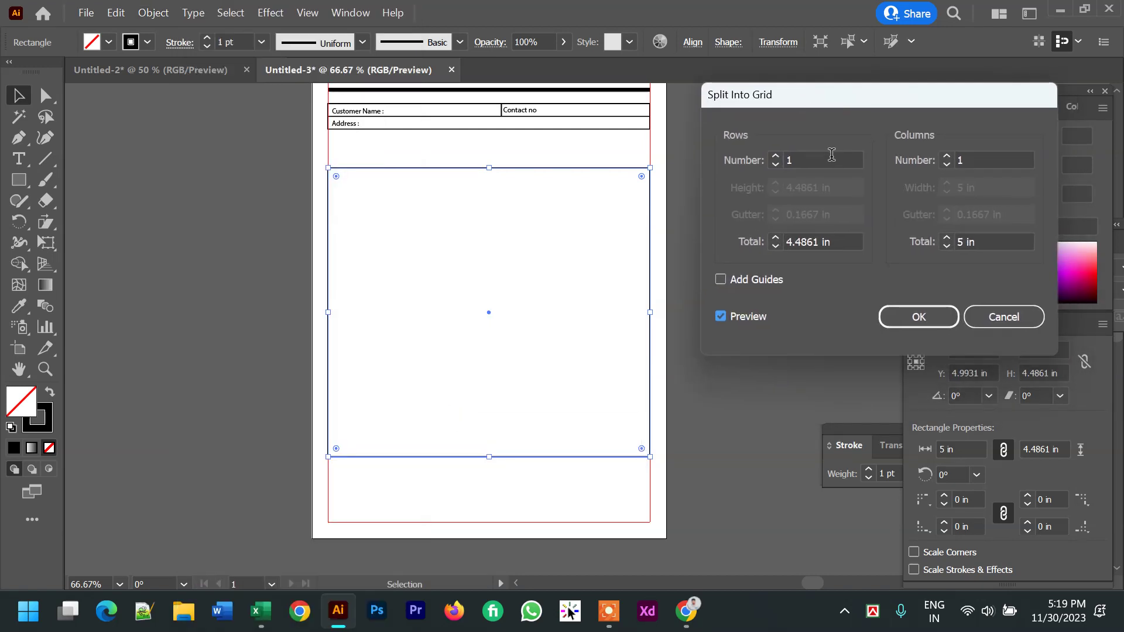
{"action": "key", "text": "Up"}
{"action": "key", "text": "Up"}
{"action": "key", "text": "Up"}
{"action": "key", "text": "Up"}
{"action": "key", "text": "Up"}
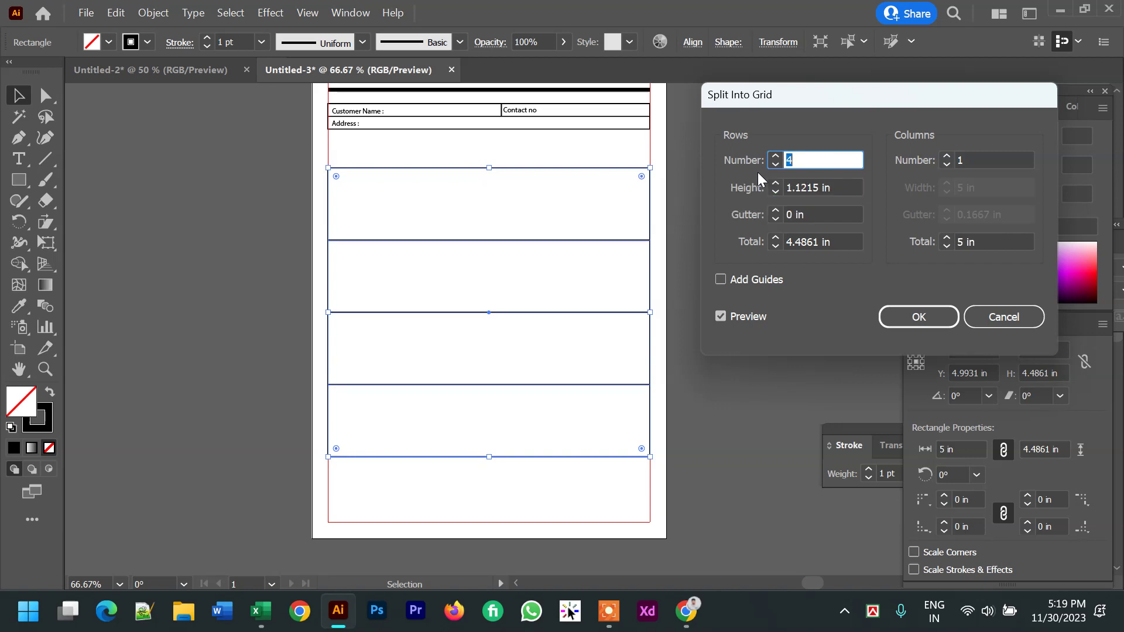
{"action": "key", "text": "Up"}
{"action": "key", "text": "Up"}
{"action": "key", "text": "Up"}
{"action": "key", "text": "Up"}
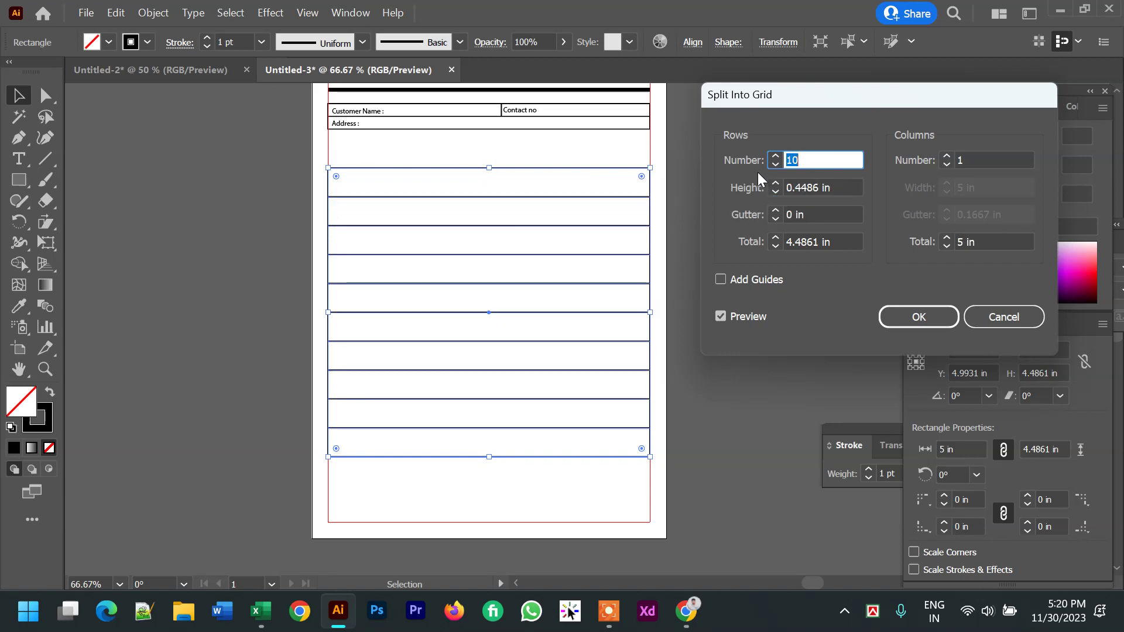
{"action": "key", "text": "Up"}
{"action": "key", "text": "Up"}
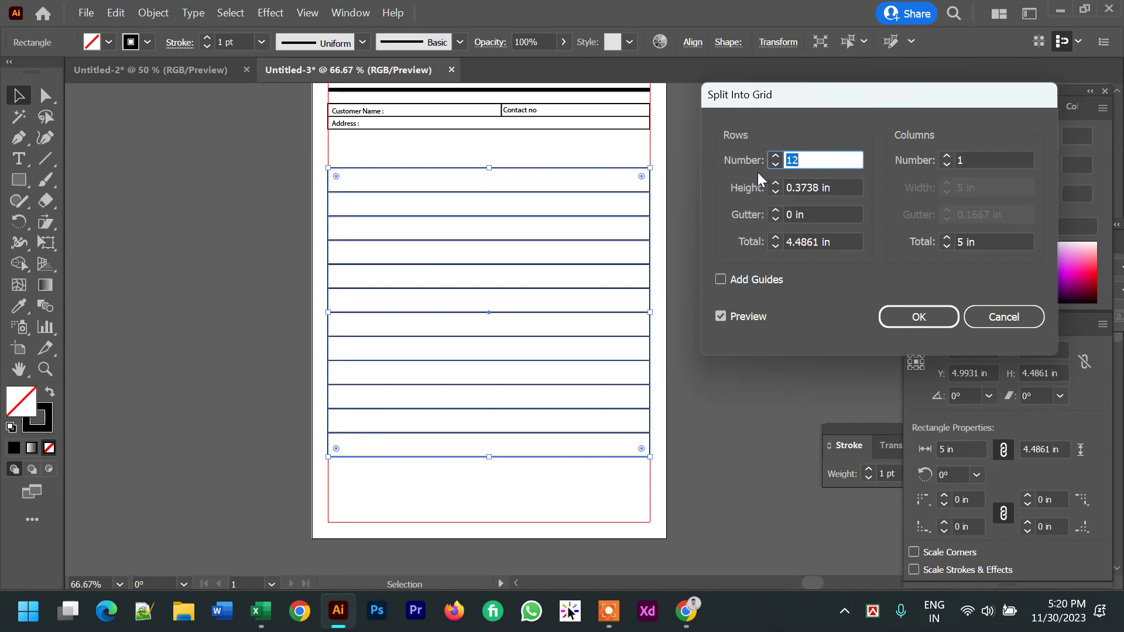
{"action": "left_click", "coordinate": [889, 318]}
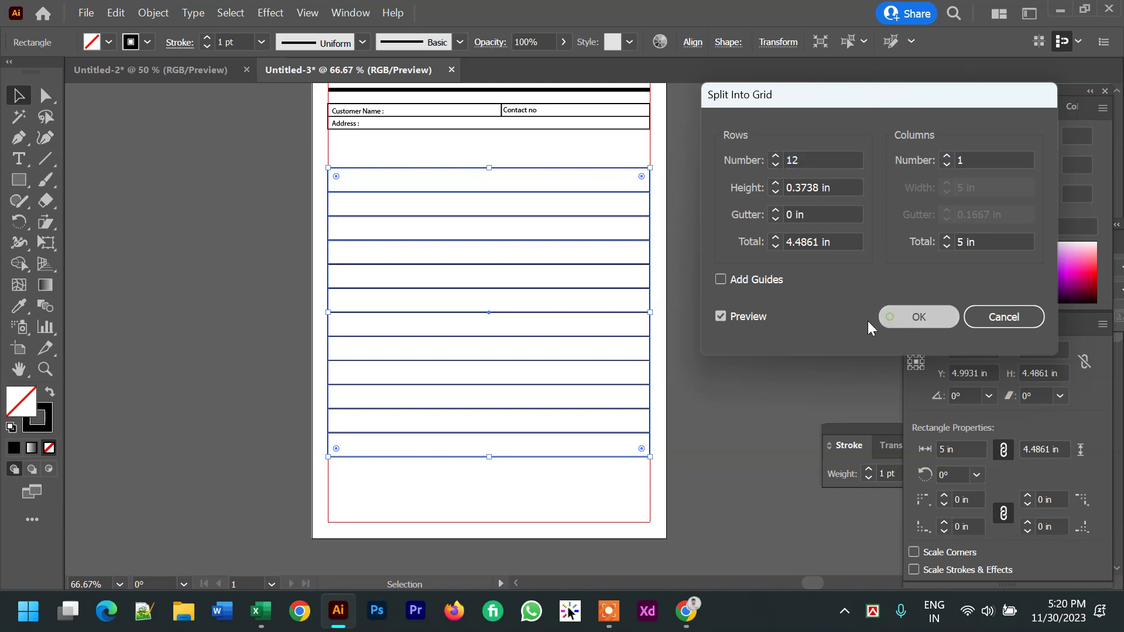
{"action": "left_click", "coordinate": [683, 308]}
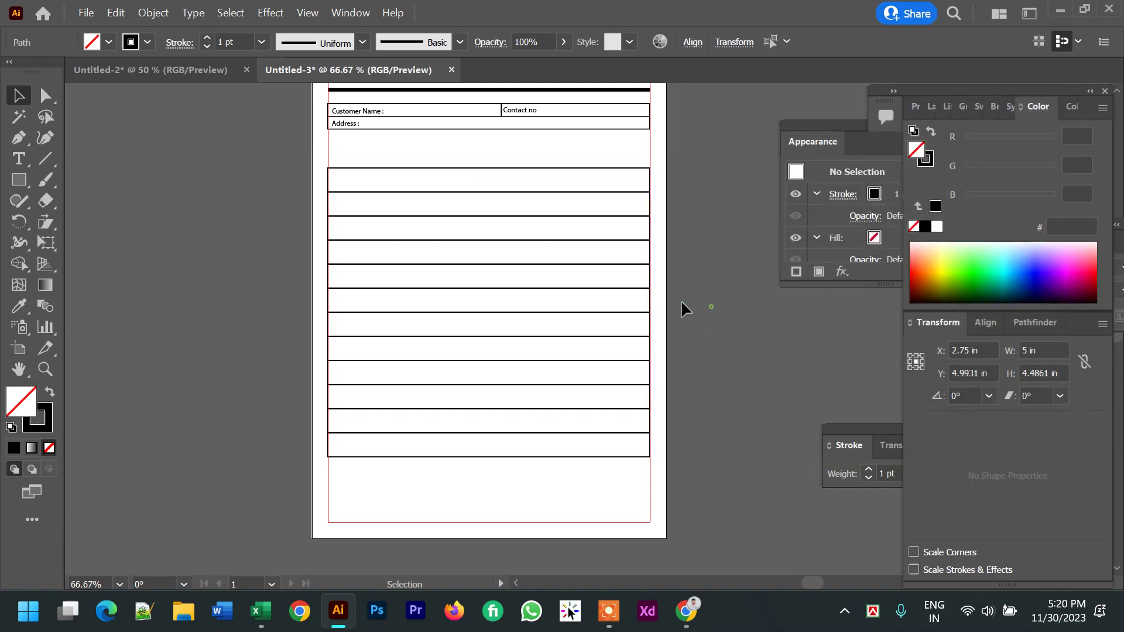
{"action": "left_click", "coordinate": [363, 168]}
{"action": "left_click", "coordinate": [732, 326]}
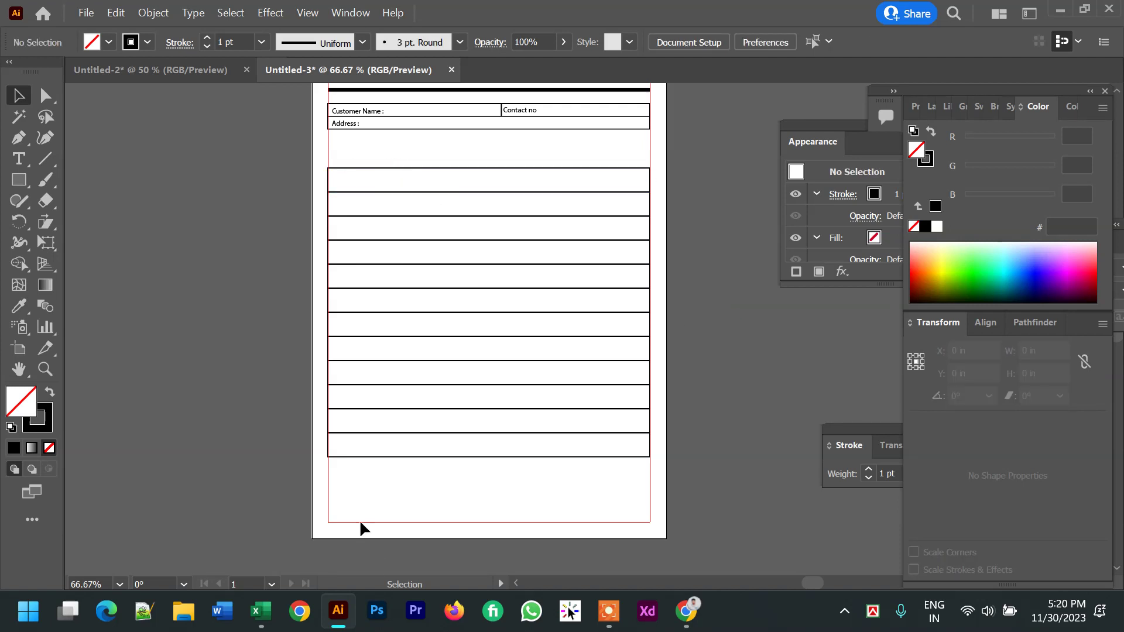
Draw four vertical lines about 5 in long across all the table rows, at X about 0.55, 2.72, 3.41 and 4.24 in
{"action": "left_click", "coordinate": [45, 158]}
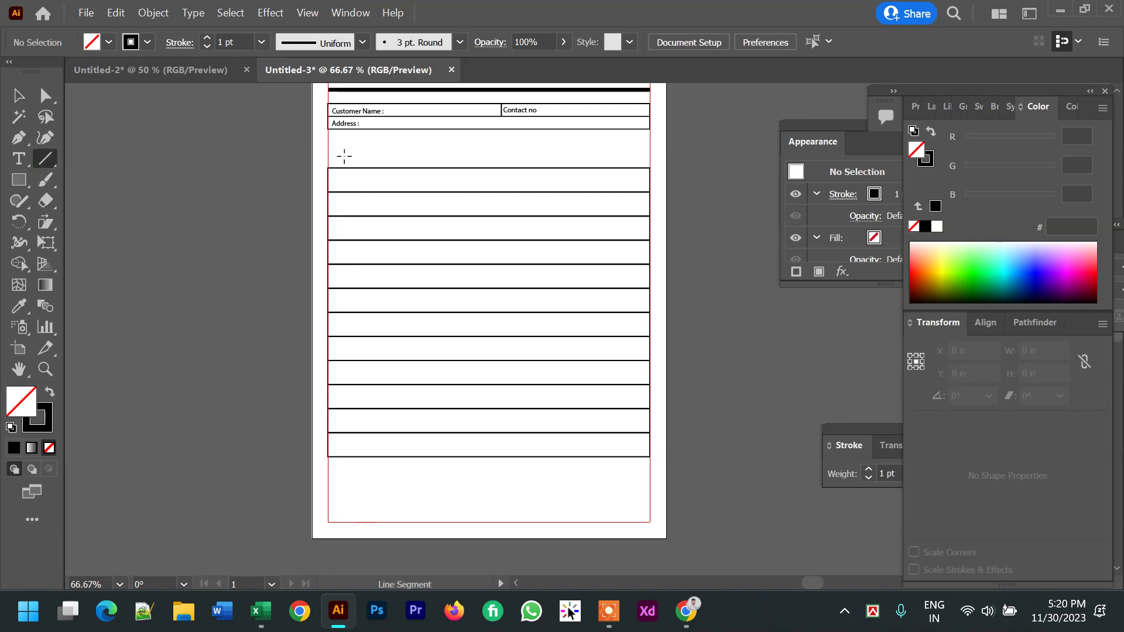
{"action": "left_click_drag", "start_coordinate": [347, 158], "coordinate": [348, 485]}
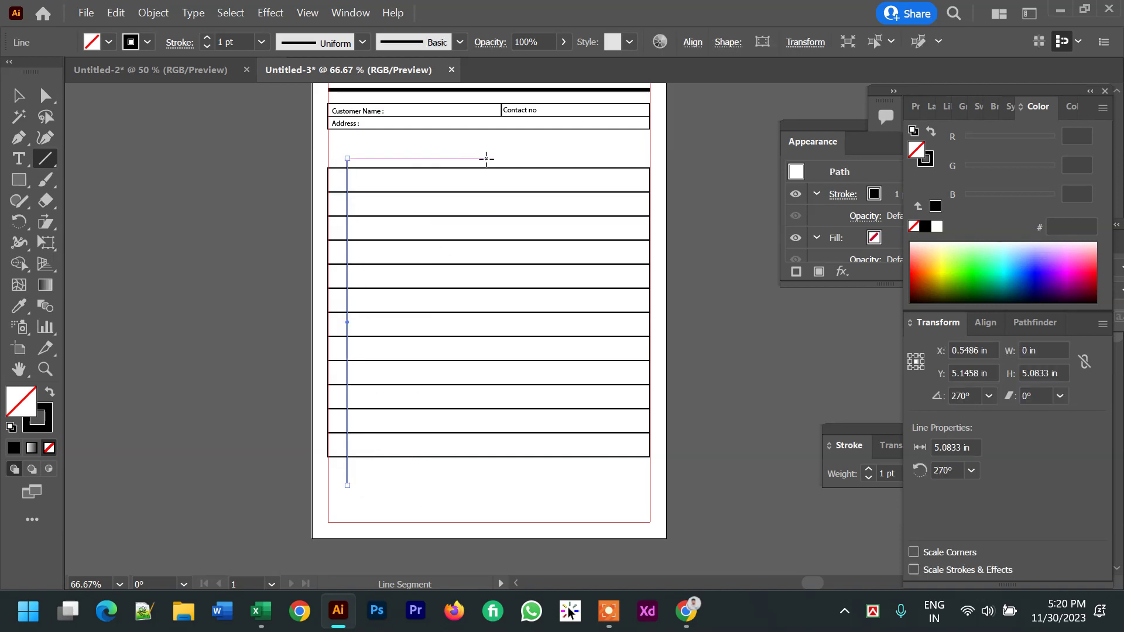
{"action": "left_click_drag", "start_coordinate": [486, 158], "coordinate": [487, 477]}
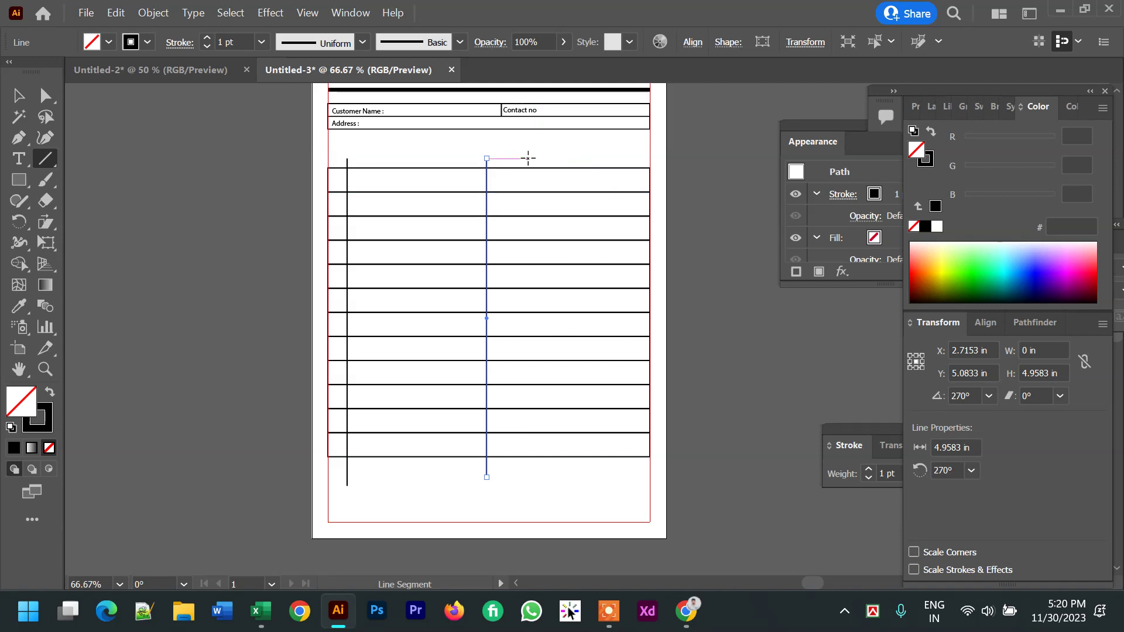
{"action": "mouse_move", "coordinate": [531, 158]}
{"action": "left_mouse_down"}
{"action": "mouse_move", "coordinate": [515, 492]}
{"action": "mouse_move", "coordinate": [530, 485]}
{"action": "left_mouse_up"}
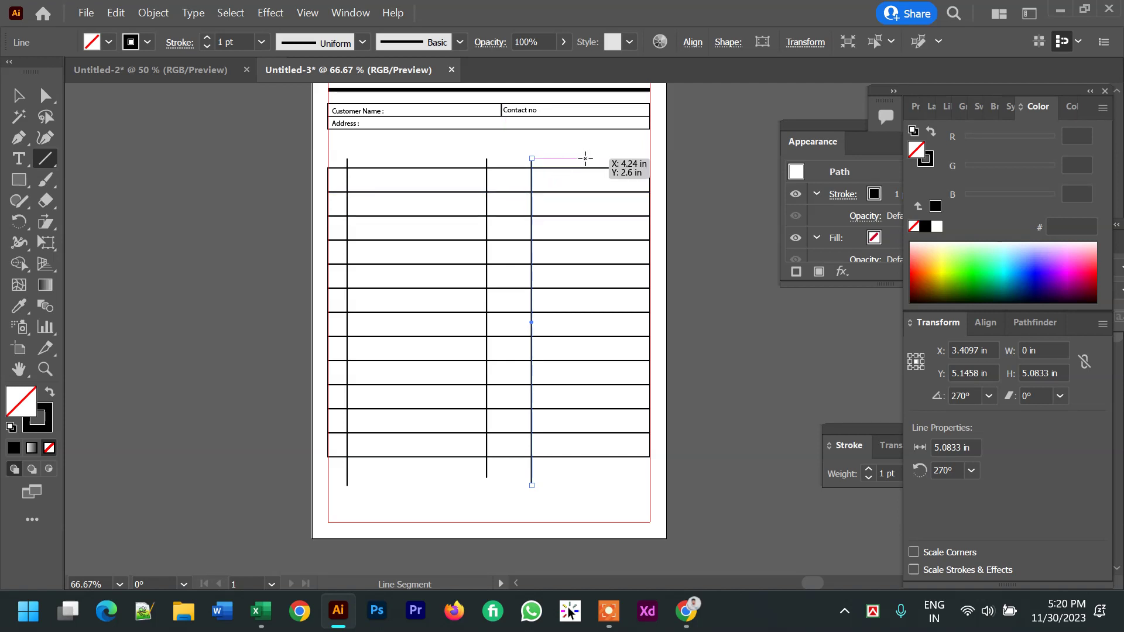
{"action": "left_click_drag", "start_coordinate": [586, 158], "coordinate": [585, 477]}
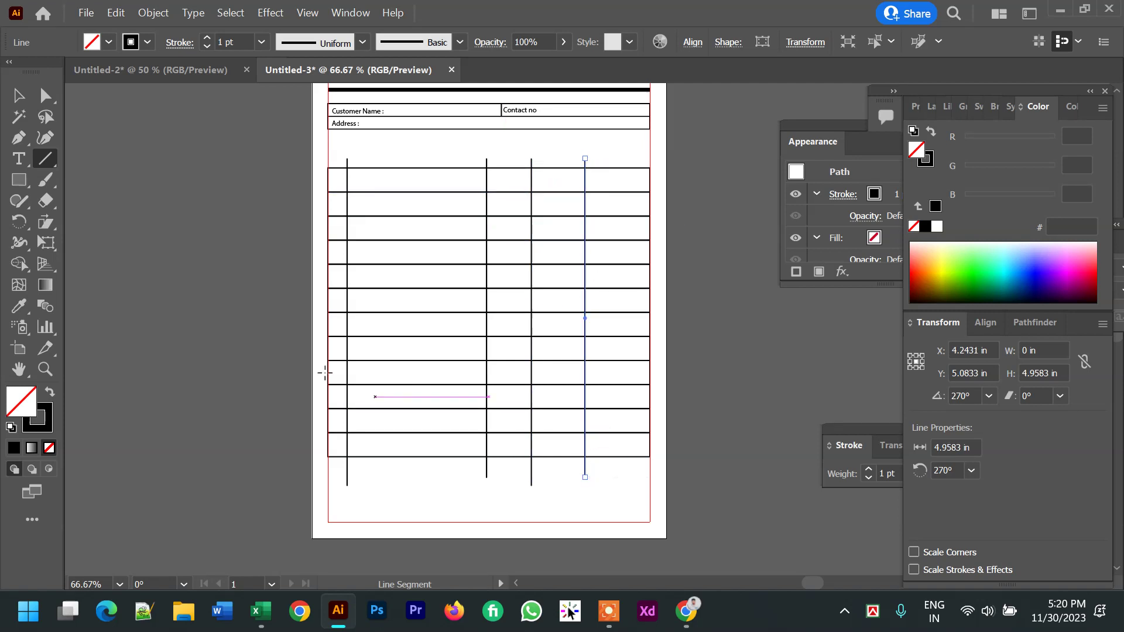
Remove the vertical line ends protruding below and above the table with the Shape Builder tool, and deselect the table
{"action": "left_click", "coordinate": [17, 94]}
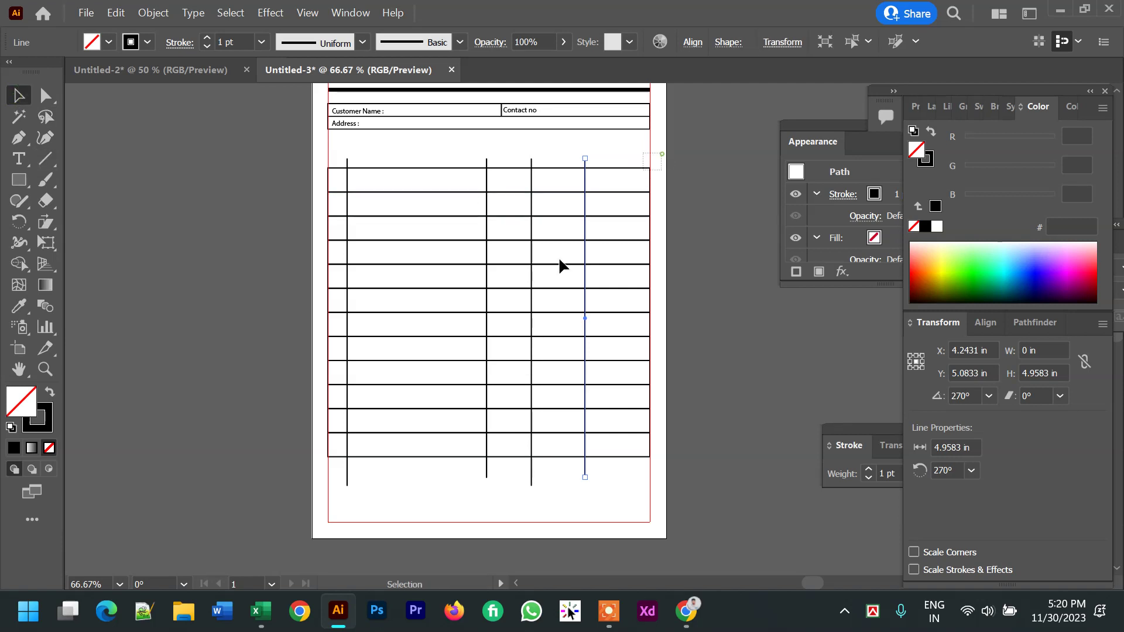
{"action": "left_click_drag", "start_coordinate": [662, 152], "coordinate": [313, 500]}
{"action": "left_click", "coordinate": [18, 264]}
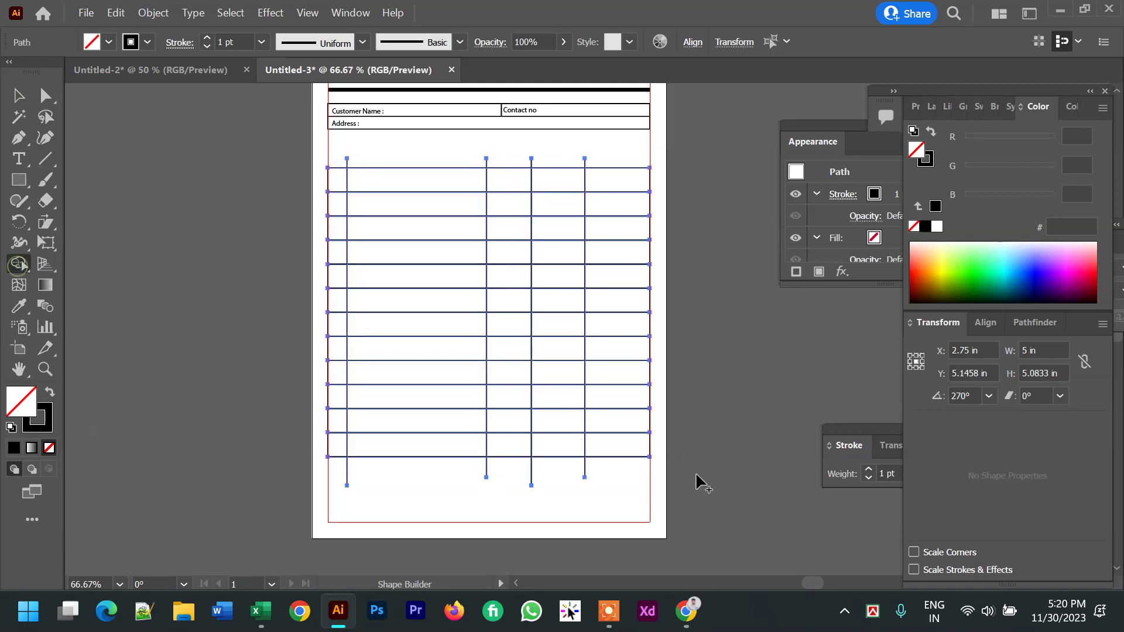
{"action": "mouse_move", "coordinate": [600, 464]}
{"action": "left_mouse_down"}
{"action": "mouse_move", "coordinate": [396, 494]}
{"action": "mouse_move", "coordinate": [361, 488]}
{"action": "mouse_move", "coordinate": [342, 469]}
{"action": "left_mouse_up"}
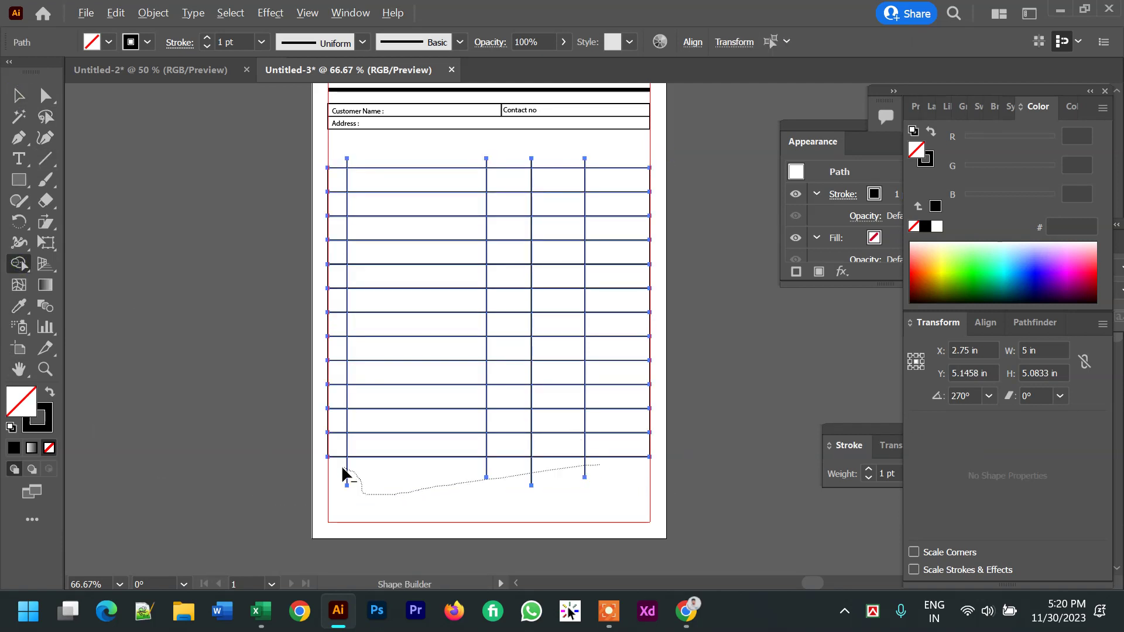
{"action": "left_click_drag", "start_coordinate": [519, 461], "coordinate": [520, 462]}
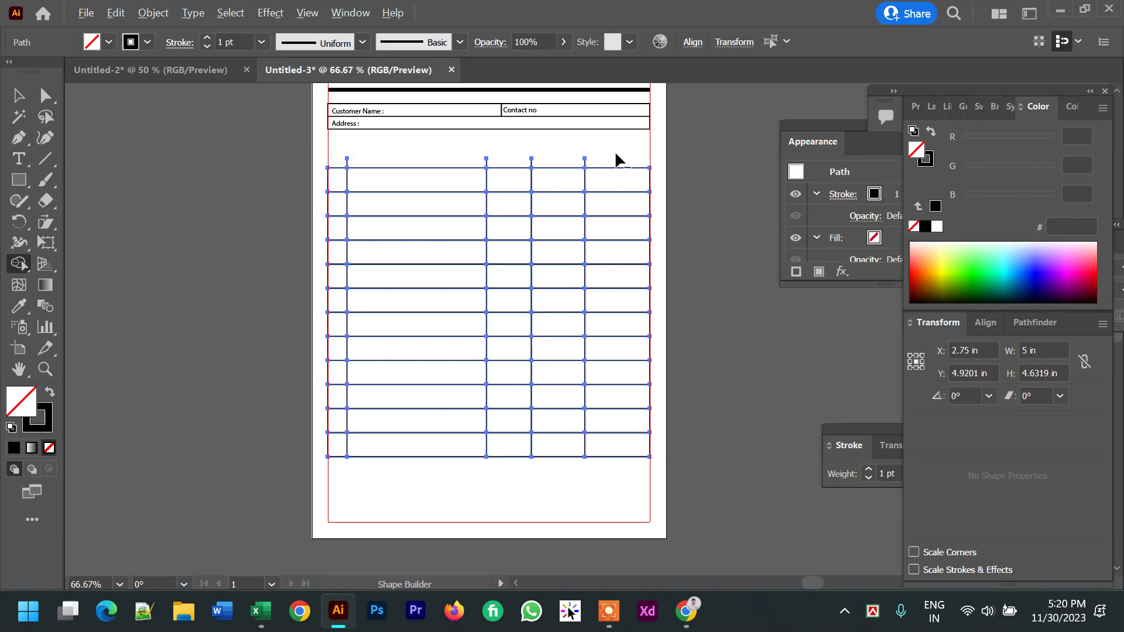
{"action": "left_click_drag", "start_coordinate": [611, 157], "coordinate": [330, 168]}
{"action": "left_click", "coordinate": [18, 95]}
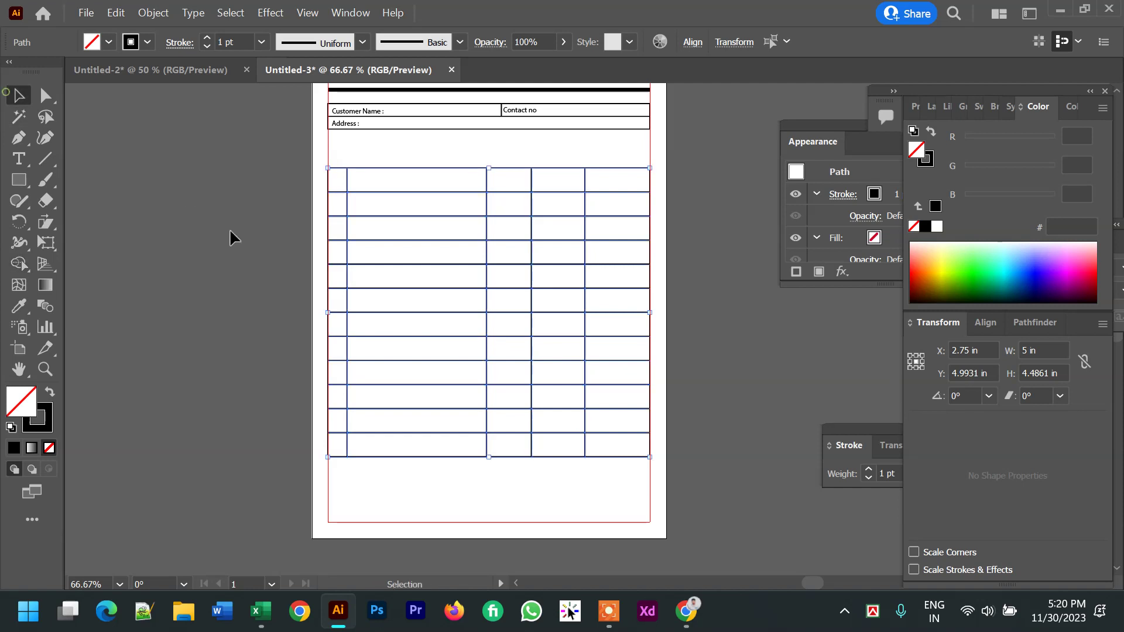
{"action": "left_click", "coordinate": [230, 233]}
Set the stroke weight of the whole item table to 0.5 pt
{"action": "left_click_drag", "start_coordinate": [667, 163], "coordinate": [310, 466]}
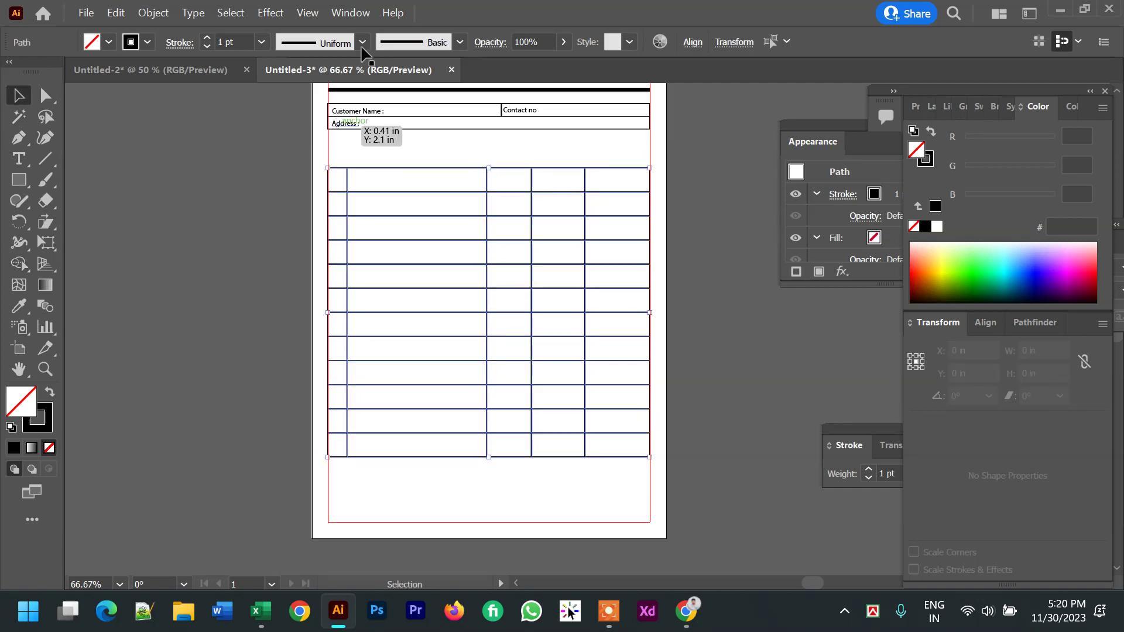
{"action": "left_click", "coordinate": [207, 47]}
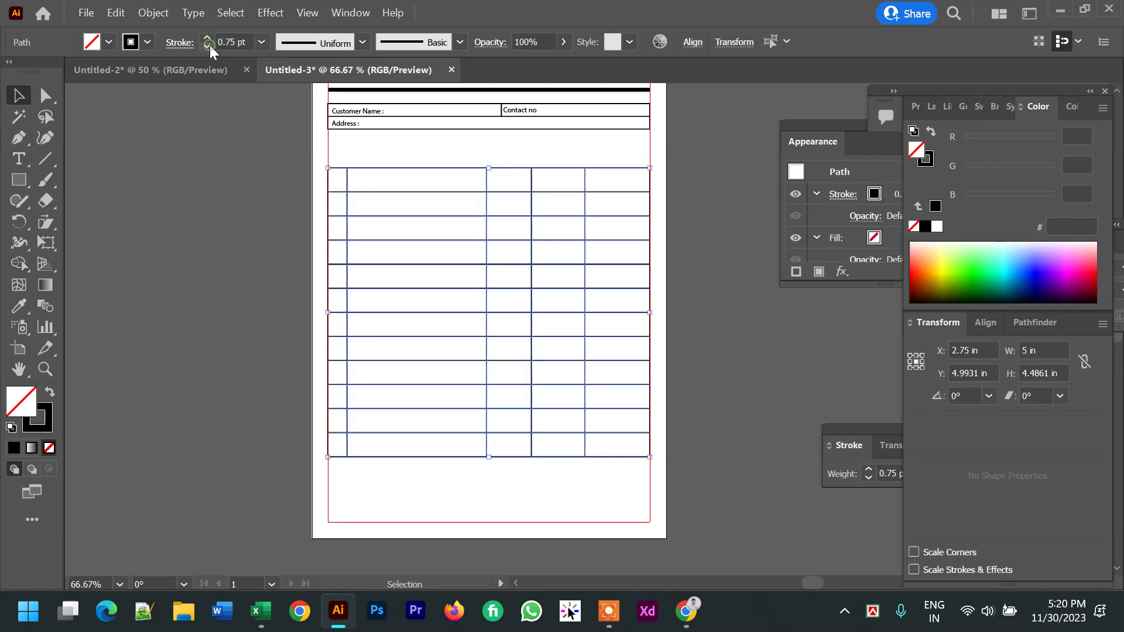
{"action": "left_click", "coordinate": [207, 47]}
{"action": "left_click", "coordinate": [218, 196]}
Add the text "Product Name" in the second cell of the table's header row and move it nearer the cell's centre
{"action": "scroll", "coordinate": [658, 351], "scroll_direction": "down", "scroll_amount": 4}
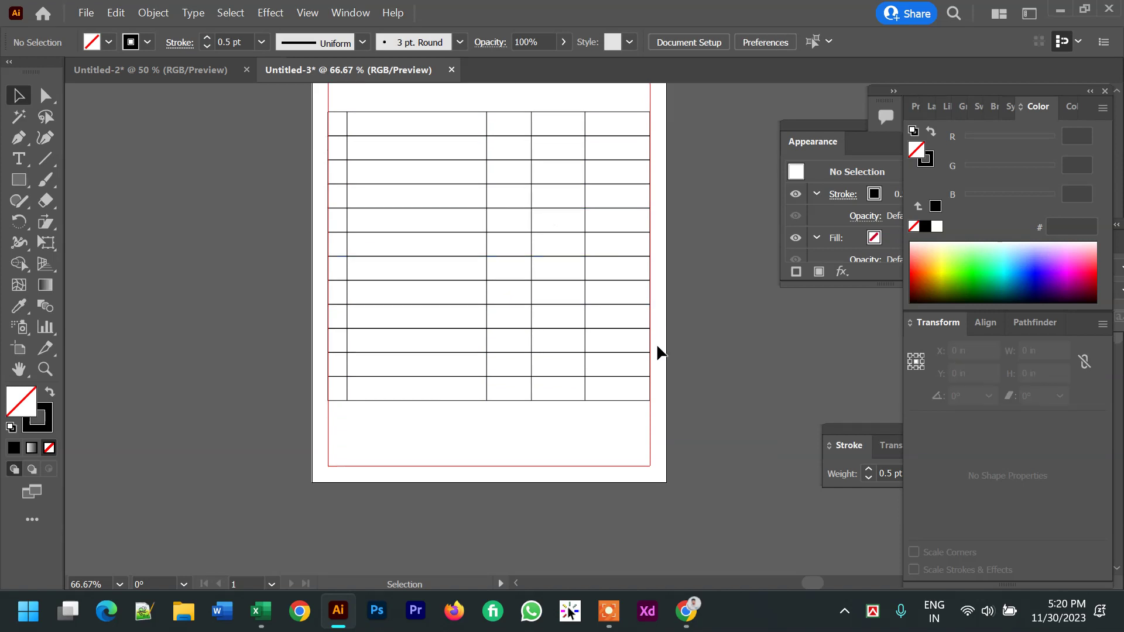
{"action": "scroll", "coordinate": [615, 340], "scroll_direction": "up", "scroll_amount": 3}
{"action": "key", "text": "ctrl+plus"}
{"action": "key", "text": "ctrl+plus"}
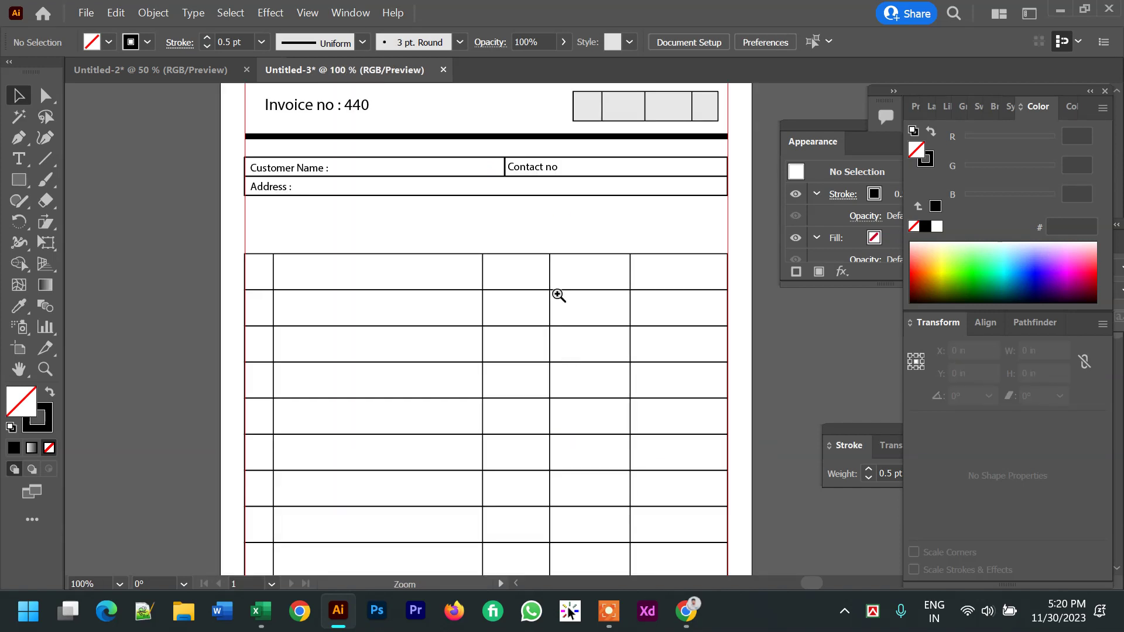
{"action": "left_click", "coordinate": [19, 158]}
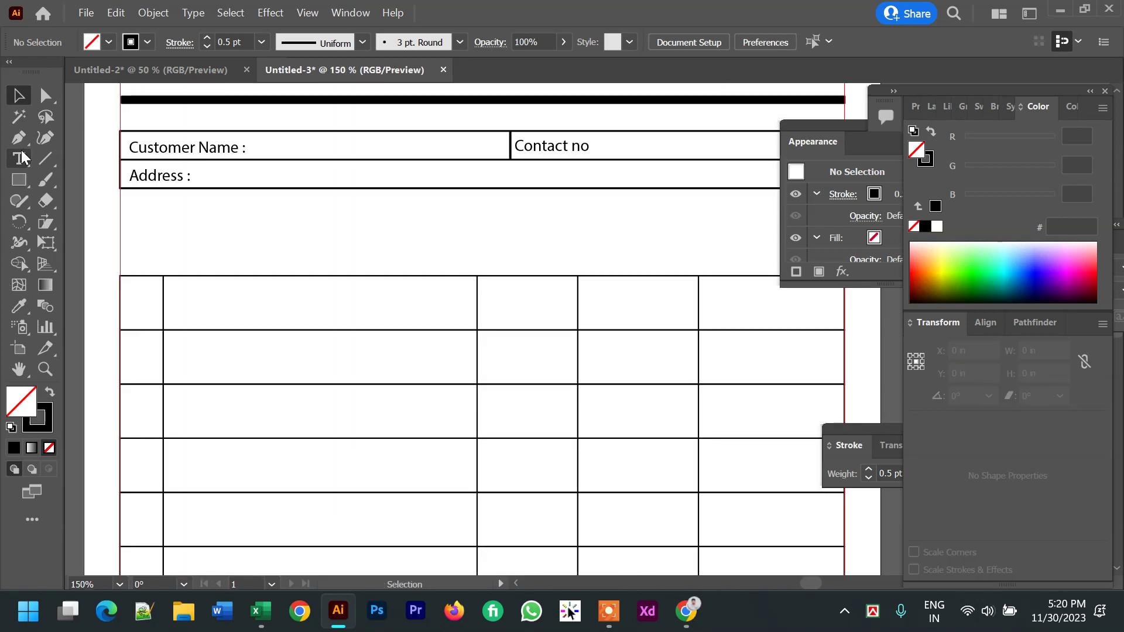
{"action": "left_click", "coordinate": [202, 306]}
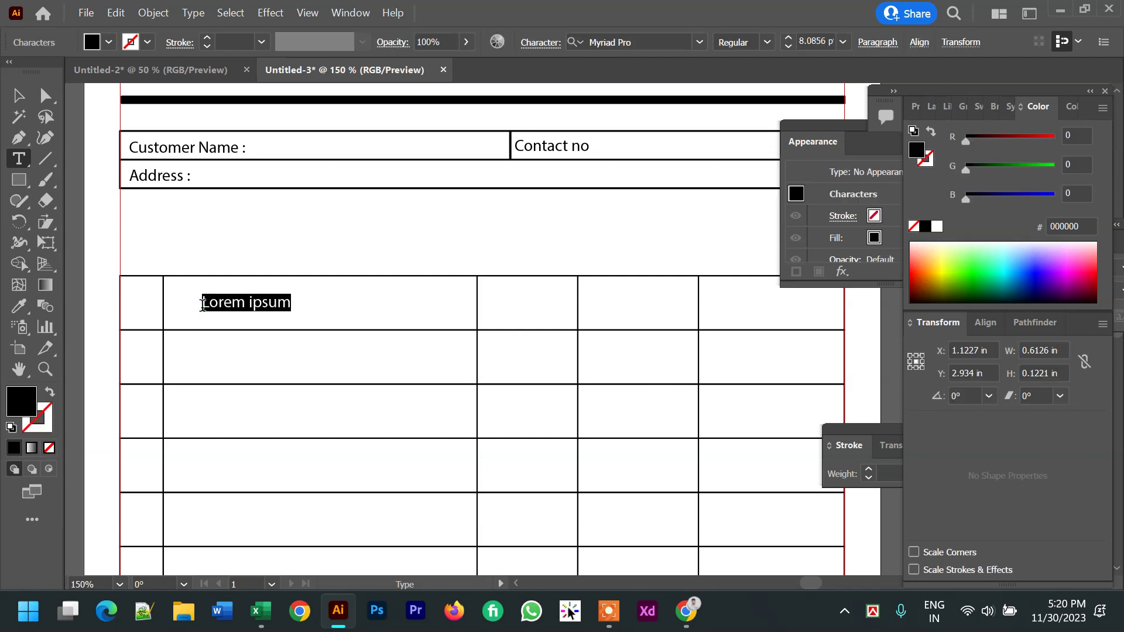
{"action": "type", "text": "Prod"}
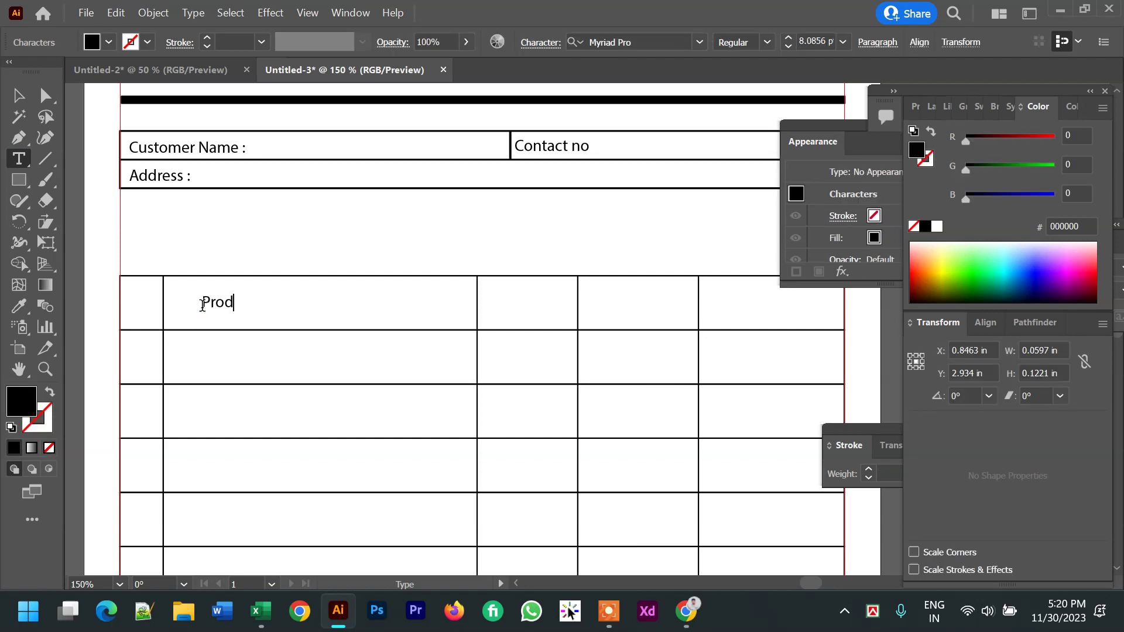
{"action": "type", "text": "uct Name"}
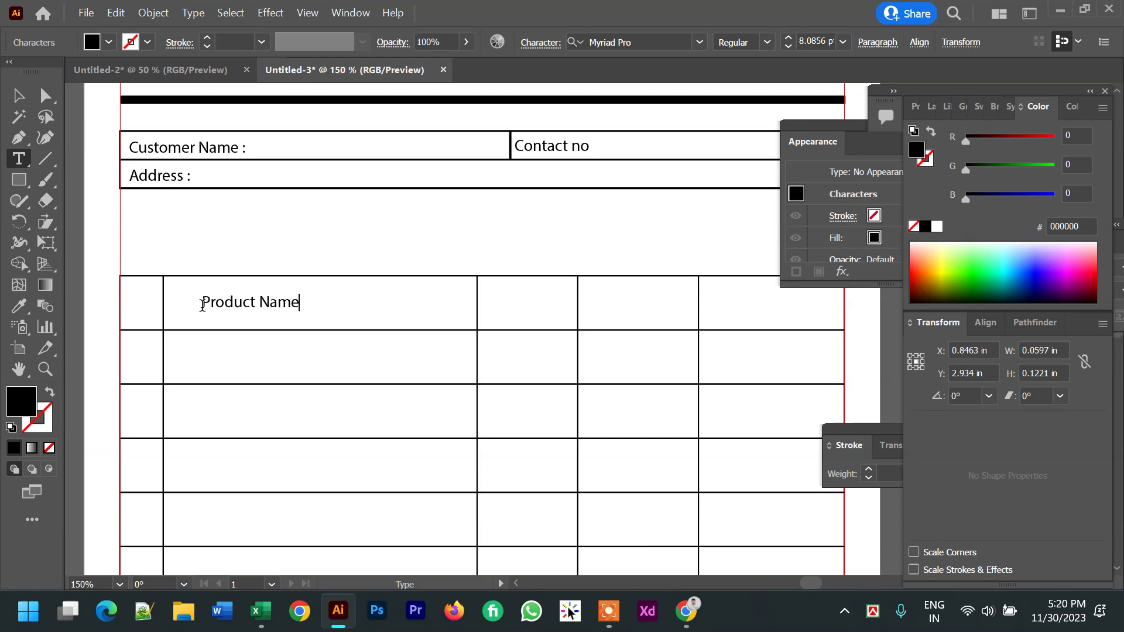
{"action": "left_click", "coordinate": [211, 301]}
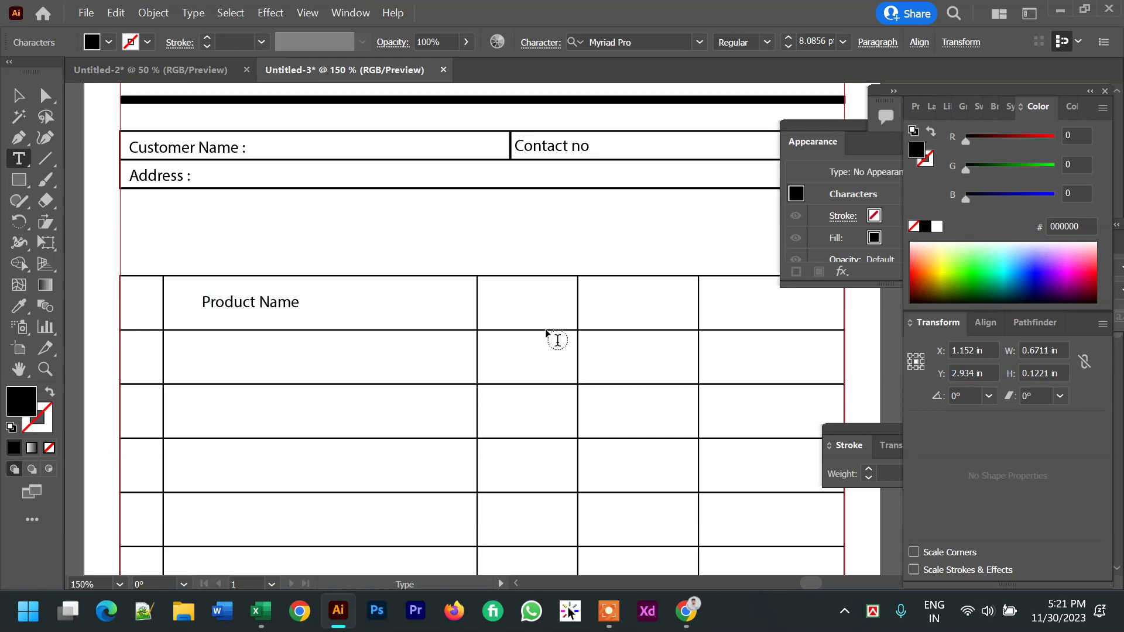
{"action": "key", "text": "BackSpace"}
{"action": "type", "text": "P"}
{"action": "left_click", "coordinate": [18, 95]}
{"action": "left_click_drag", "start_coordinate": [283, 301], "coordinate": [329, 308]}
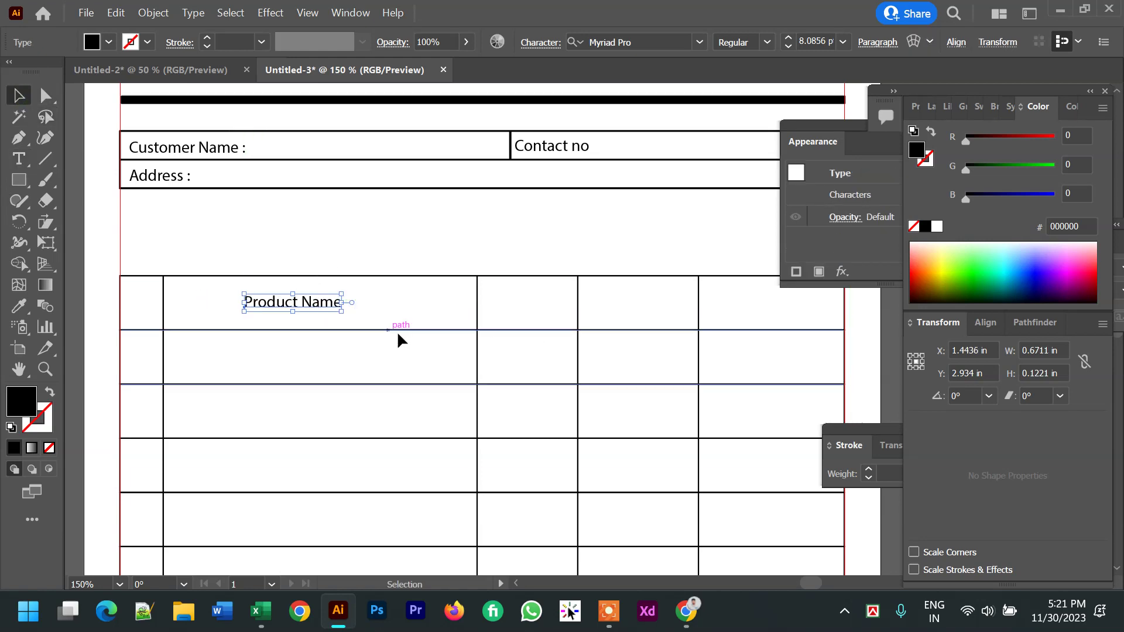
Copy the Product Name label into the last cell of the header row and change the copied text to "Total"
{"action": "scroll", "coordinate": [351, 330], "scroll_direction": "right", "scroll_amount": 3}
{"action": "left_click_drag", "start_coordinate": [240, 316], "coordinate": [743, 321]}
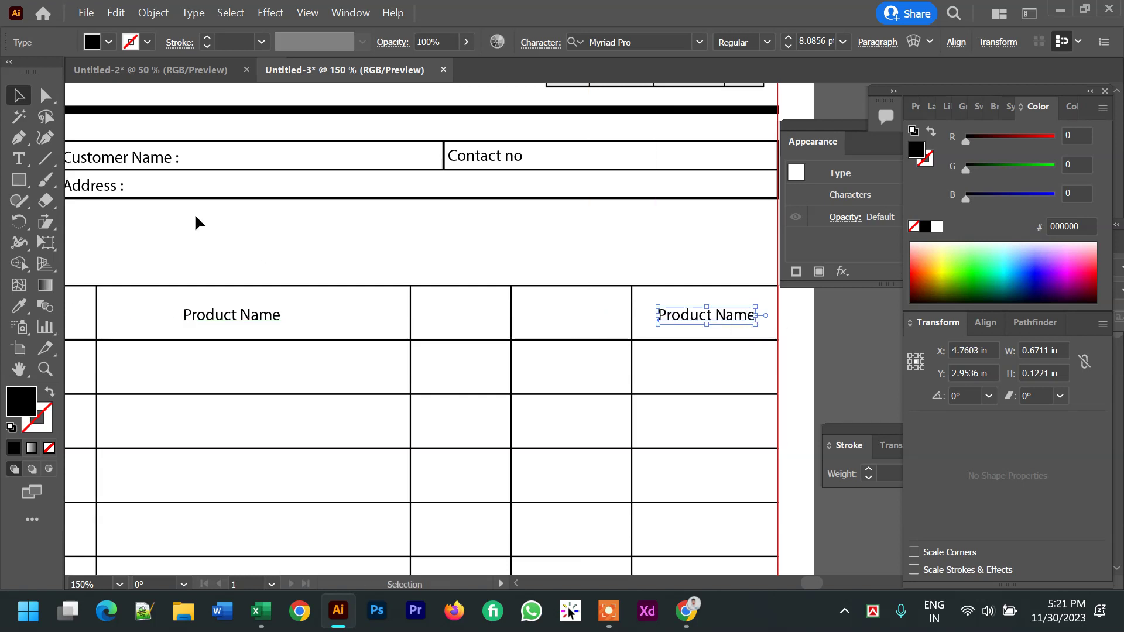
{"action": "left_click", "coordinate": [20, 159]}
{"action": "left_click", "coordinate": [753, 318]}
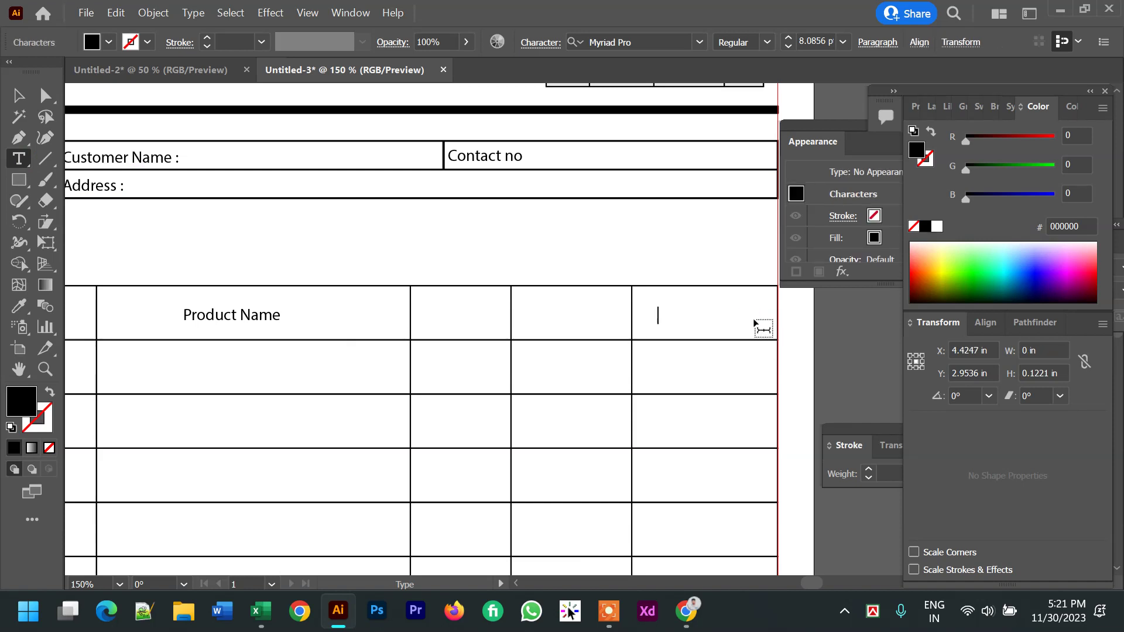
{"action": "type", "text": "Total"}
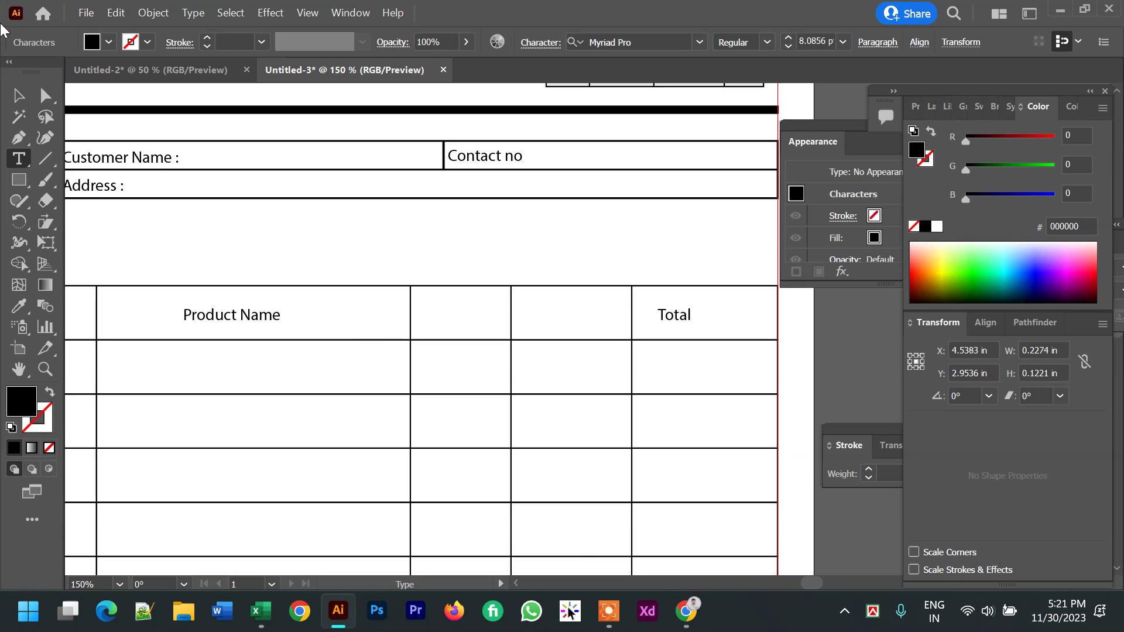
Move the Total label to the middle of its header cell and deselect it
{"action": "left_click", "coordinate": [18, 95]}
{"action": "left_click_drag", "start_coordinate": [684, 319], "coordinate": [717, 319]}
{"action": "left_click", "coordinate": [585, 325]}
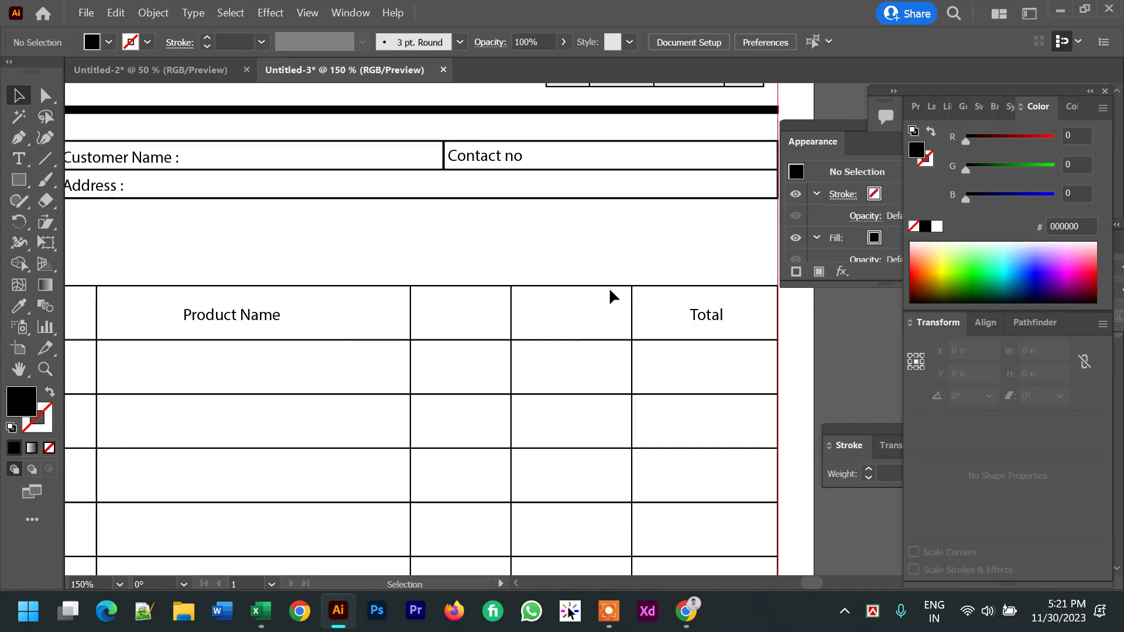
Copy the Total label into the fourth header cell, change the copied text to "Price" and move it nearer the cell's centre
{"action": "left_click", "coordinate": [707, 319]}
{"action": "left_click_drag", "start_coordinate": [704, 322], "coordinate": [563, 328]}
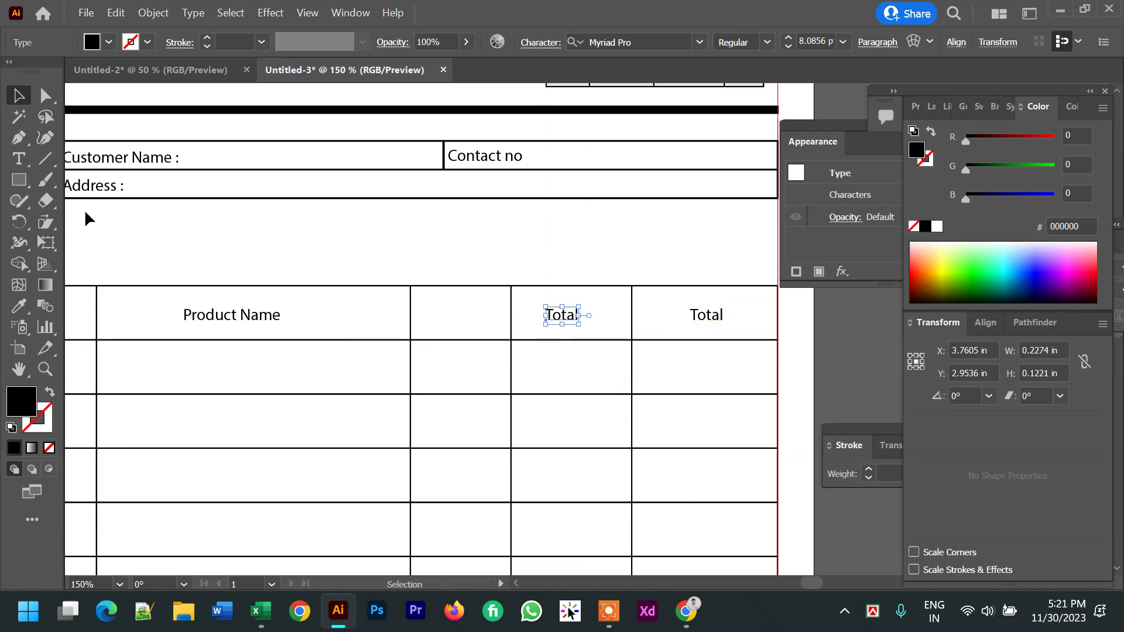
{"action": "left_click", "coordinate": [30, 158]}
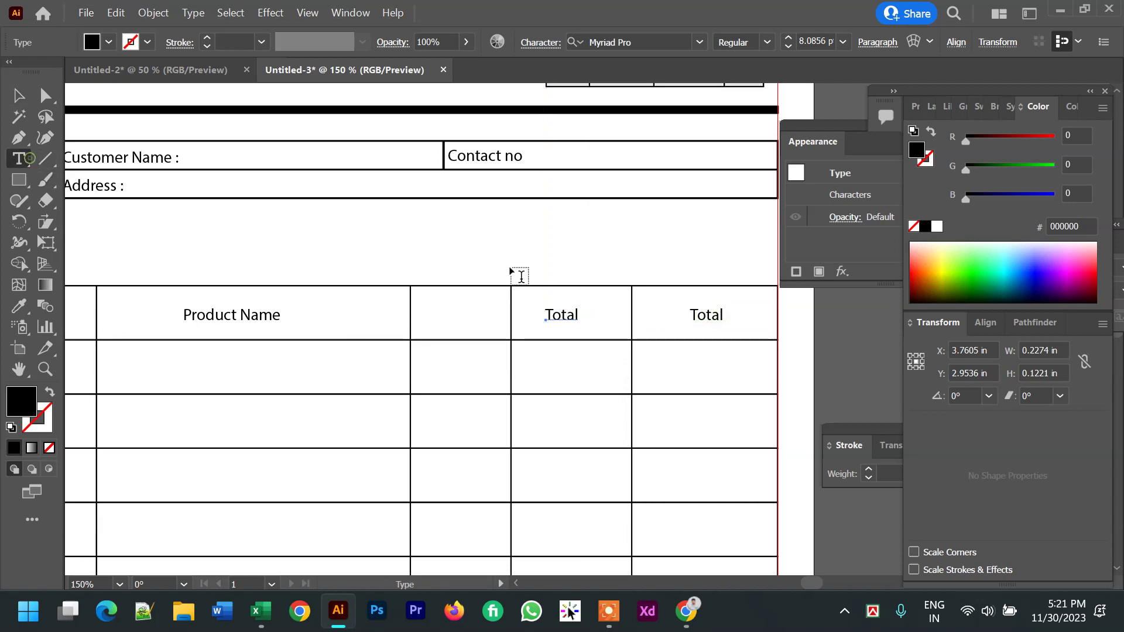
{"action": "left_click", "coordinate": [577, 314]}
{"action": "key", "text": "BackSpace"}
{"action": "key", "text": "BackSpace"}
{"action": "key", "text": "BackSpace"}
{"action": "key", "text": "BackSpace"}
{"action": "key", "text": "BackSpace"}
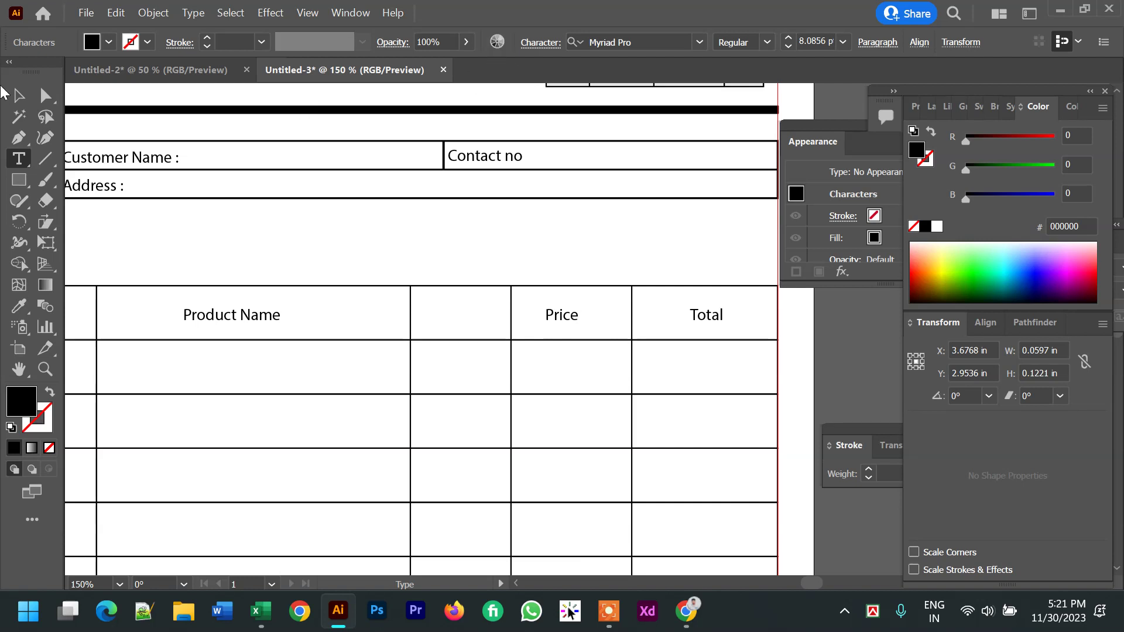
{"action": "left_click", "coordinate": [24, 92]}
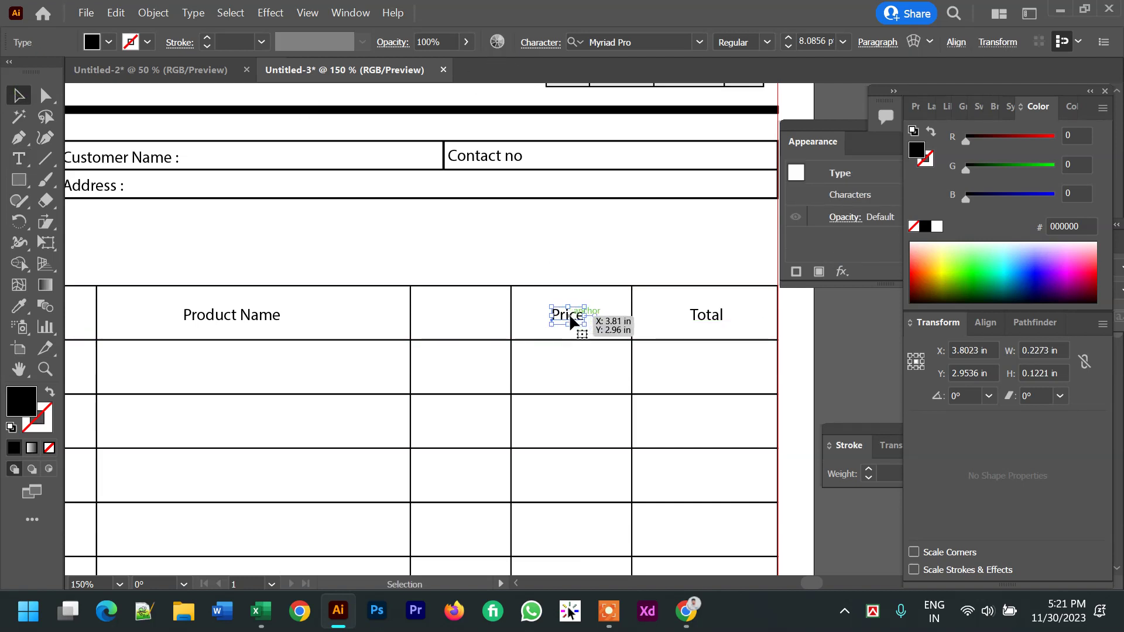
Copy the Price label into the third header cell, change the copied text to "Qty" and deselect it
{"action": "left_click_drag", "start_coordinate": [569, 319], "coordinate": [460, 319]}
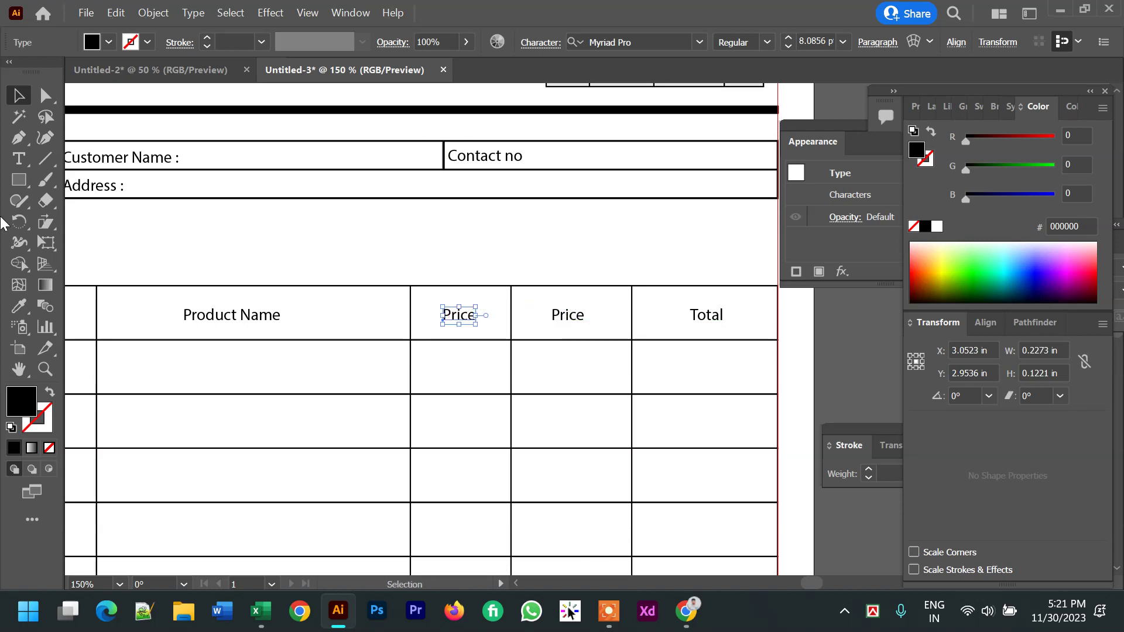
{"action": "left_click", "coordinate": [22, 162]}
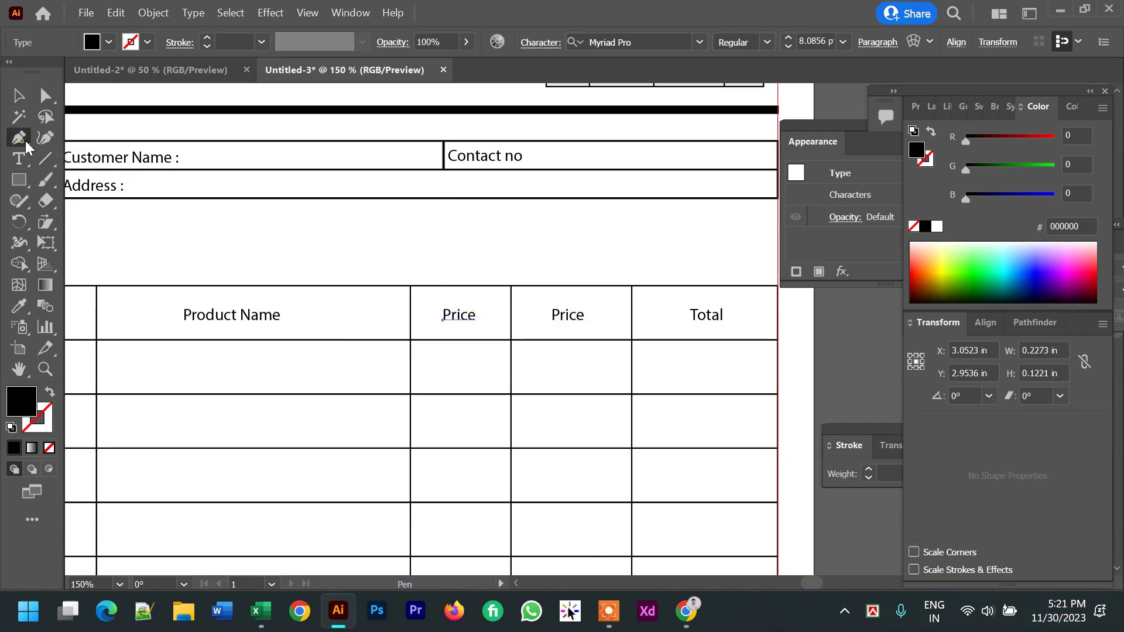
{"action": "left_click", "coordinate": [475, 310]}
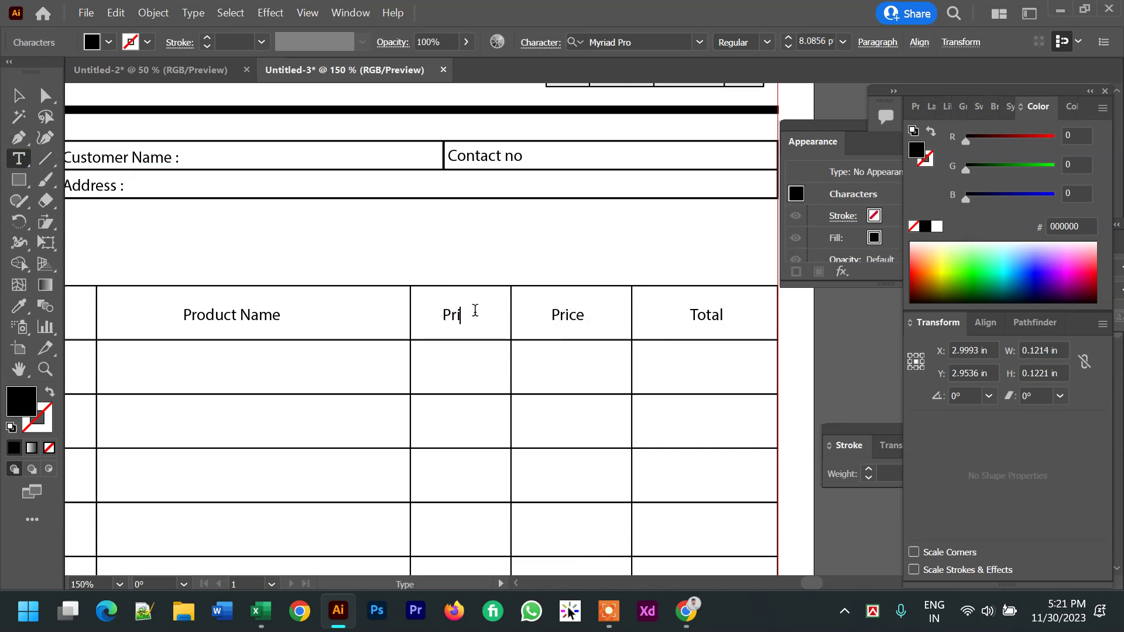
{"action": "key", "text": "BackSpace"}
{"action": "key", "text": "BackSpace"}
{"action": "key", "text": "BackSpace"}
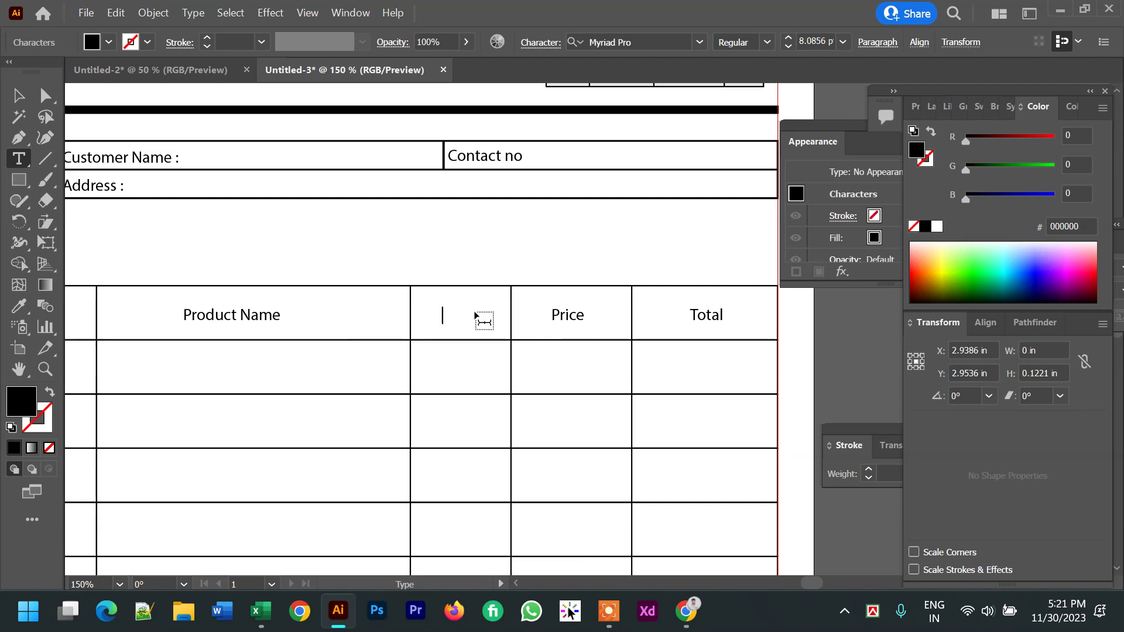
{"action": "type", "text": "Qty"}
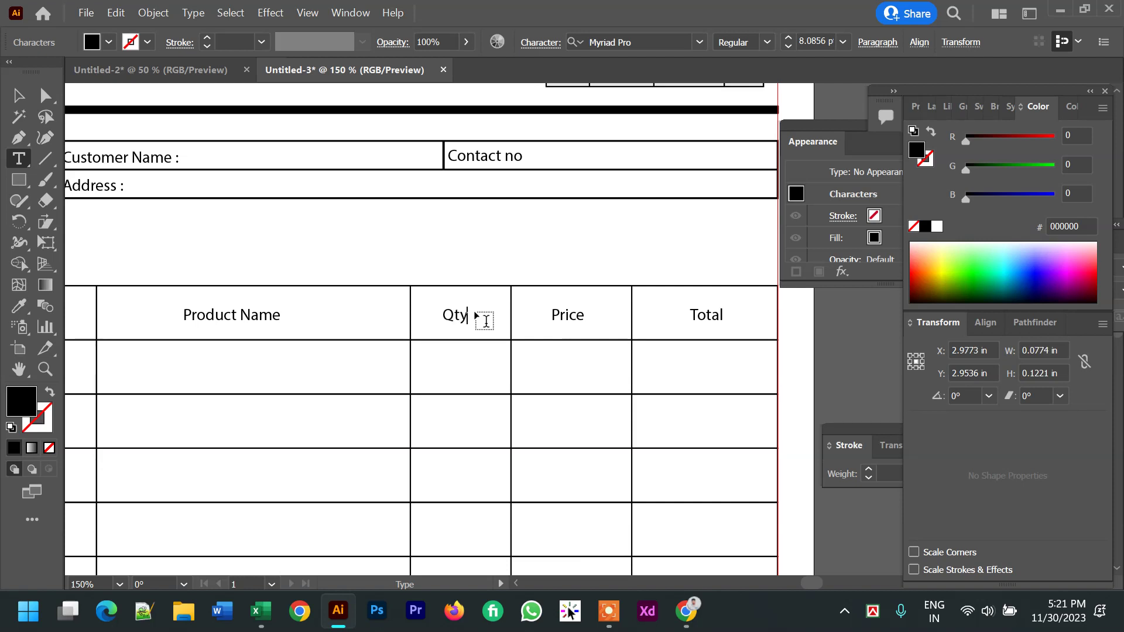
{"action": "left_click", "coordinate": [18, 96]}
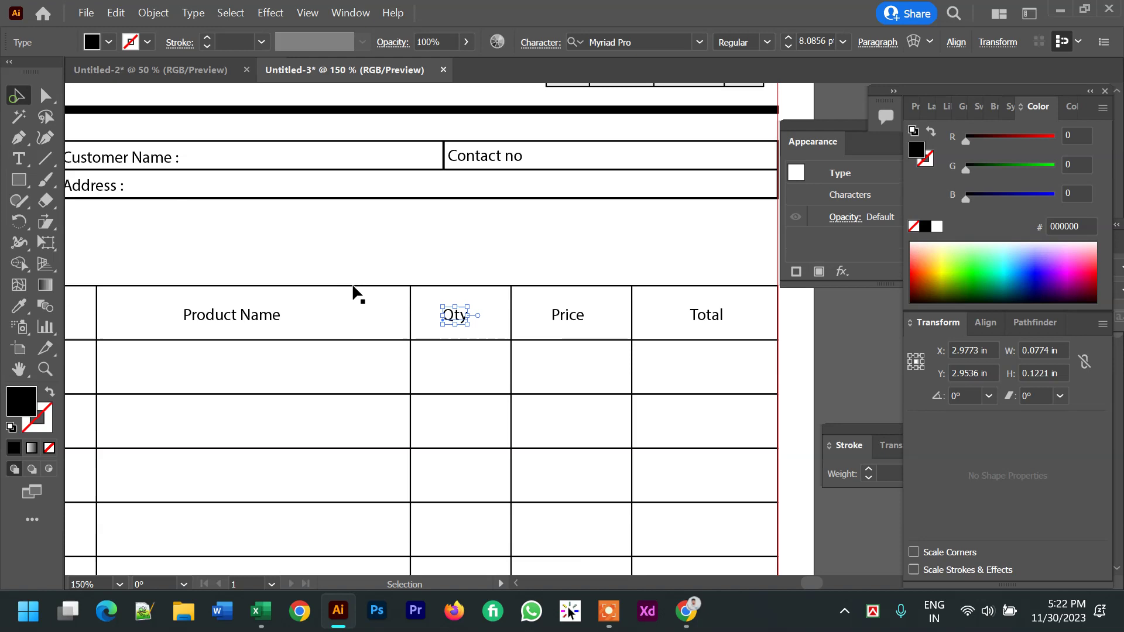
{"action": "left_click", "coordinate": [393, 257]}
Add the text "Sl no" in the first header cell and move it to the cell's middle, level with Product Name
{"action": "left_click", "coordinate": [552, 316], "text": "ctrl+alt"}
{"action": "left_click", "coordinate": [552, 317], "text": "ctrl+alt"}
{"action": "left_click", "coordinate": [421, 354], "text": "ctrl"}
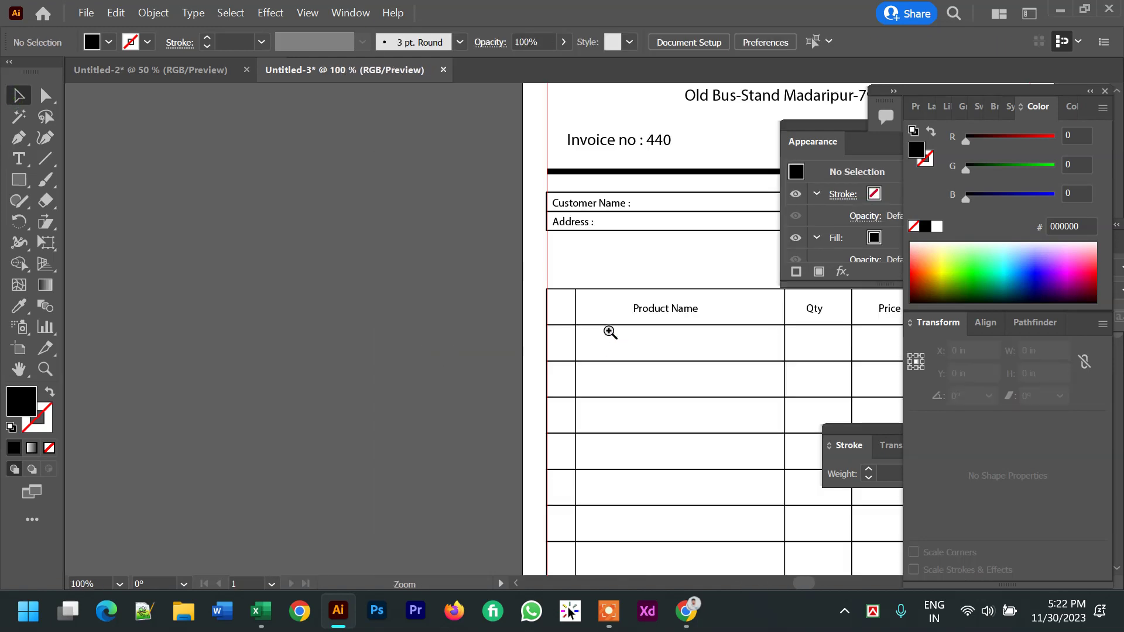
{"action": "left_click", "coordinate": [607, 329], "text": "ctrl"}
{"action": "left_click", "coordinate": [590, 306], "text": "ctrl"}
{"action": "left_click", "coordinate": [587, 307], "text": "ctrl"}
{"action": "left_click", "coordinate": [18, 161]}
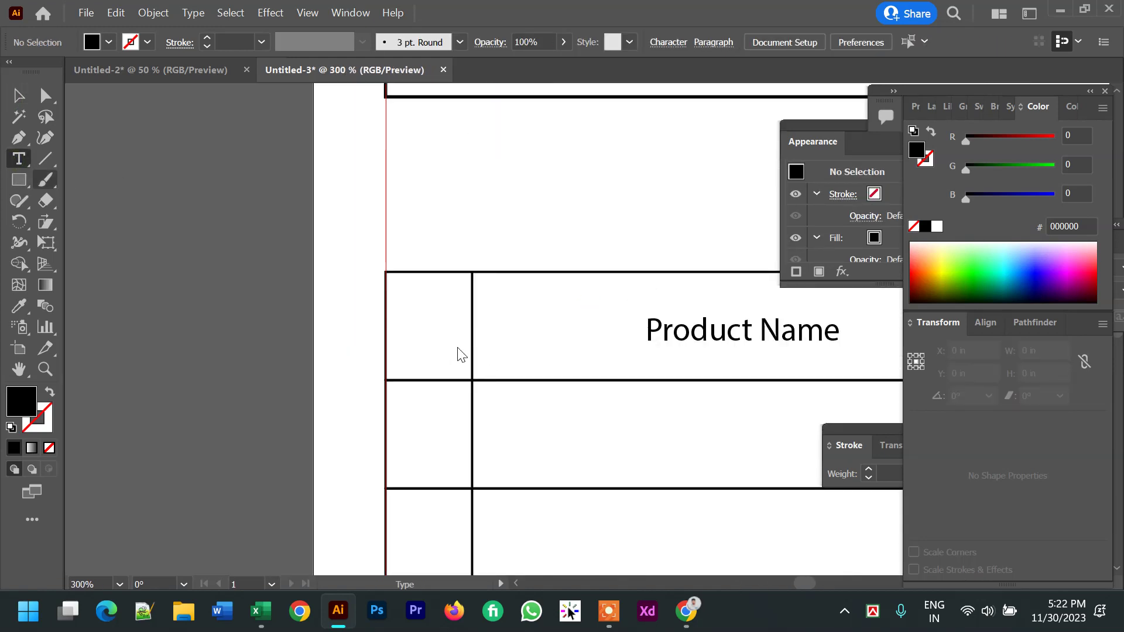
{"action": "left_click", "coordinate": [402, 328]}
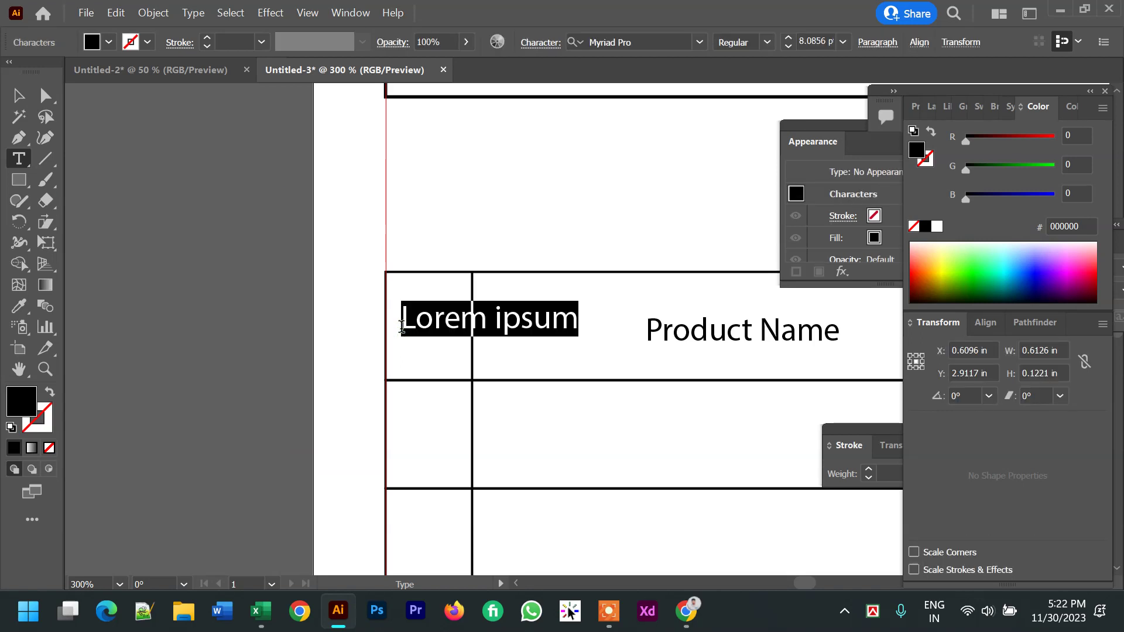
{"action": "type", "text": "Sln"}
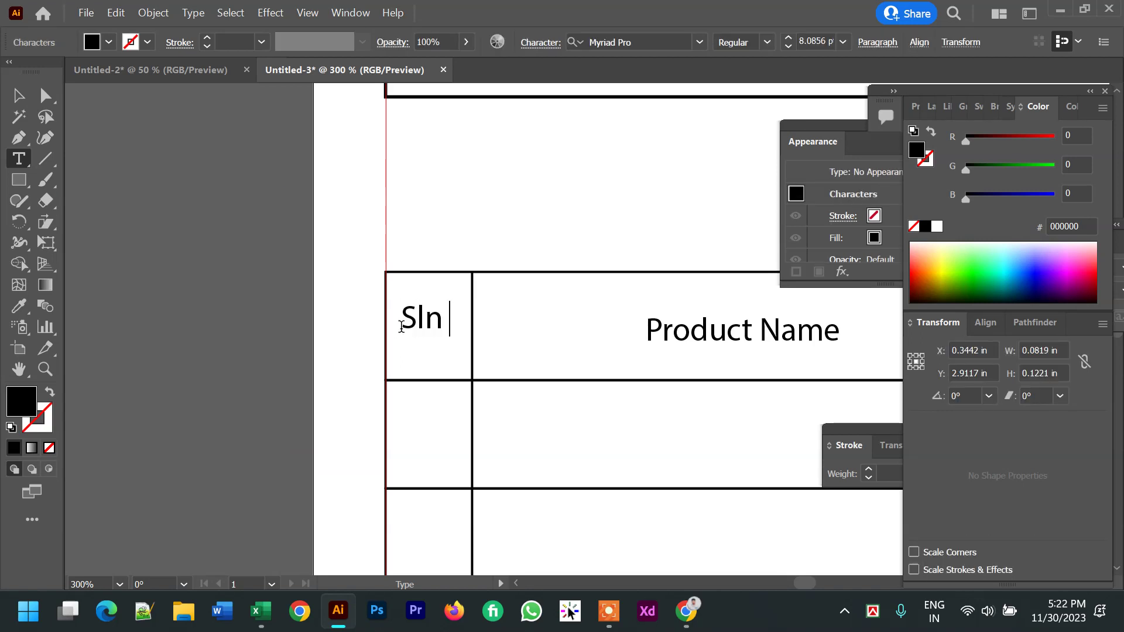
{"action": "key", "text": "BackSpace"}
{"action": "key", "text": "BackSpace"}
{"action": "type", "text": "no"}
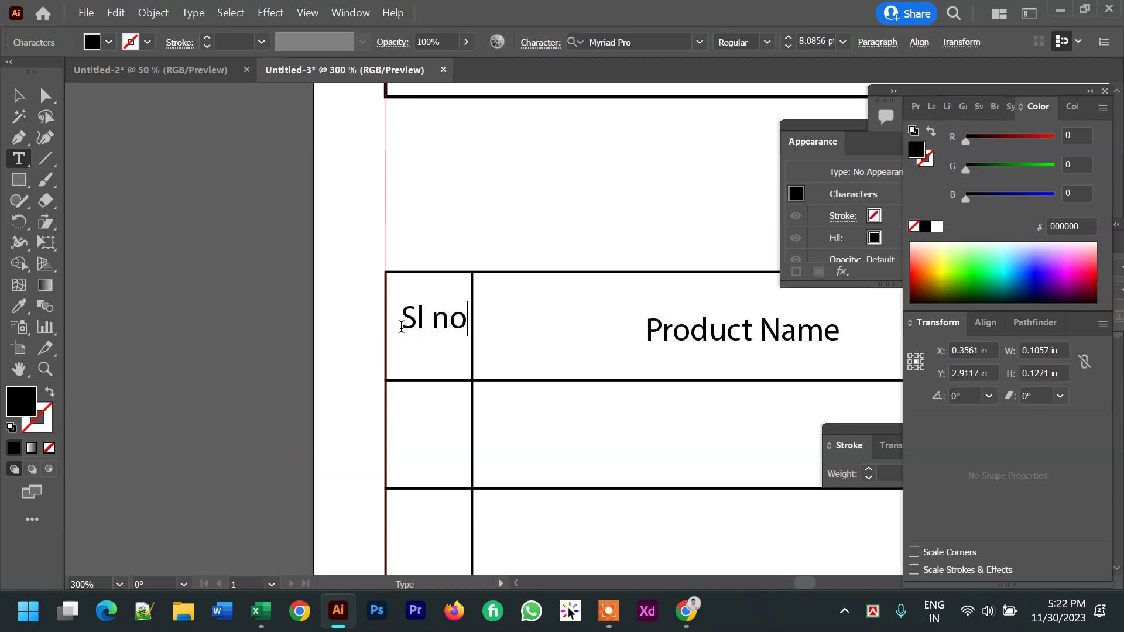
{"action": "key", "text": "Escape"}
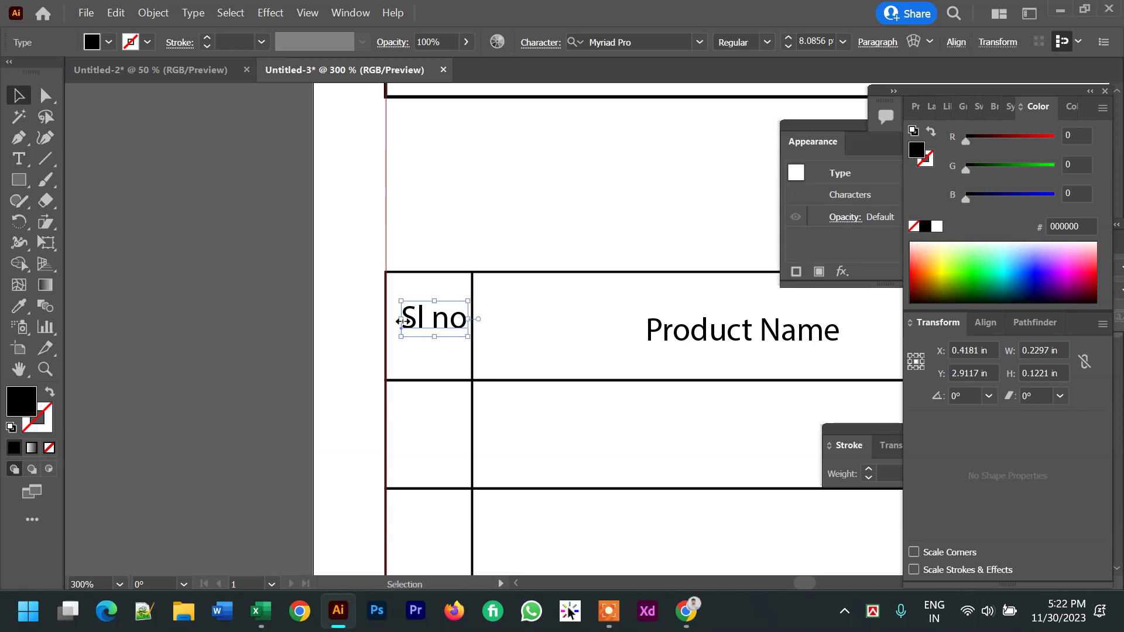
{"action": "mouse_move", "coordinate": [432, 333]}
{"action": "left_mouse_down"}
{"action": "mouse_move", "coordinate": [443, 328]}
{"action": "mouse_move", "coordinate": [431, 329]}
{"action": "left_mouse_up"}
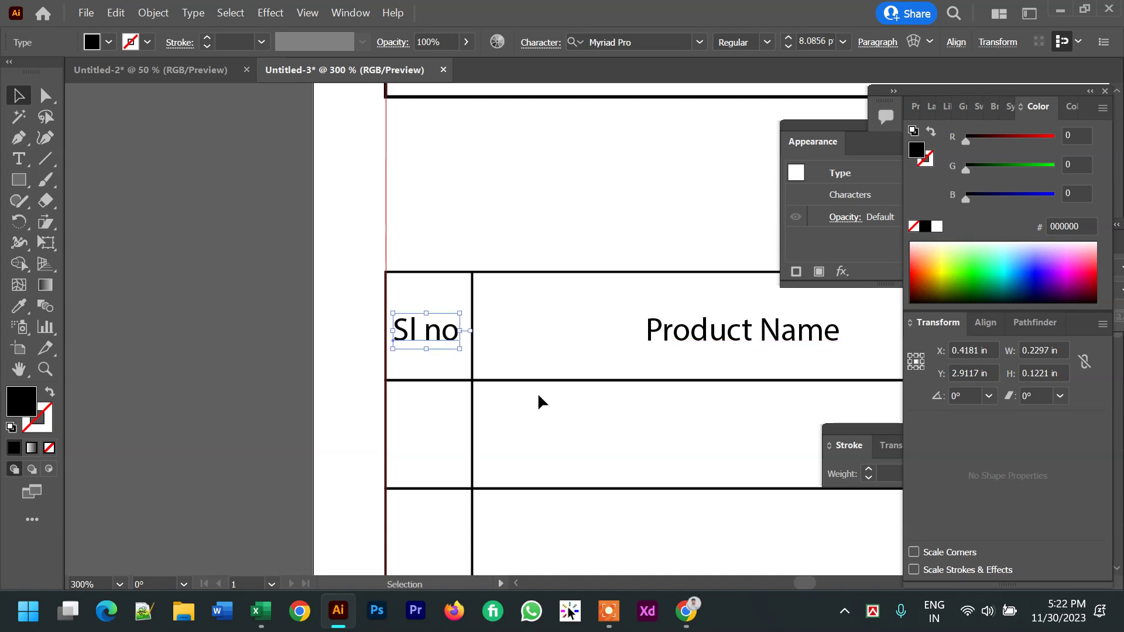
{"action": "left_click", "coordinate": [579, 361]}
Add the text "Customer Singneture" below the item table and move it towards the page's lower right corner
{"action": "left_click", "coordinate": [596, 370], "text": "ctrl+alt"}
{"action": "left_click", "coordinate": [595, 370], "text": "ctrl+alt"}
{"action": "left_click", "coordinate": [678, 343], "text": "ctrl+alt"}
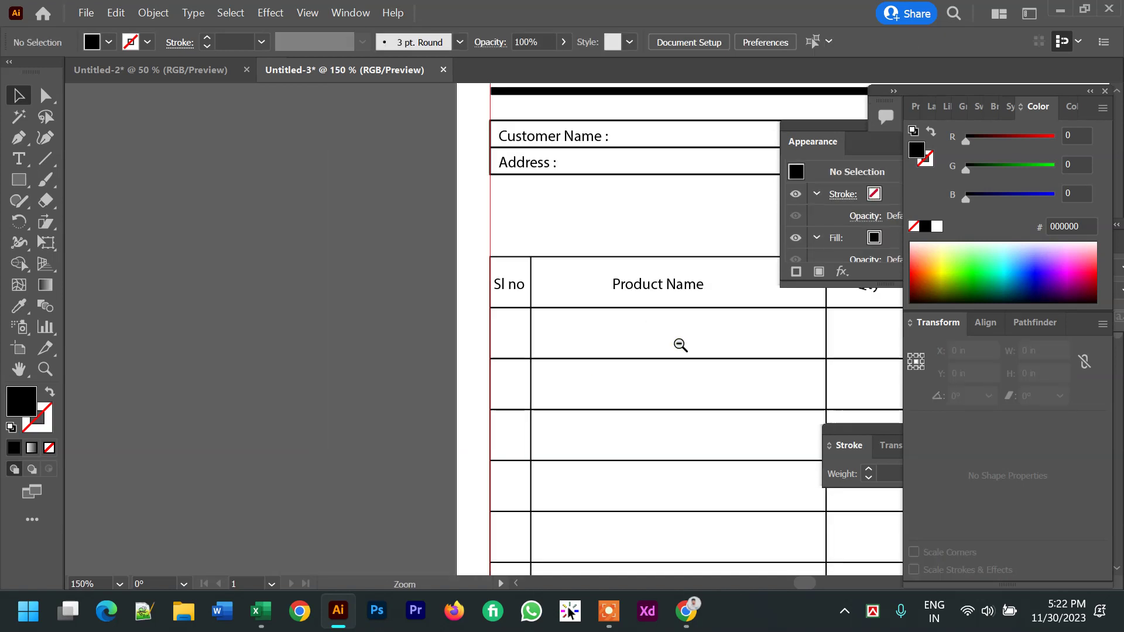
{"action": "left_click", "coordinate": [679, 343], "text": "ctrl+alt"}
{"action": "left_click", "coordinate": [679, 343], "text": "ctrl+alt"}
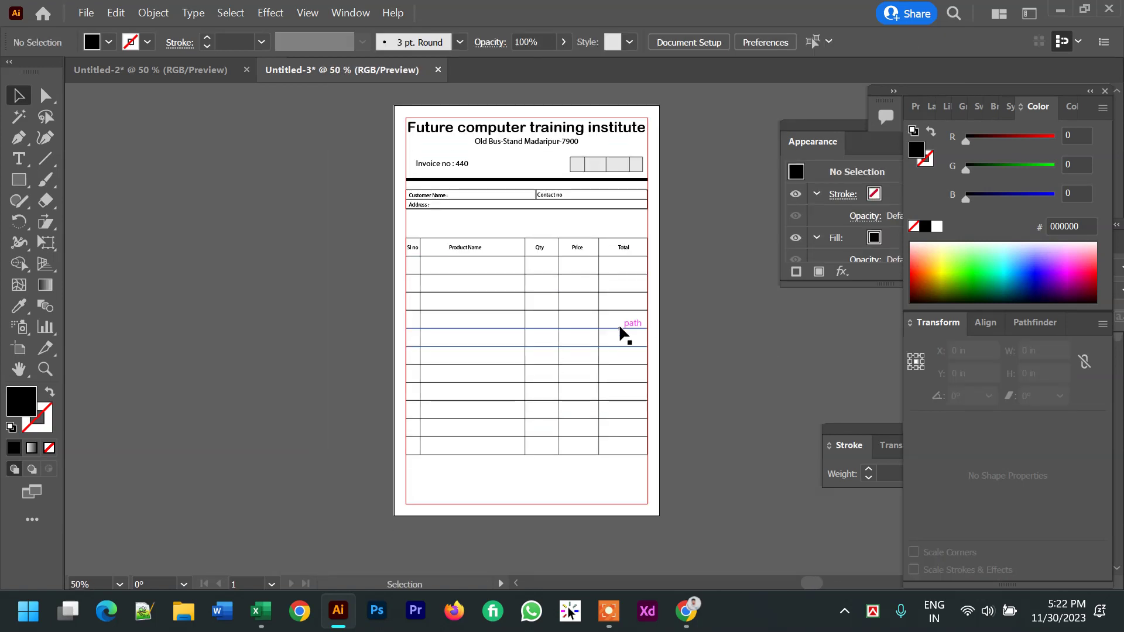
{"action": "left_click", "coordinate": [628, 481], "text": "ctrl"}
{"action": "left_click", "coordinate": [600, 318], "text": "ctrl"}
{"action": "left_click", "coordinate": [609, 349], "text": "ctrl"}
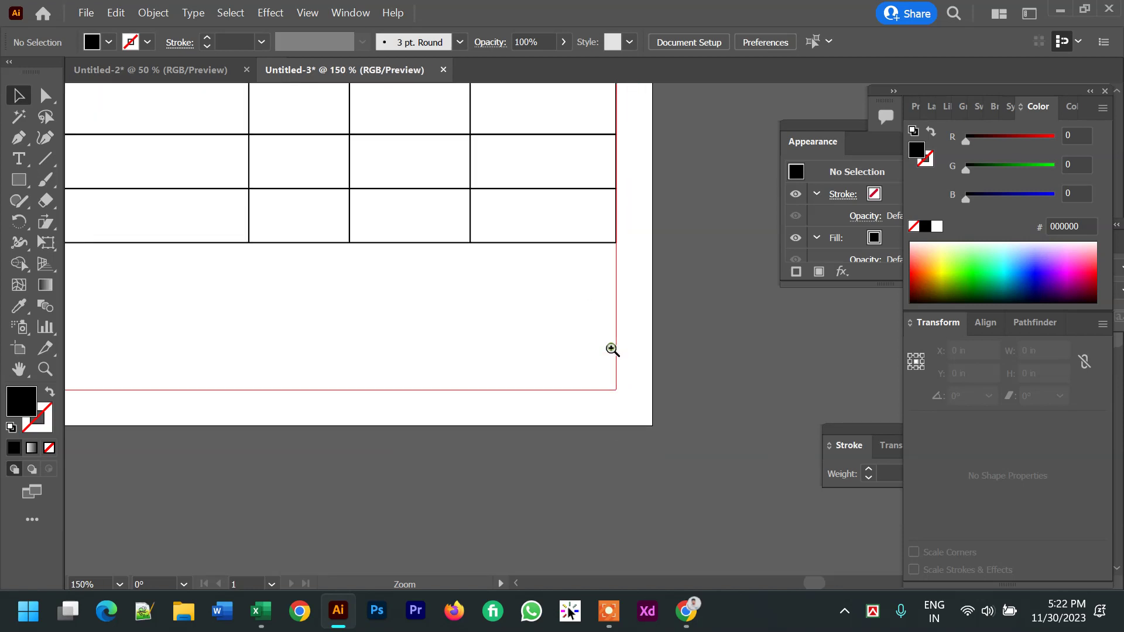
{"action": "left_click", "coordinate": [23, 157]}
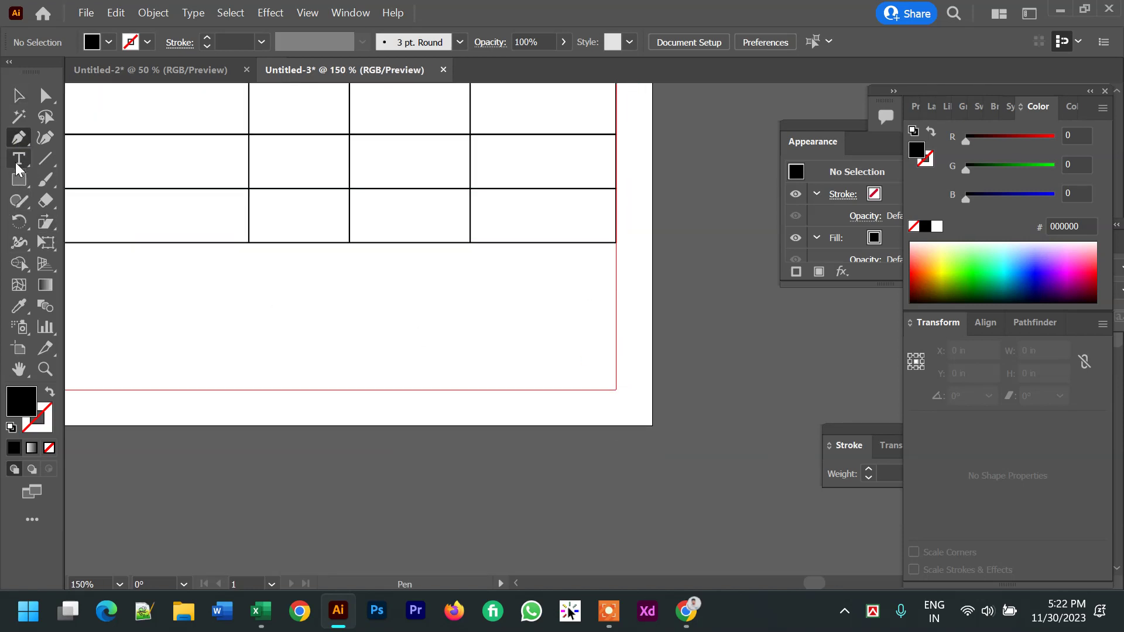
{"action": "left_click", "coordinate": [348, 334]}
{"action": "key", "text": "BackSpace"}
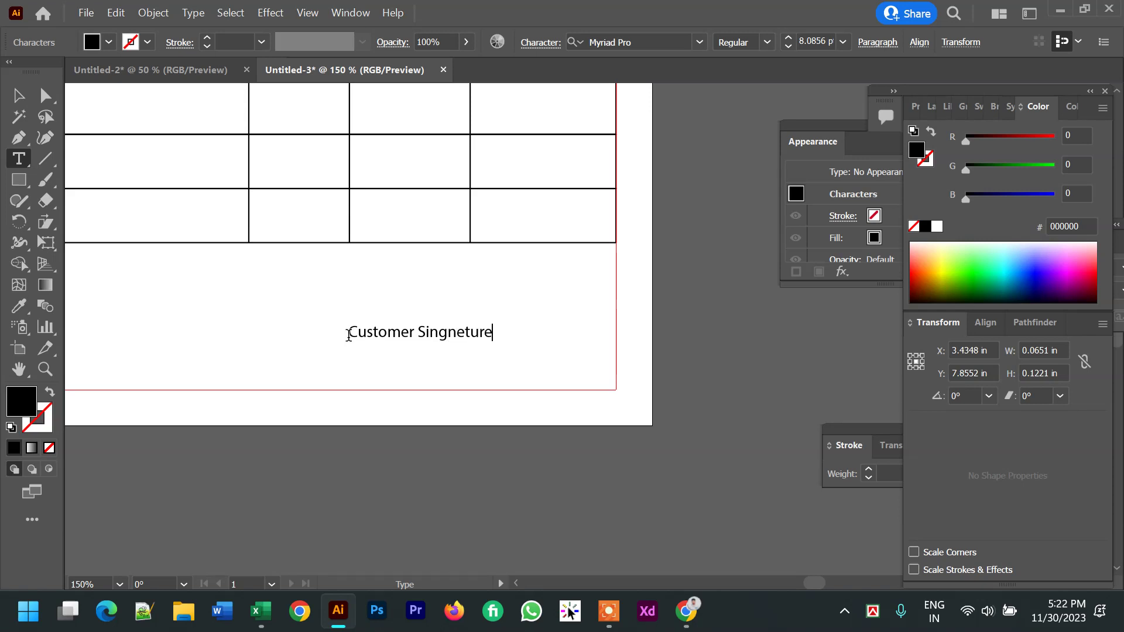
{"action": "left_click", "coordinate": [12, 92]}
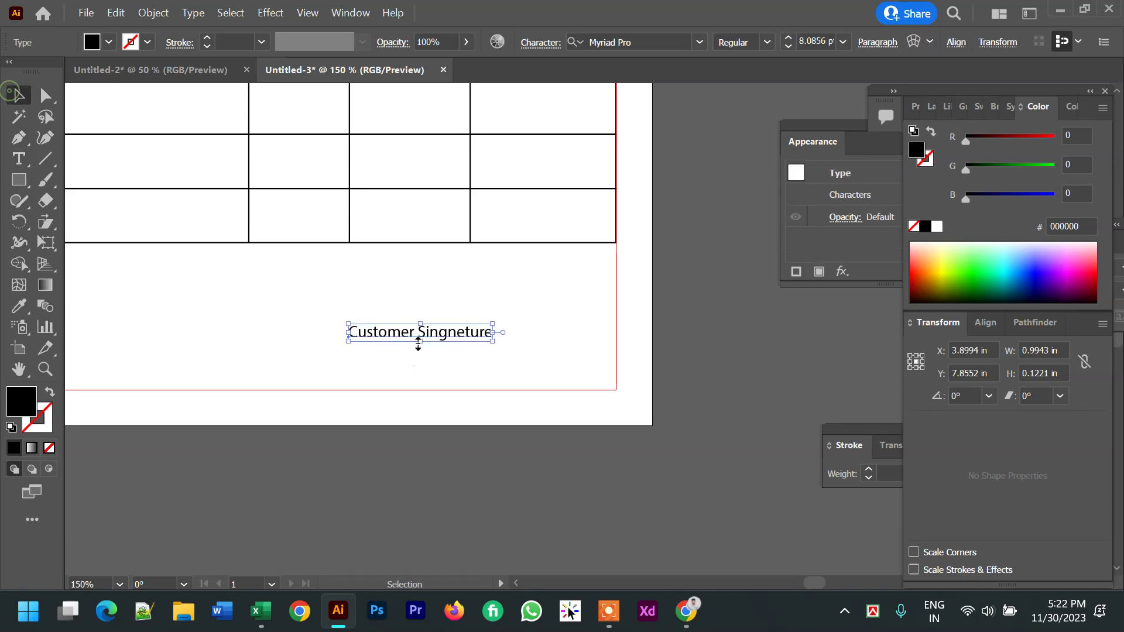
{"action": "left_click_drag", "start_coordinate": [448, 337], "coordinate": [509, 359]}
{"action": "left_click", "coordinate": [358, 269]}
Draw a horizontal line about 1.36 in long just above the customer signature label, with no fill and a 1 pt black stroke
{"action": "key", "text": "backslash"}
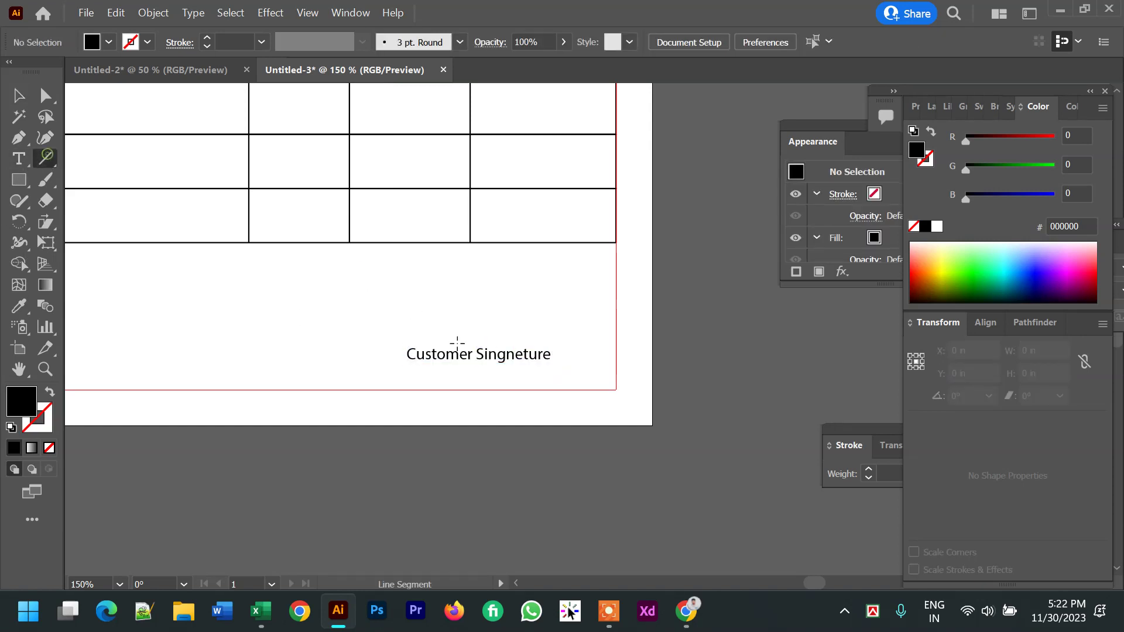
{"action": "left_click_drag", "start_coordinate": [376, 341], "coordinate": [573, 341]}
{"action": "left_click", "coordinate": [13, 421]}
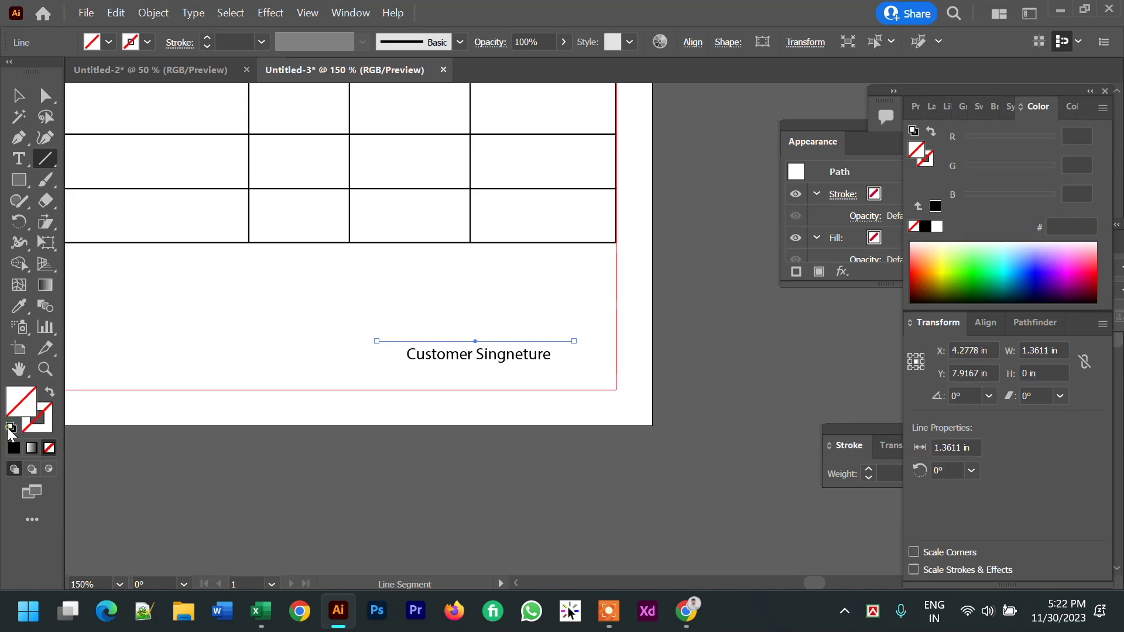
{"action": "left_click", "coordinate": [49, 447]}
{"action": "left_click", "coordinate": [19, 95]}
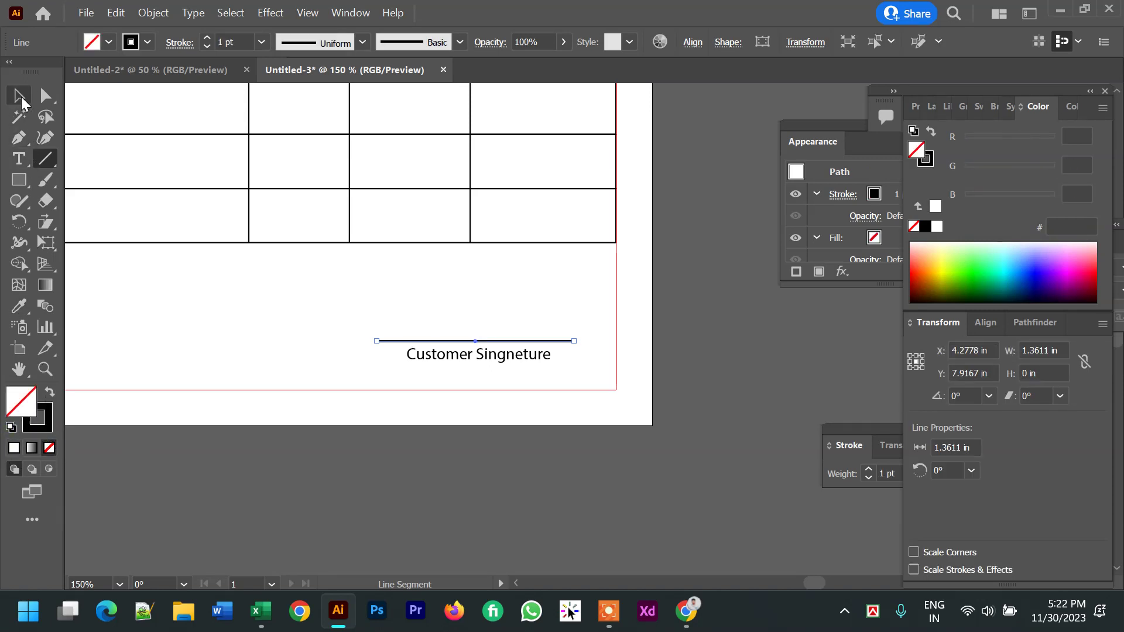
{"action": "left_click", "coordinate": [481, 441]}
{"action": "left_click_drag", "start_coordinate": [261, 381], "coordinate": [343, 379]}
{"action": "mouse_move", "coordinate": [626, 295]}
{"action": "left_mouse_down"}
{"action": "mouse_move", "coordinate": [572, 361]}
{"action": "mouse_move", "coordinate": [456, 375]}
{"action": "left_mouse_up"}
{"action": "left_click", "coordinate": [363, 353]}
{"action": "left_click", "coordinate": [391, 346], "text": "ctrl+alt"}
{"action": "left_click", "coordinate": [391, 346], "text": "ctrl+alt"}
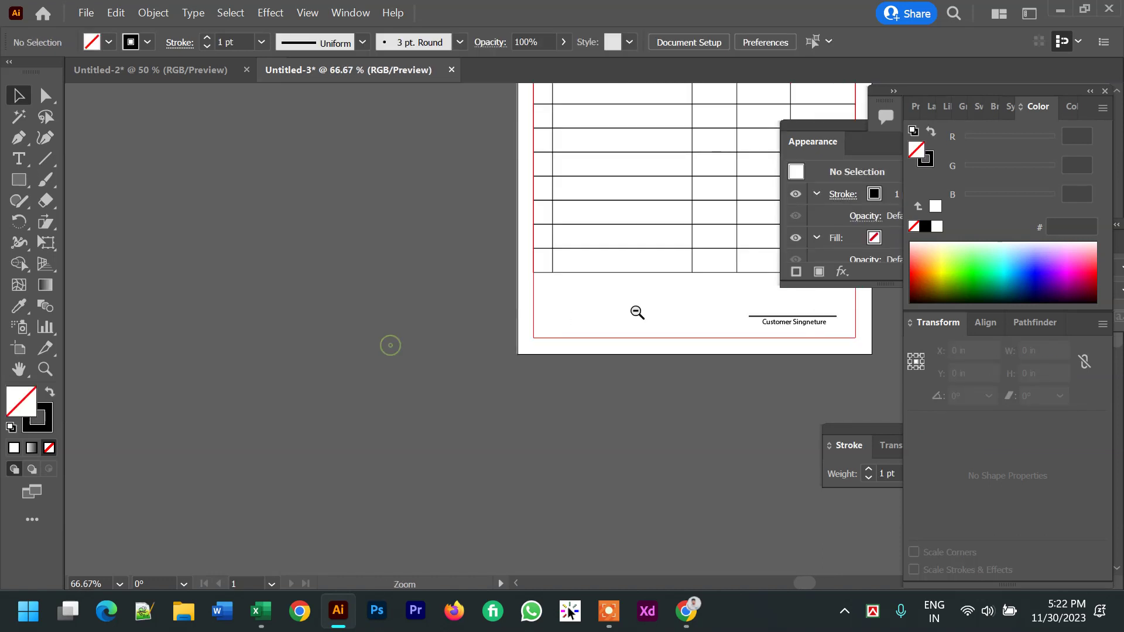
{"action": "left_click", "coordinate": [701, 271], "text": "ctrl"}
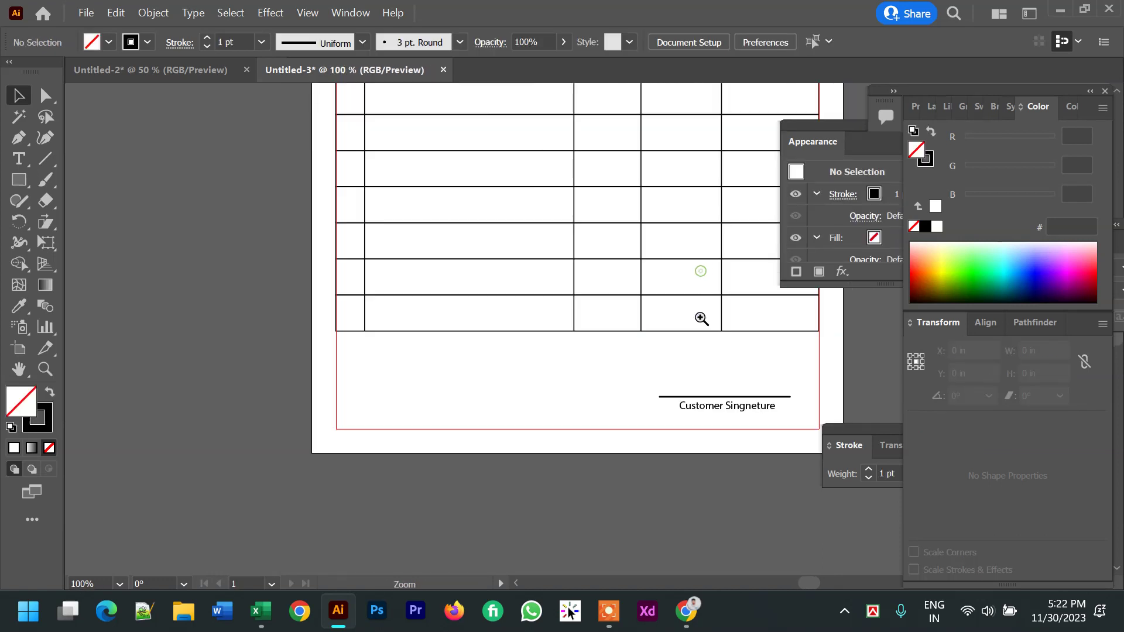
{"action": "left_click", "coordinate": [608, 365], "text": "ctrl"}
{"action": "left_click_drag", "start_coordinate": [552, 349], "coordinate": [477, 354]}
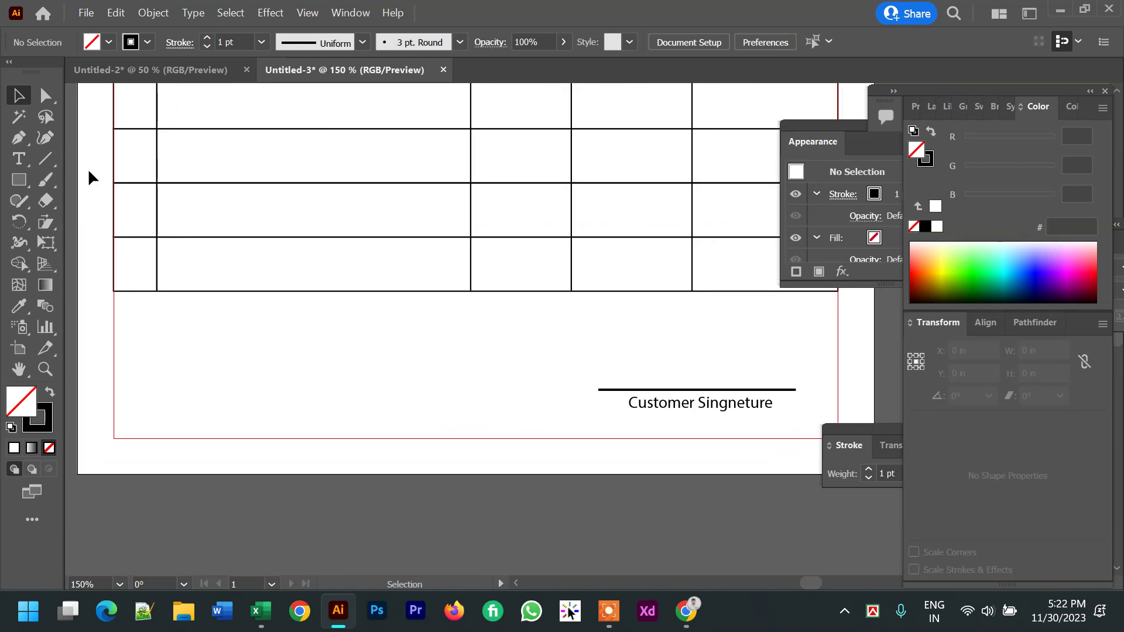
{"action": "left_click", "coordinate": [18, 179]}
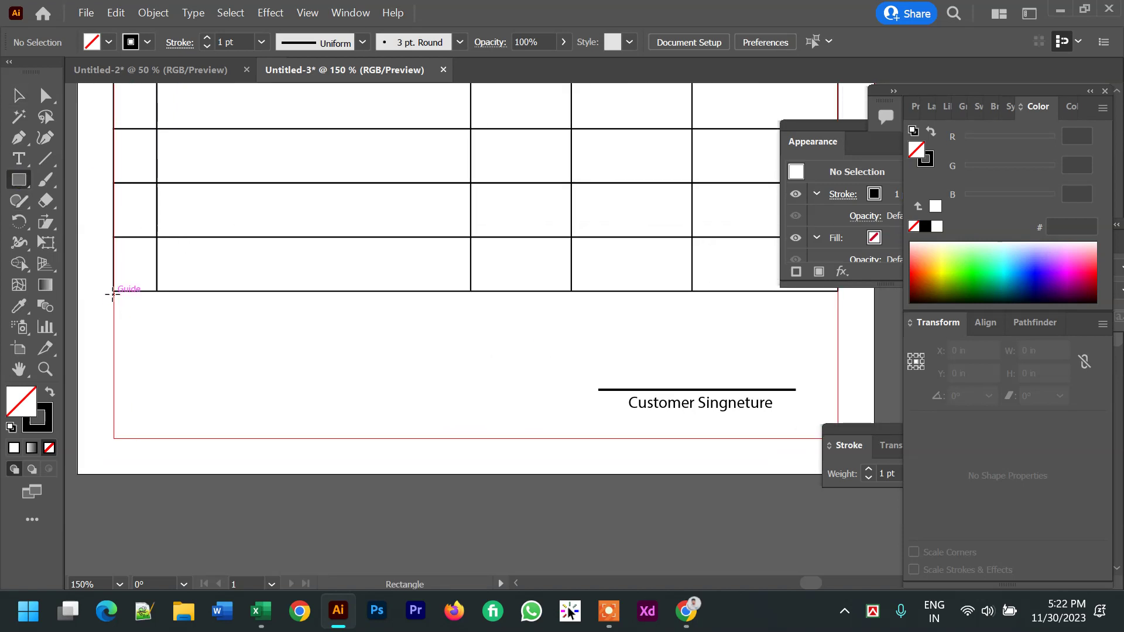
{"action": "left_click_drag", "start_coordinate": [113, 293], "coordinate": [836, 334]}
{"action": "left_click", "coordinate": [18, 96]}
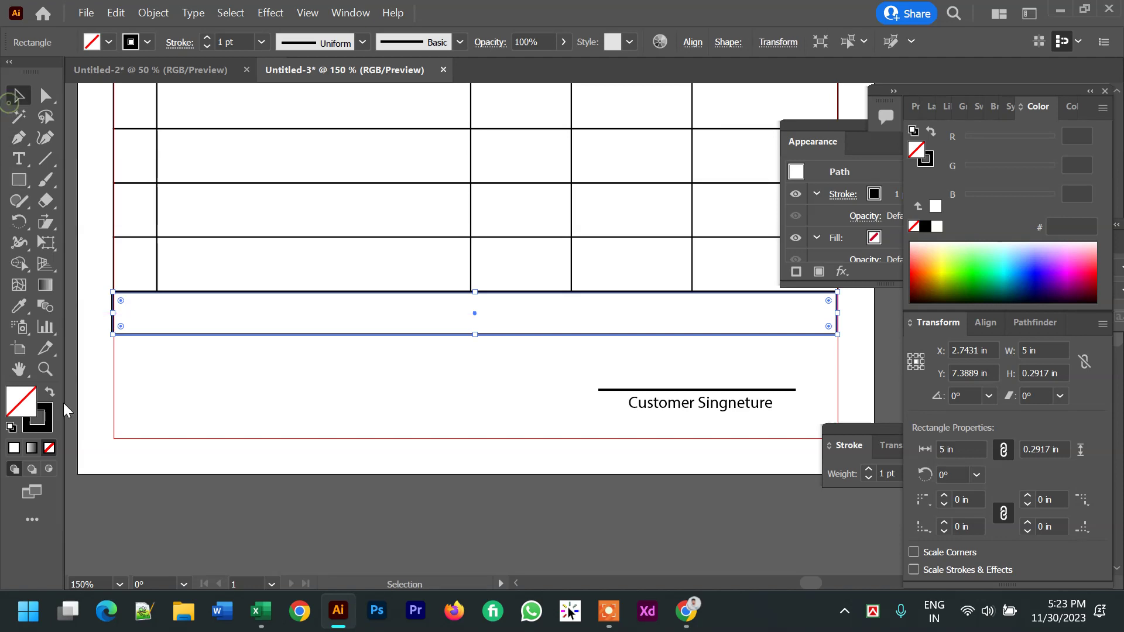
{"action": "key", "text": "Delete"}
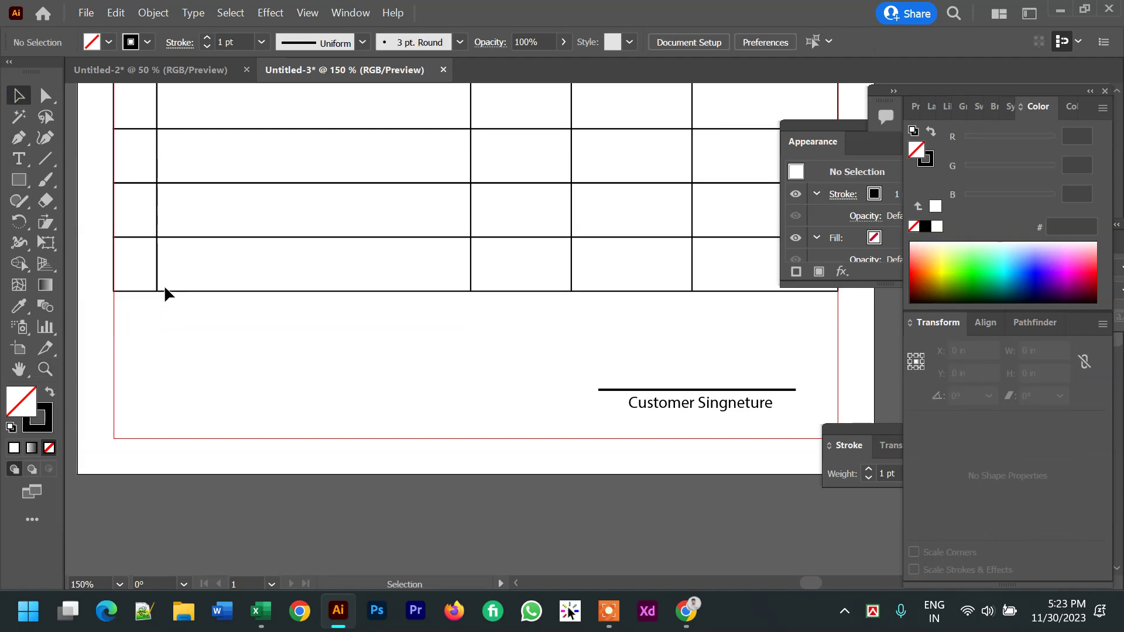
Copy the item table's last row outline straight down to form an undivided row directly beneath the table
{"action": "left_click", "coordinate": [185, 289]}
{"action": "left_click_drag", "start_coordinate": [185, 286], "coordinate": [191, 359]}
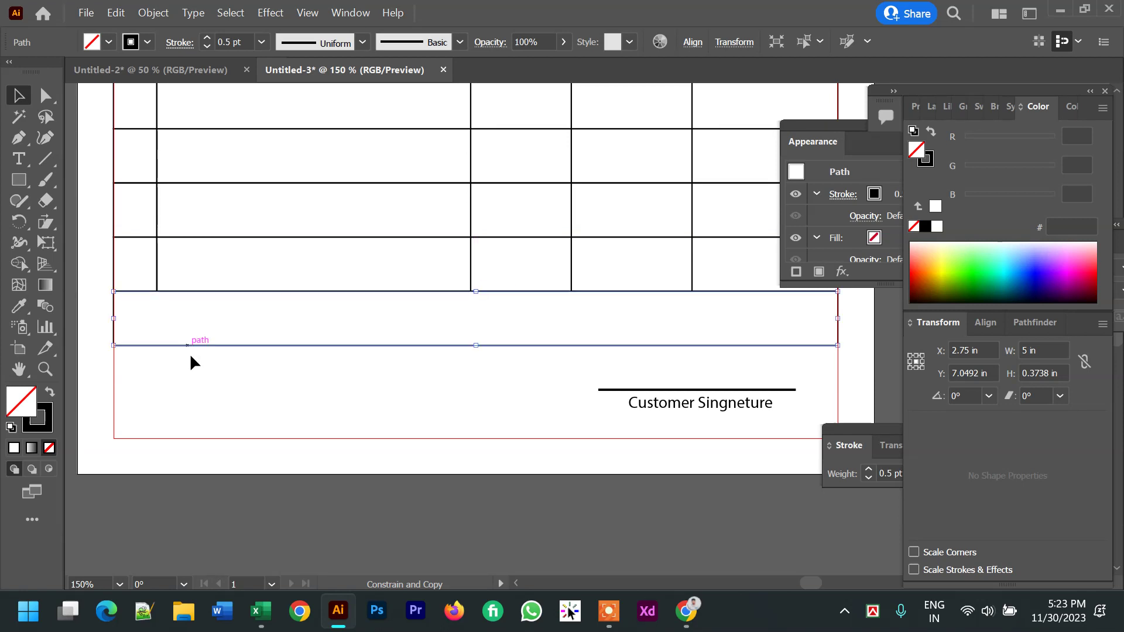
{"action": "left_click", "coordinate": [229, 326]}
Add the text "Total Price :" inside the undivided row directly beneath the item table
{"action": "left_click", "coordinate": [19, 158]}
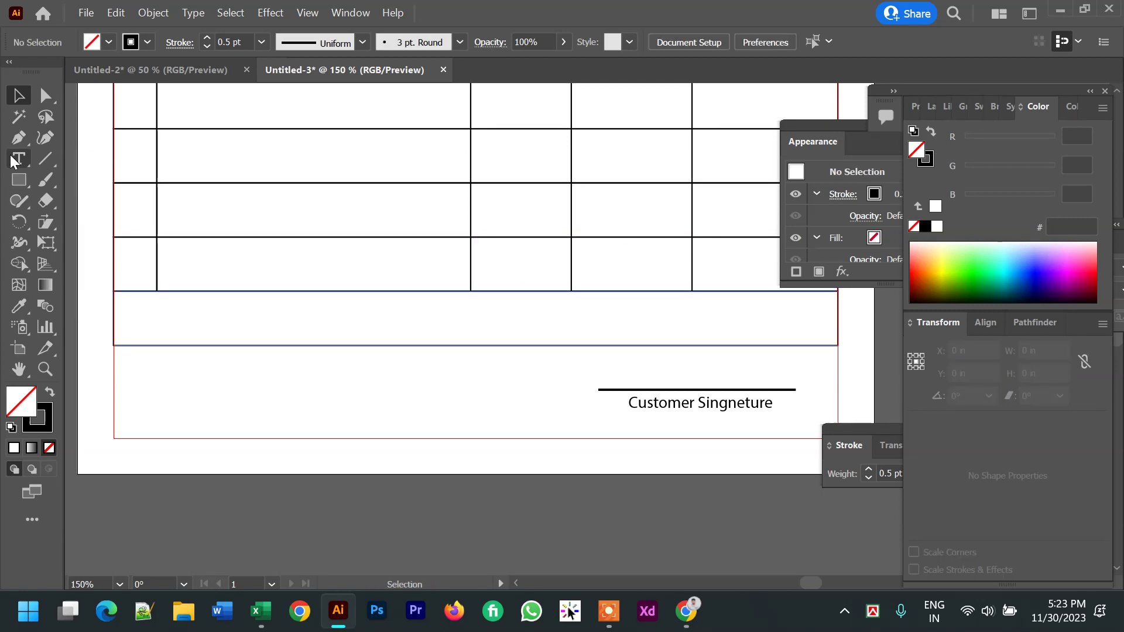
{"action": "left_click", "coordinate": [221, 319]}
{"action": "type", "text": "To"}
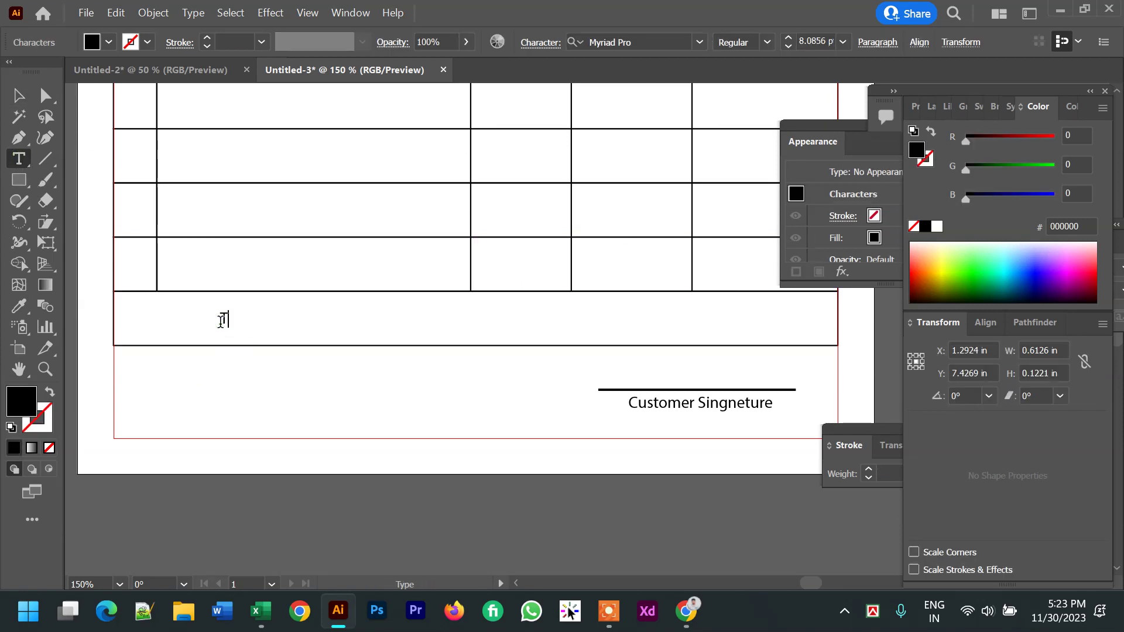
{"action": "type", "text": "tal Price :"}
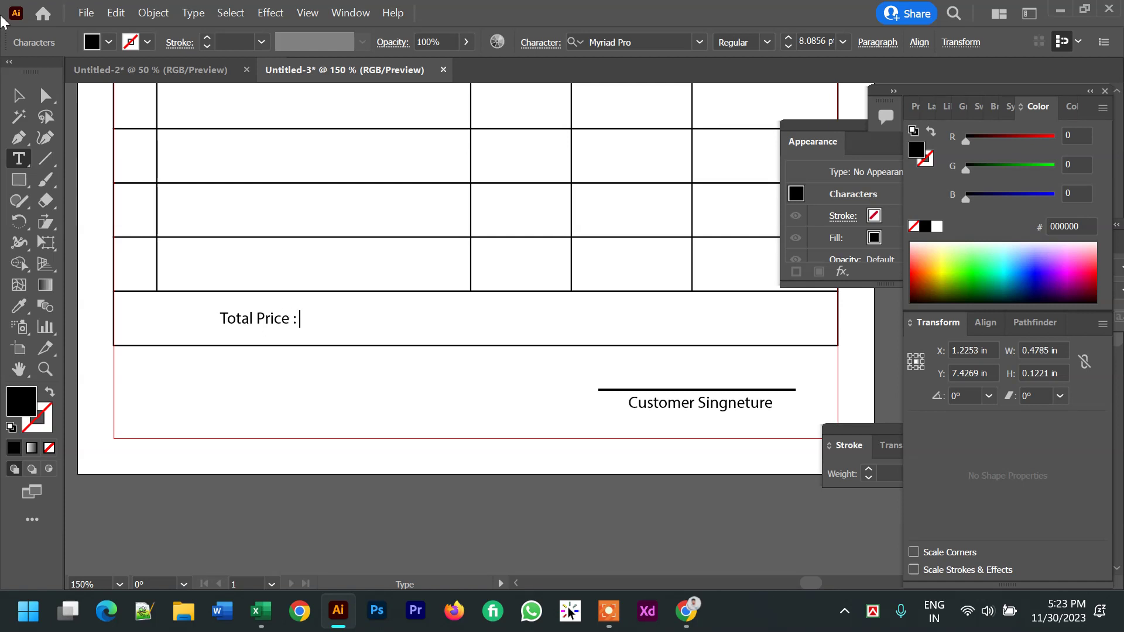
Enlarge the total price label to about 9.7 pt and set its font to Arial Rounded MT Bold
{"action": "left_click", "coordinate": [18, 95]}
{"action": "left_click_drag", "start_coordinate": [312, 332], "coordinate": [319, 333]}
{"action": "left_click", "coordinate": [699, 42]}
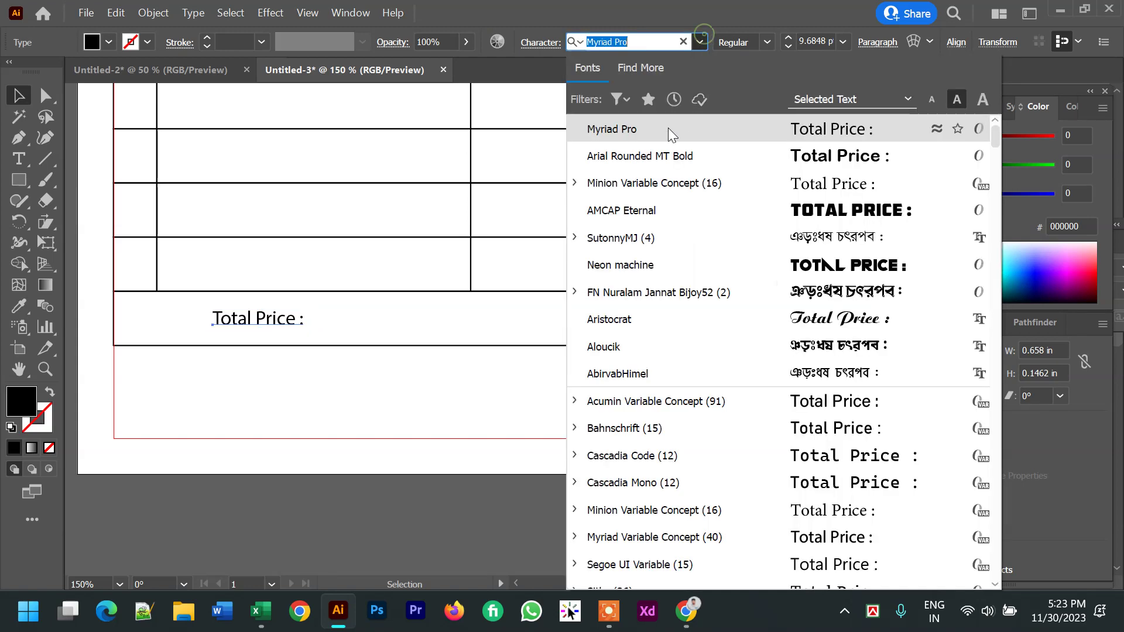
{"action": "left_click", "coordinate": [703, 126]}
{"action": "left_click", "coordinate": [700, 42]}
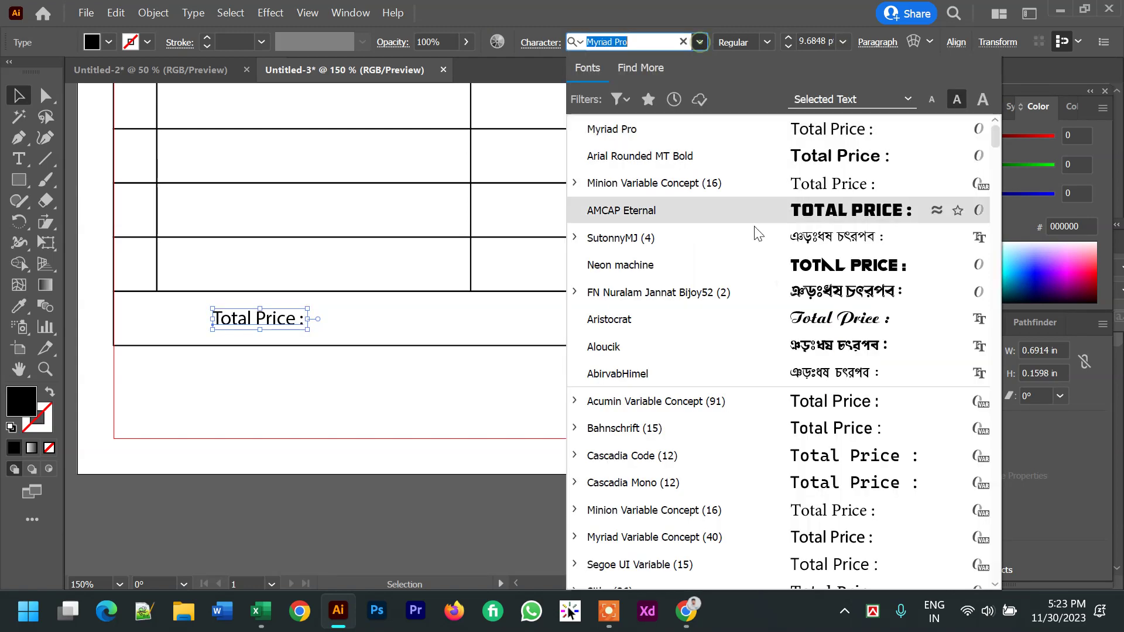
{"action": "left_click", "coordinate": [784, 153]}
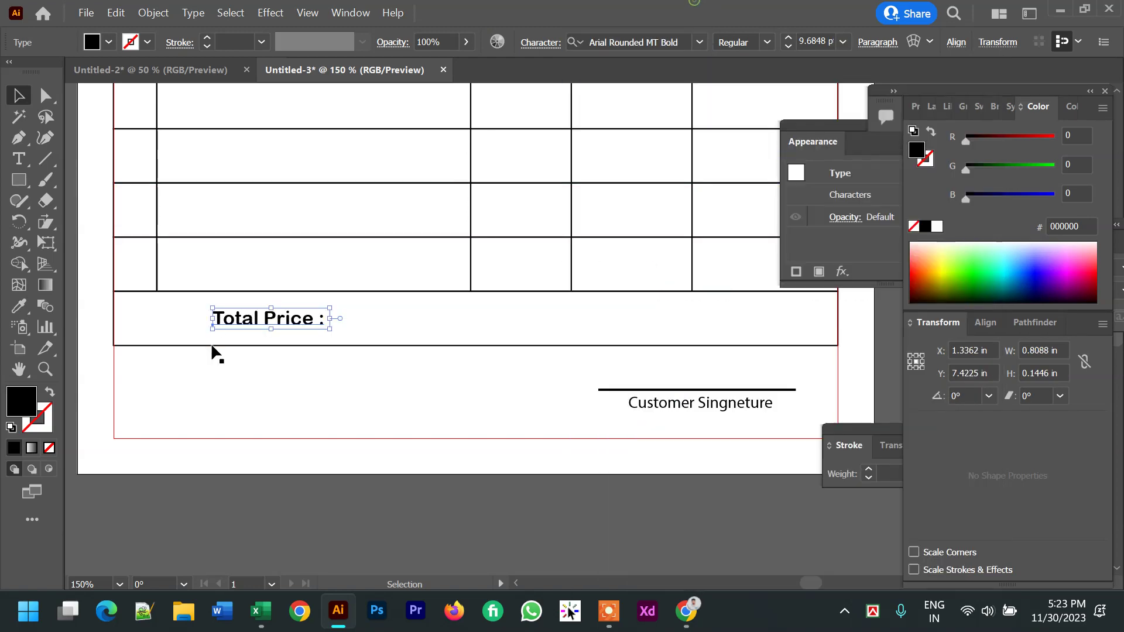
Move the total price label to the left end of its row, just inside the row's border
{"action": "left_click_drag", "start_coordinate": [249, 322], "coordinate": [158, 319]}
{"action": "left_click", "coordinate": [281, 454]}
{"action": "left_click", "coordinate": [421, 370], "text": "ctrl+alt"}
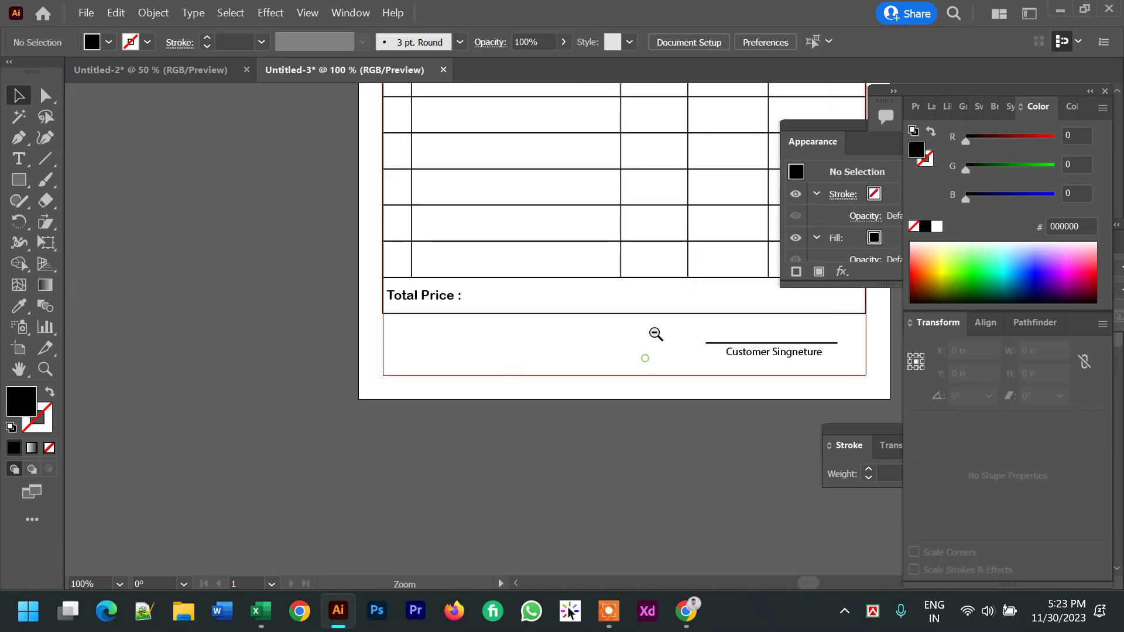
{"action": "left_click", "coordinate": [655, 334], "text": "ctrl+alt"}
{"action": "left_click", "coordinate": [577, 336], "text": "ctrl+alt"}
{"action": "left_click_drag", "start_coordinate": [517, 464], "coordinate": [449, 507]}
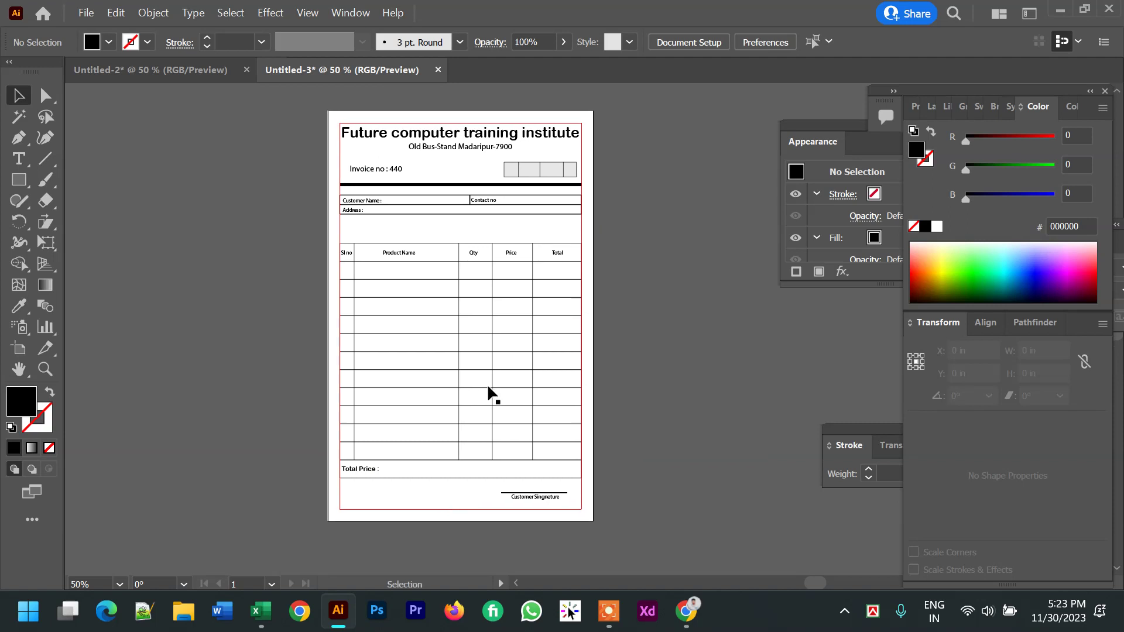
{"action": "scroll", "coordinate": [473, 448], "scroll_direction": "up", "scroll_amount": 1}
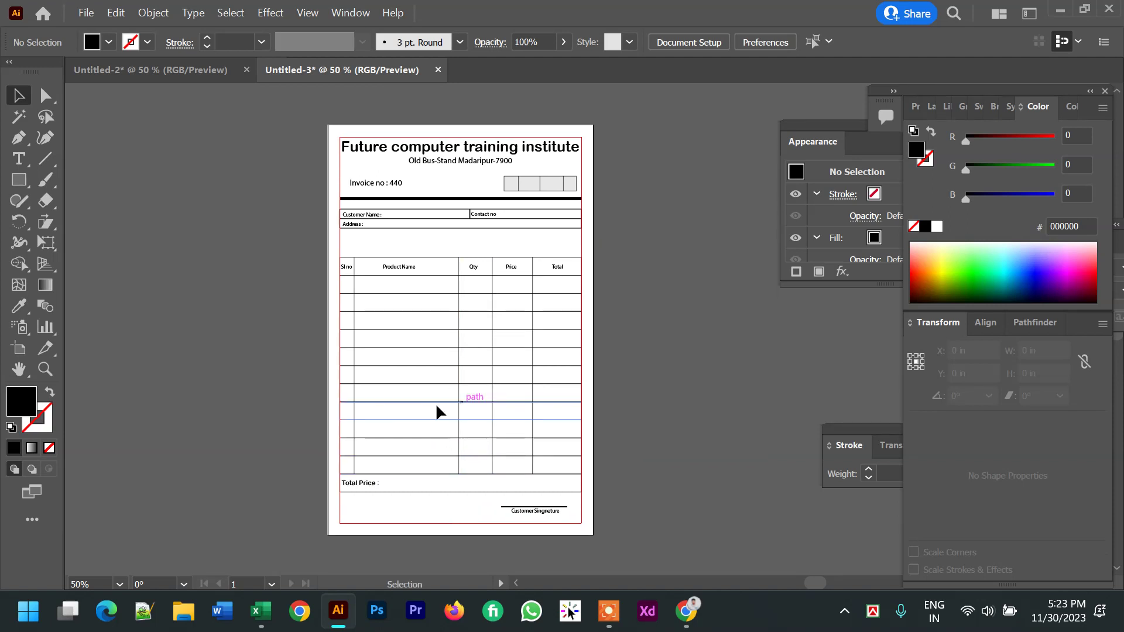
{"action": "left_click_drag", "start_coordinate": [445, 312], "coordinate": [598, 557]}
{"action": "left_click", "coordinate": [602, 501]}
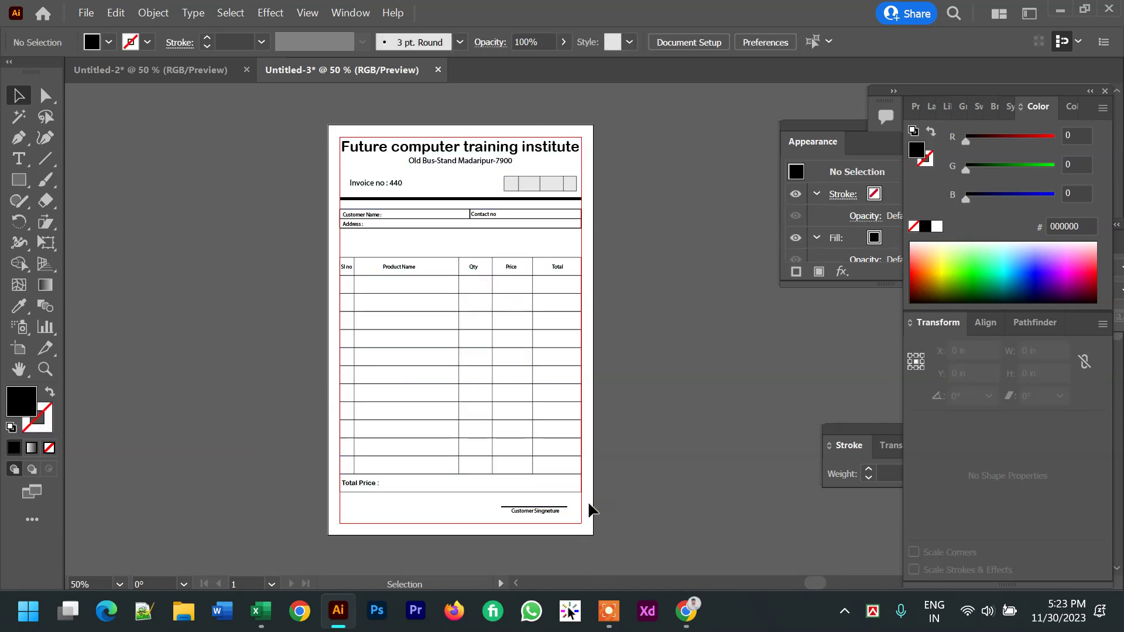